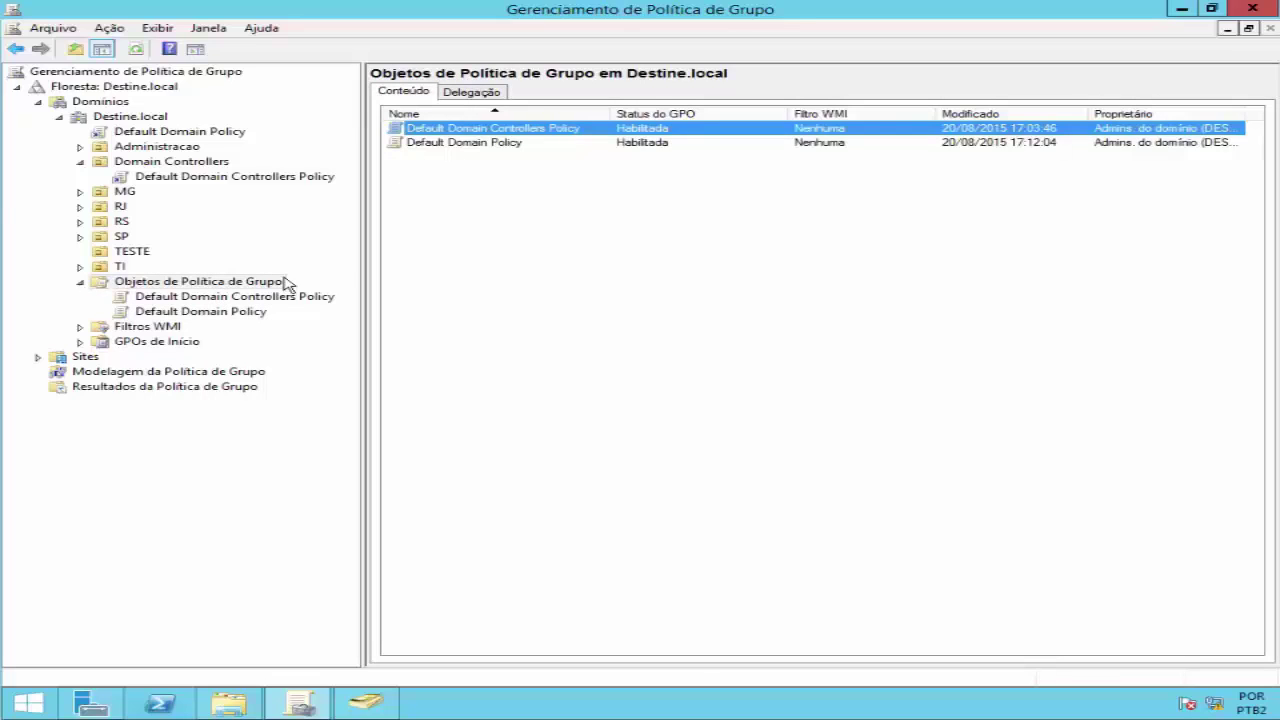
pyautogui.click(145, 256)
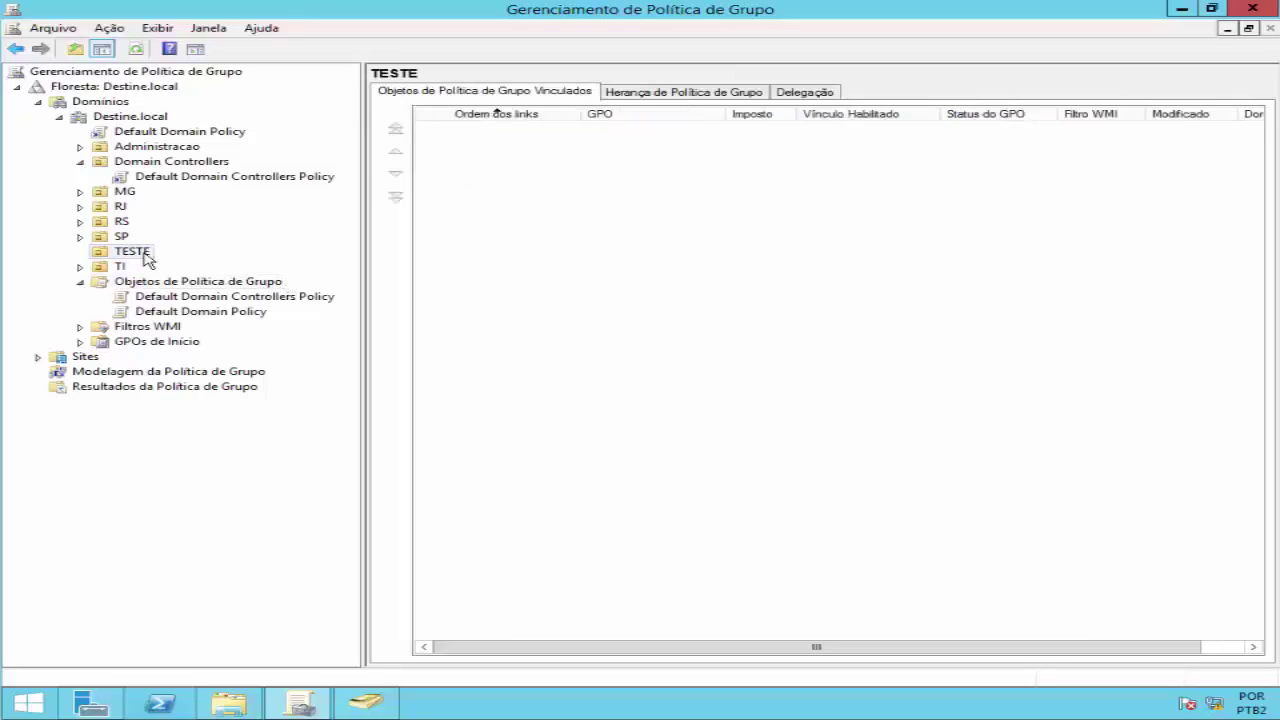
pyautogui.rightClick(145, 258)
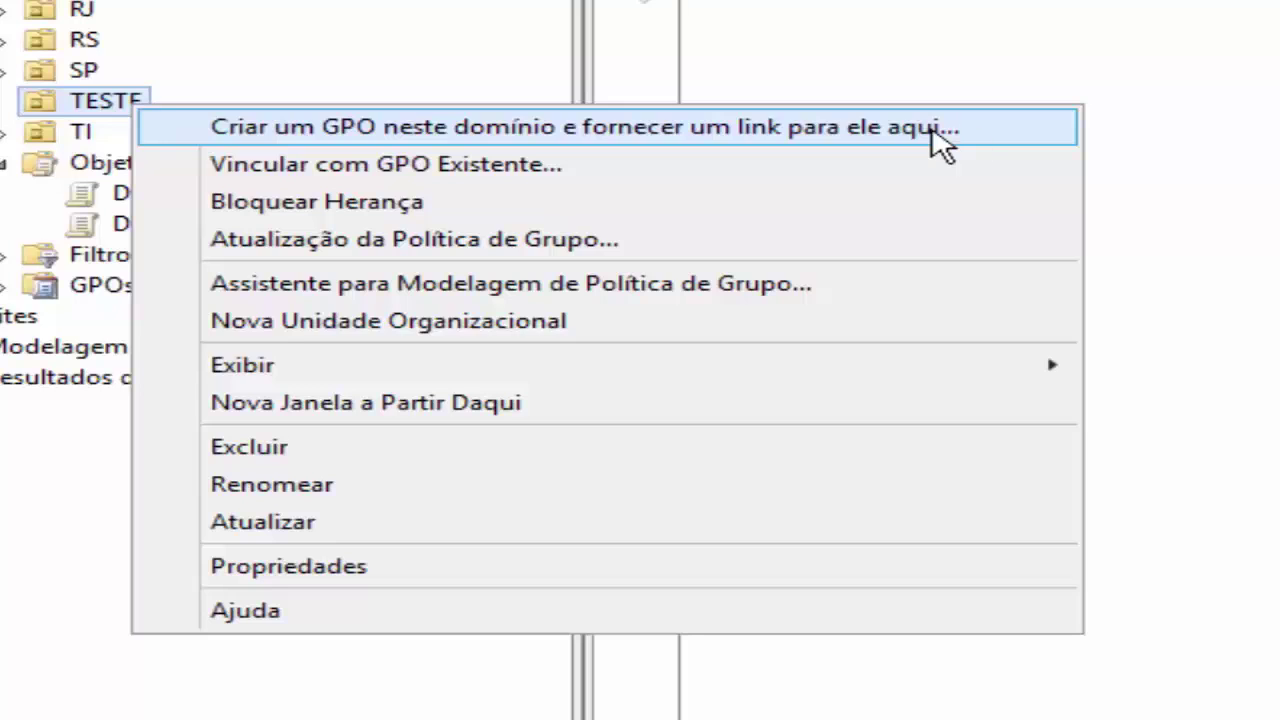
pyautogui.click(1209, 106)
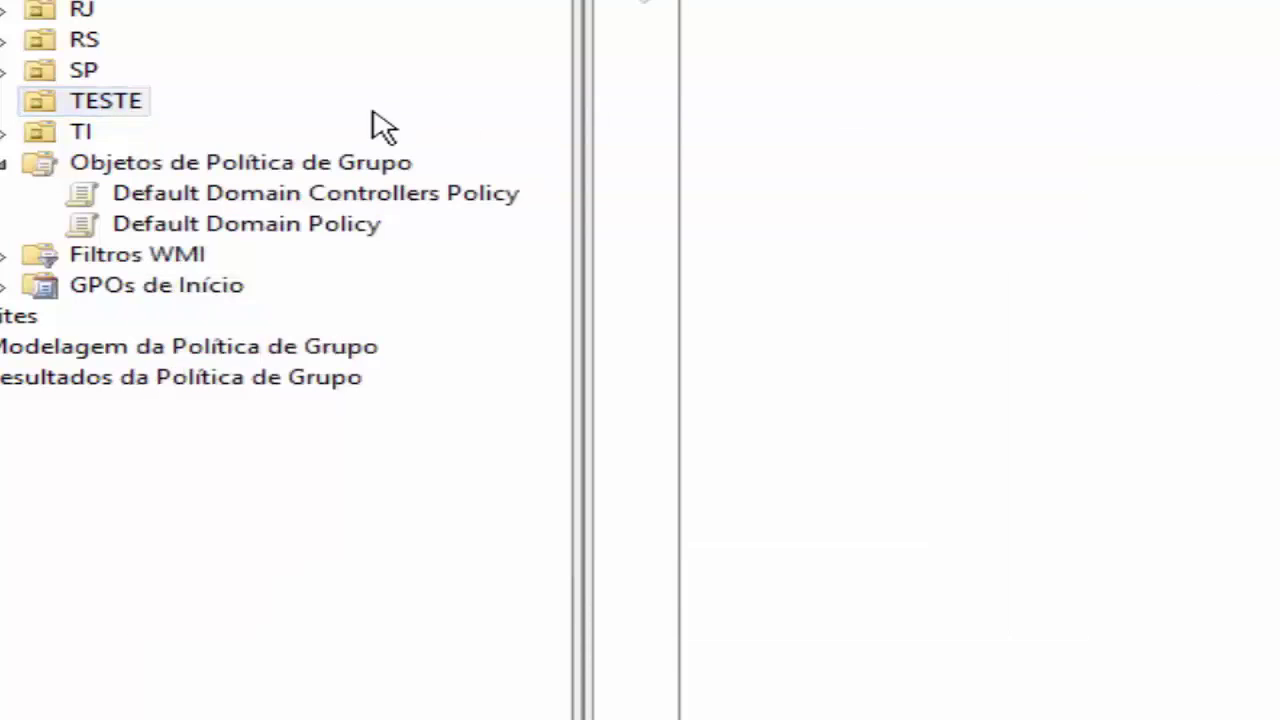
# Start creating a new GPO in the Objetos de Política de Grupo container of Destine.local.
pyautogui.click(300, 168)
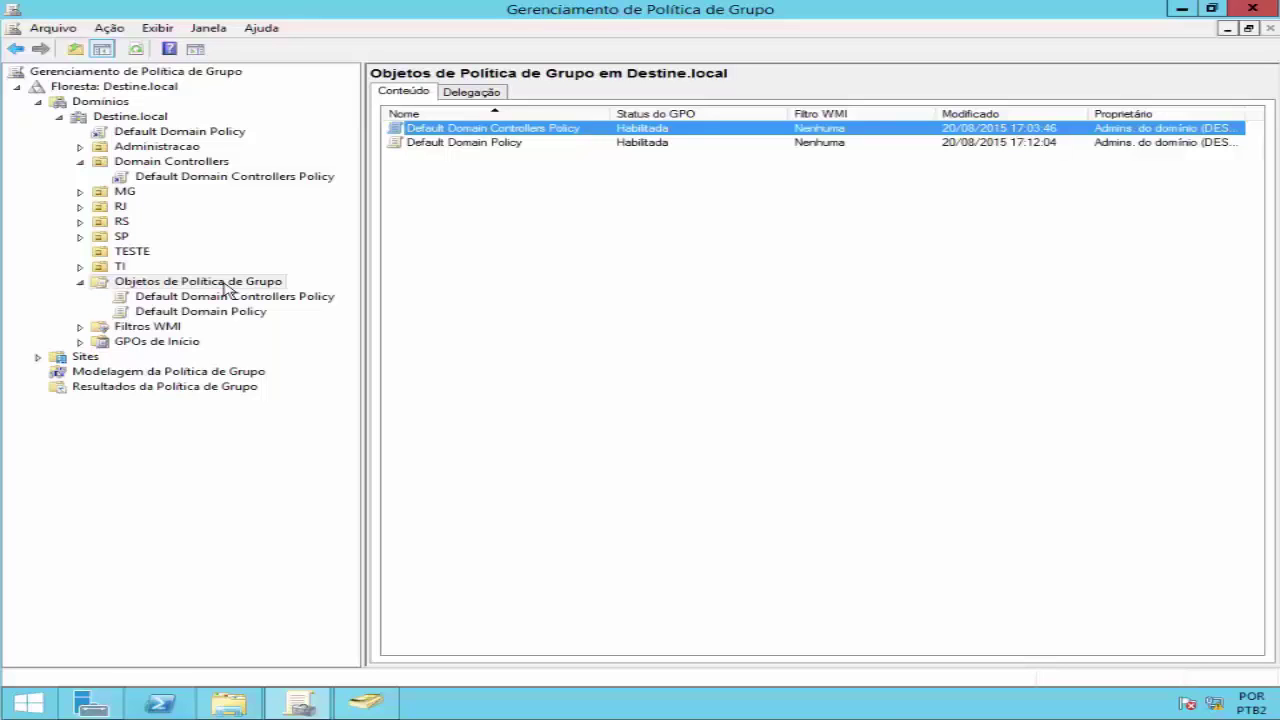
pyautogui.rightClick(227, 289)
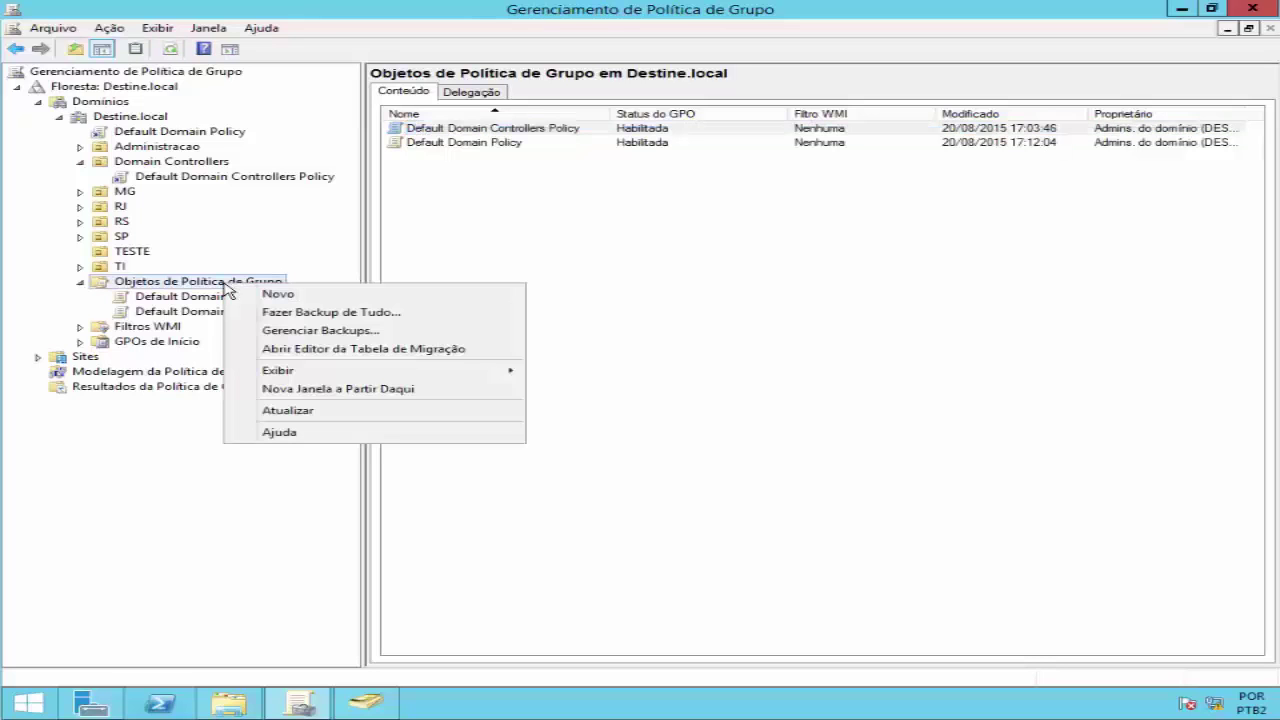
pyautogui.click(230, 295)
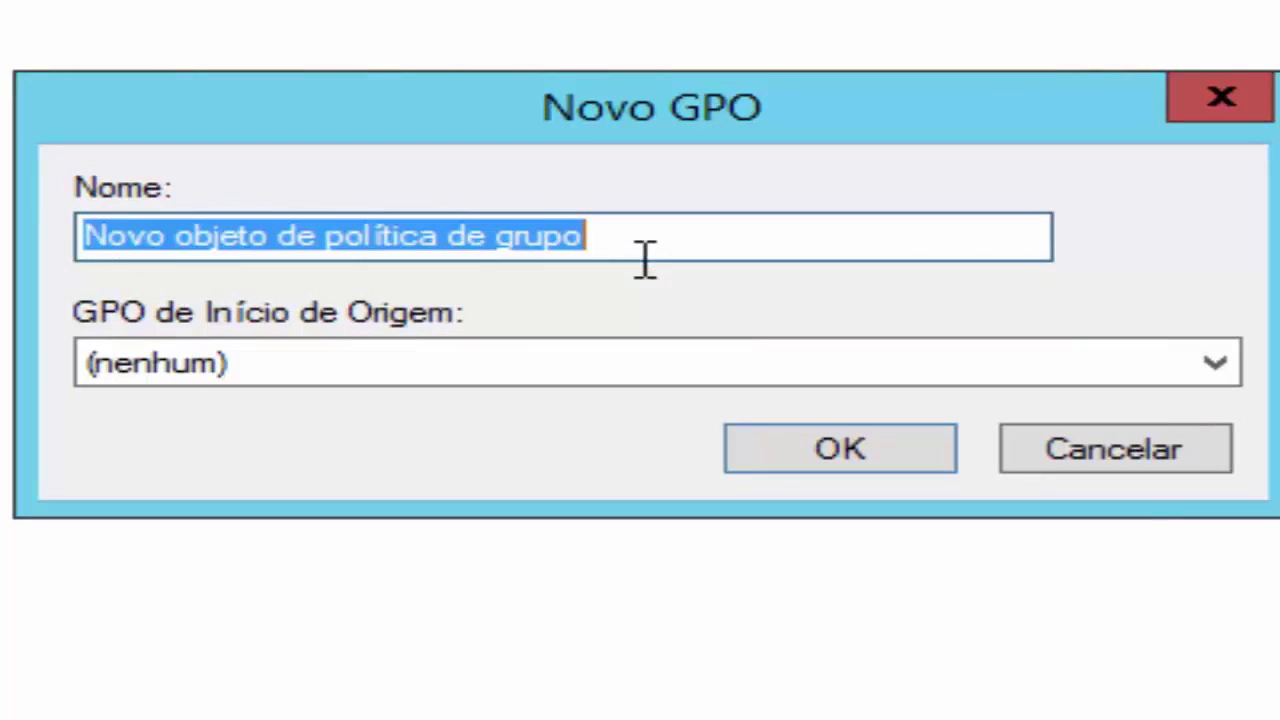
pyautogui.write('Painel')
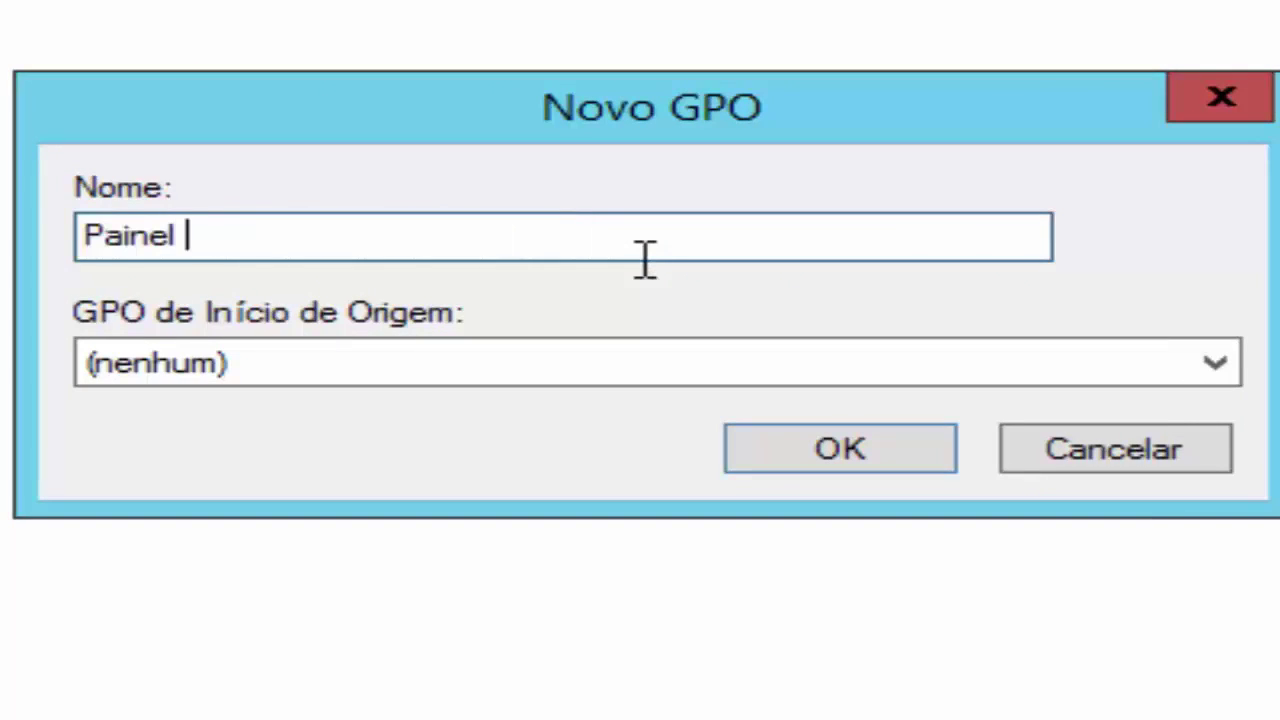
pyautogui.press('BackSpace')
pyautogui.press('BackSpace')
pyautogui.press('BackSpace')
pyautogui.press('BackSpace')
pyautogui.press('BackSpace')
pyautogui.press('BackSpace')
pyautogui.press('BackSpace')
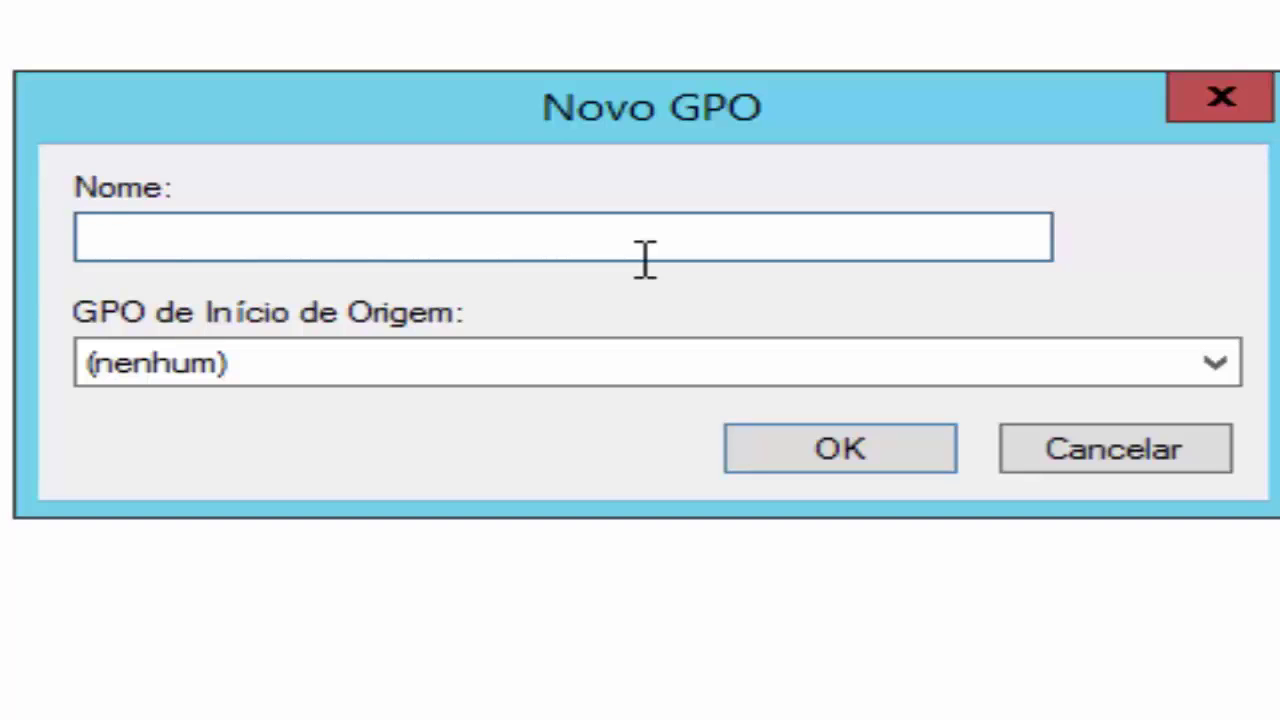
# Name the new GPO "Bloqueio do Painel de Controle", keep its source starter GPO as (nenhum), and create it.
pyautogui.write('Blo')
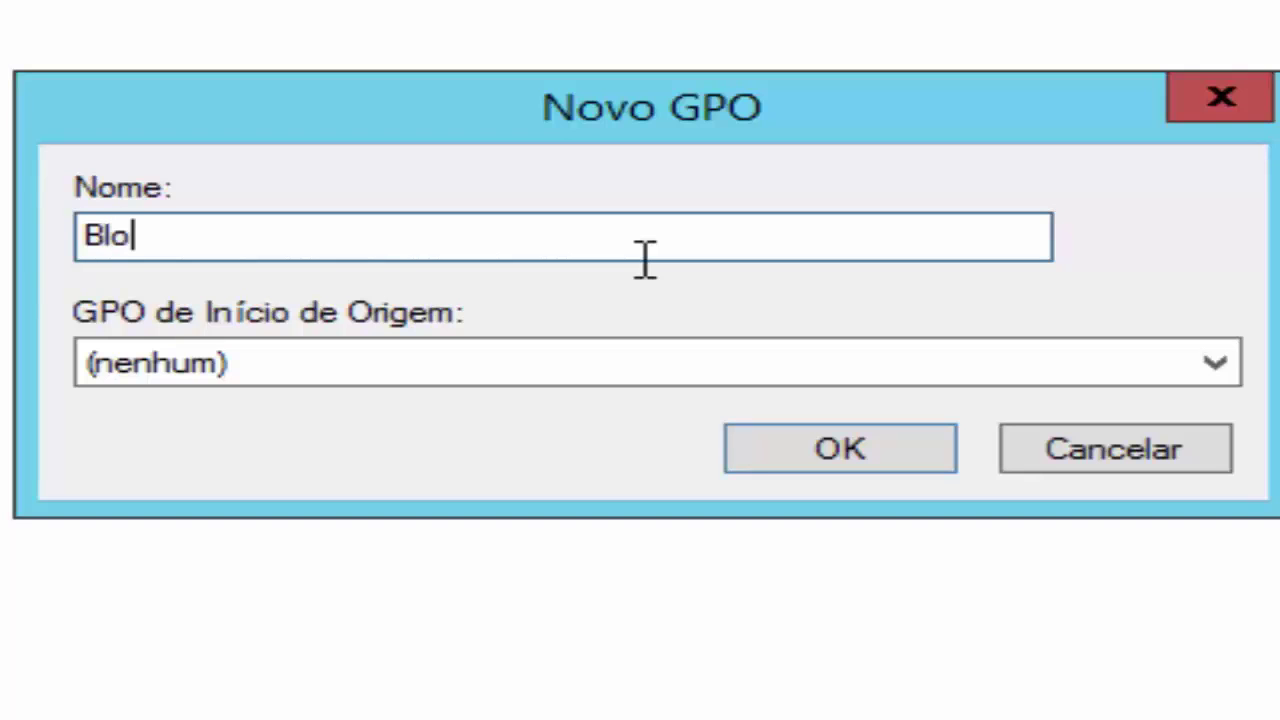
pyautogui.write('que')
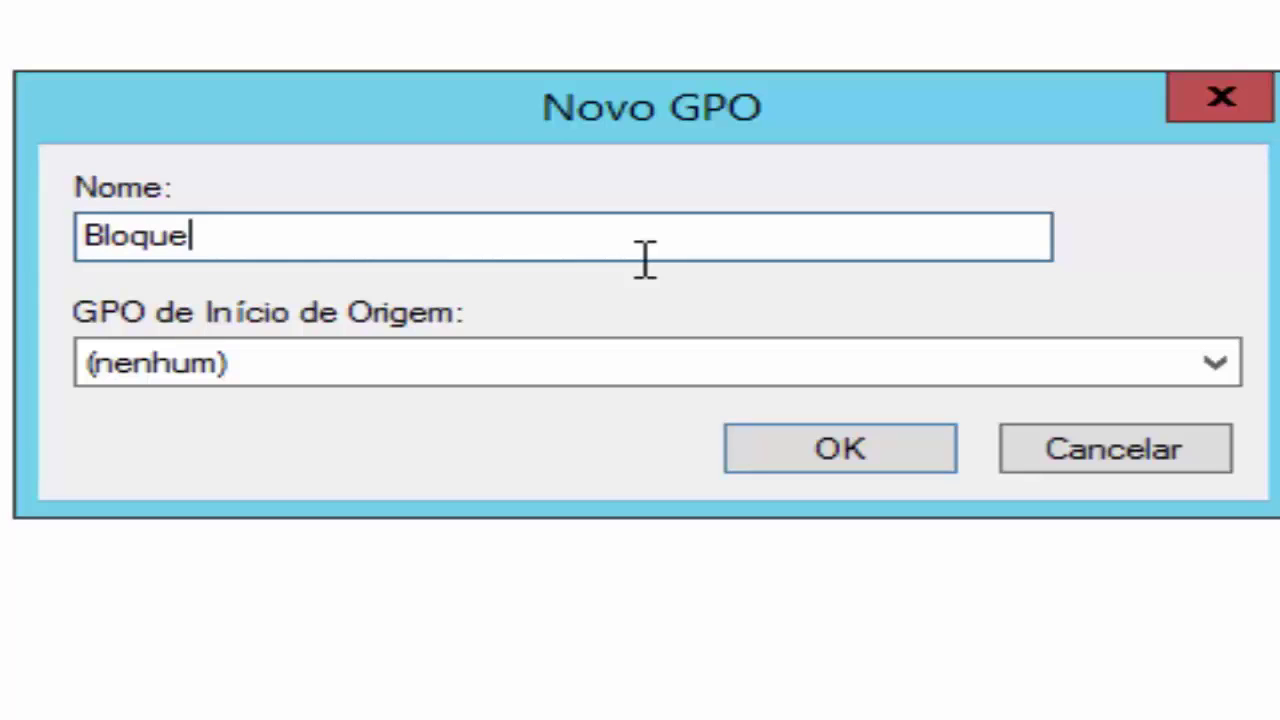
pyautogui.write('io do ')
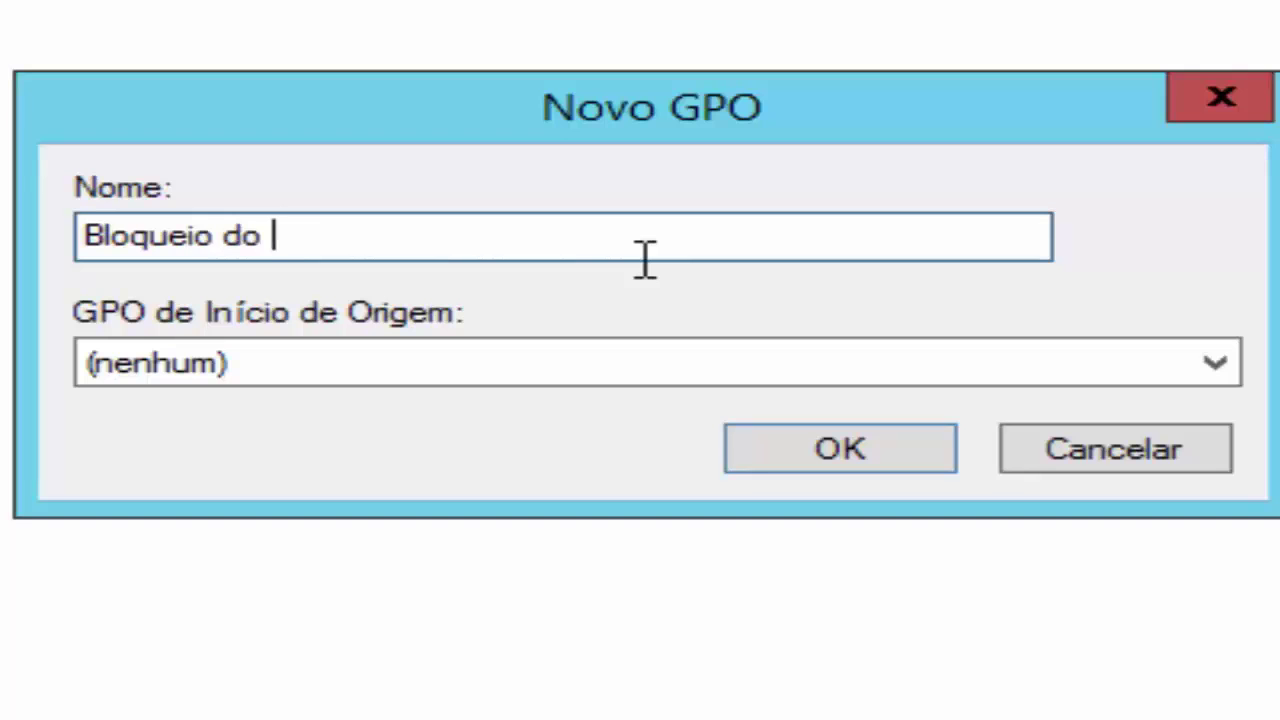
pyautogui.write('Painel d')
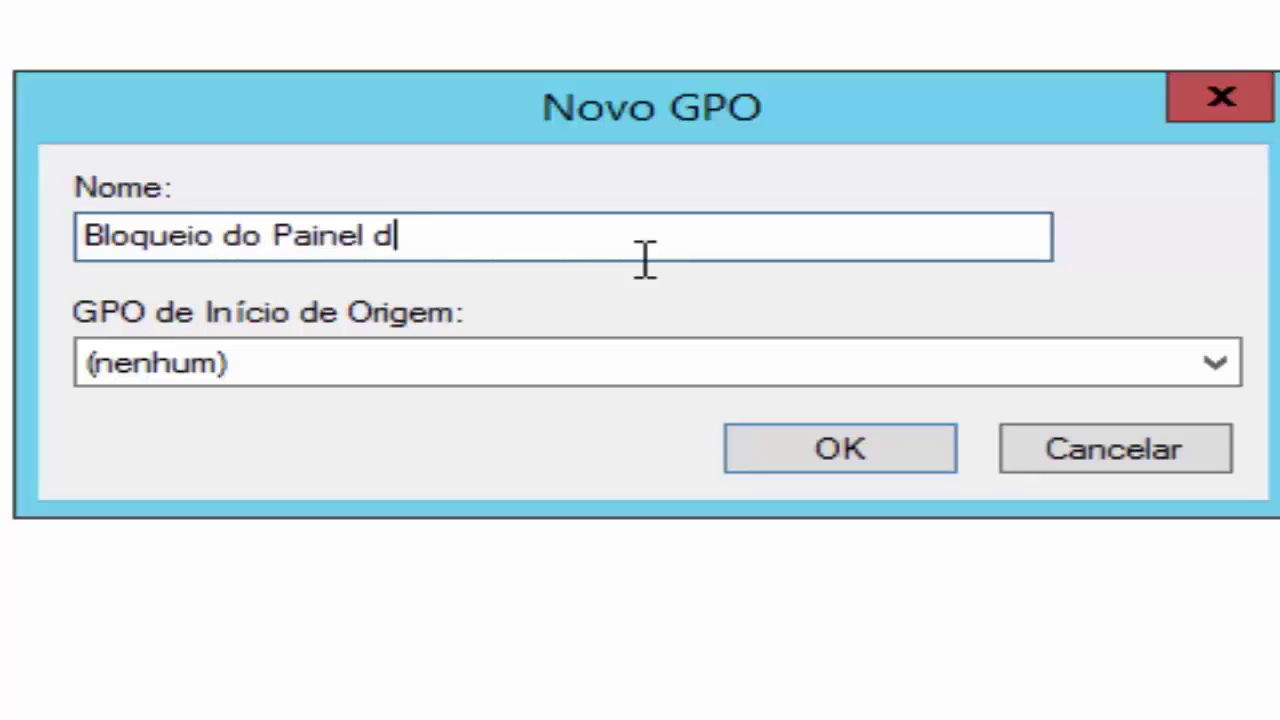
pyautogui.write('e Cont')
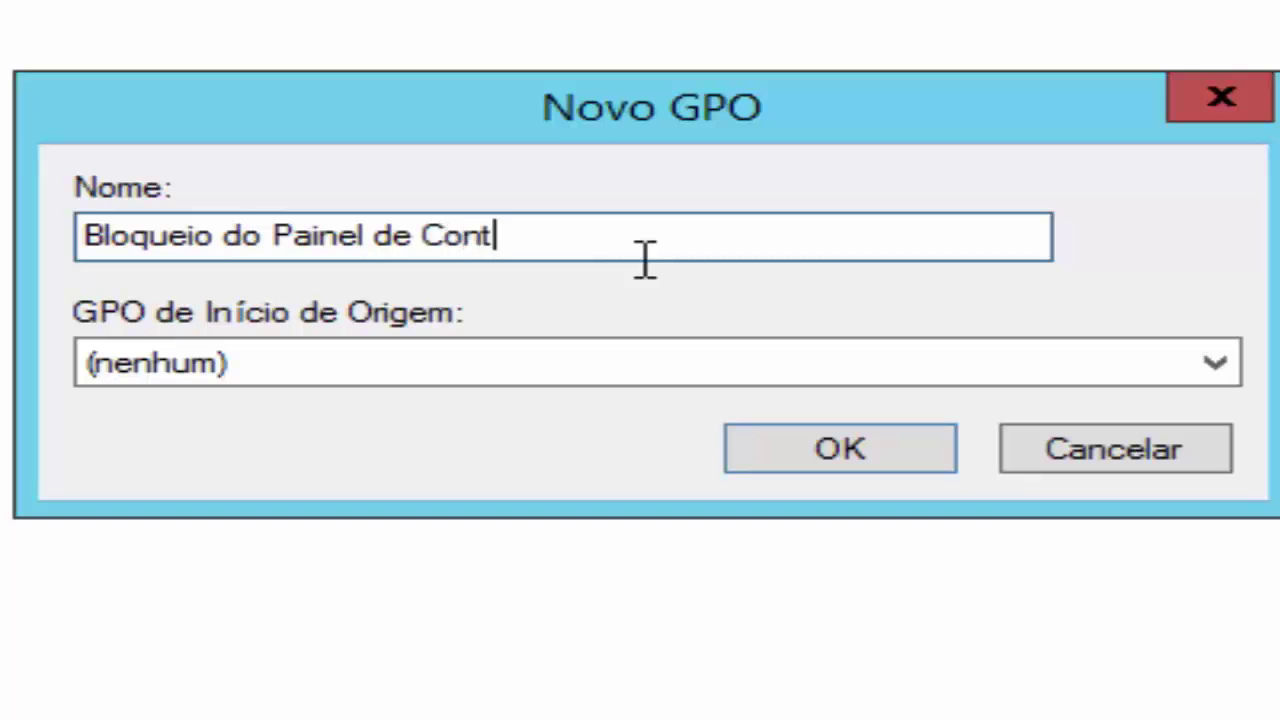
pyautogui.write('role')
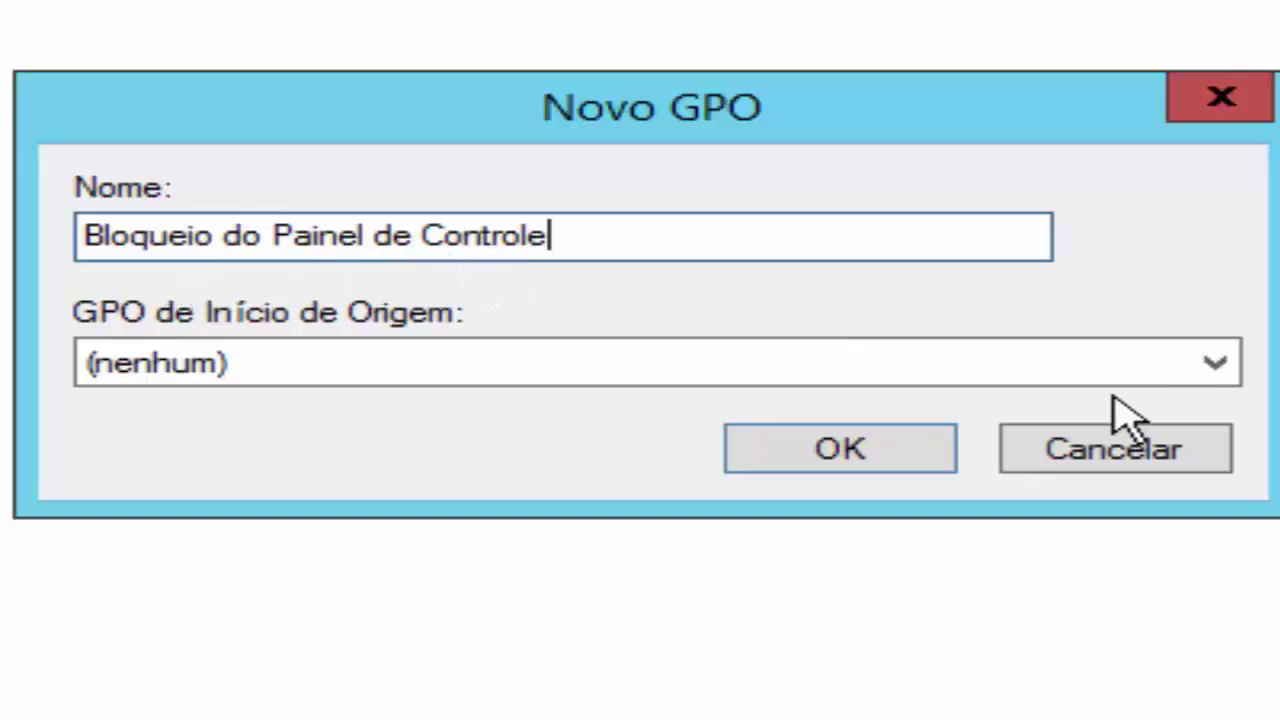
pyautogui.click(1216, 364)
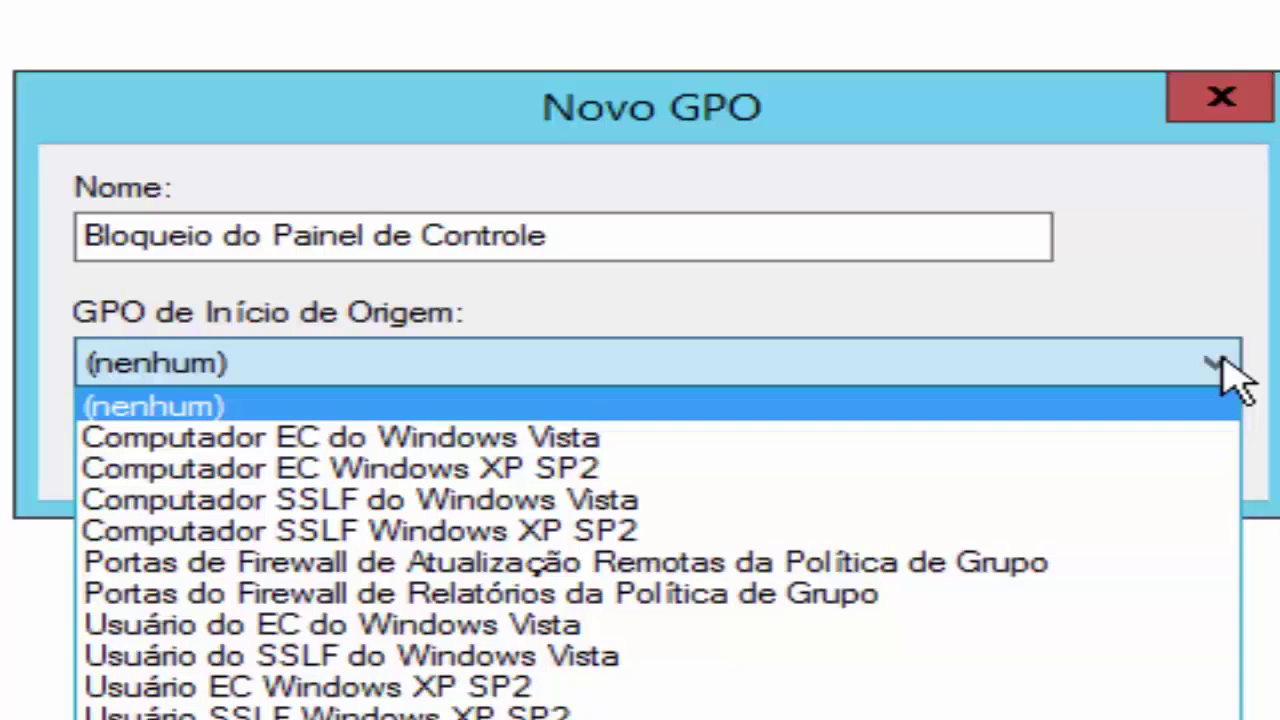
pyautogui.click(1220, 358)
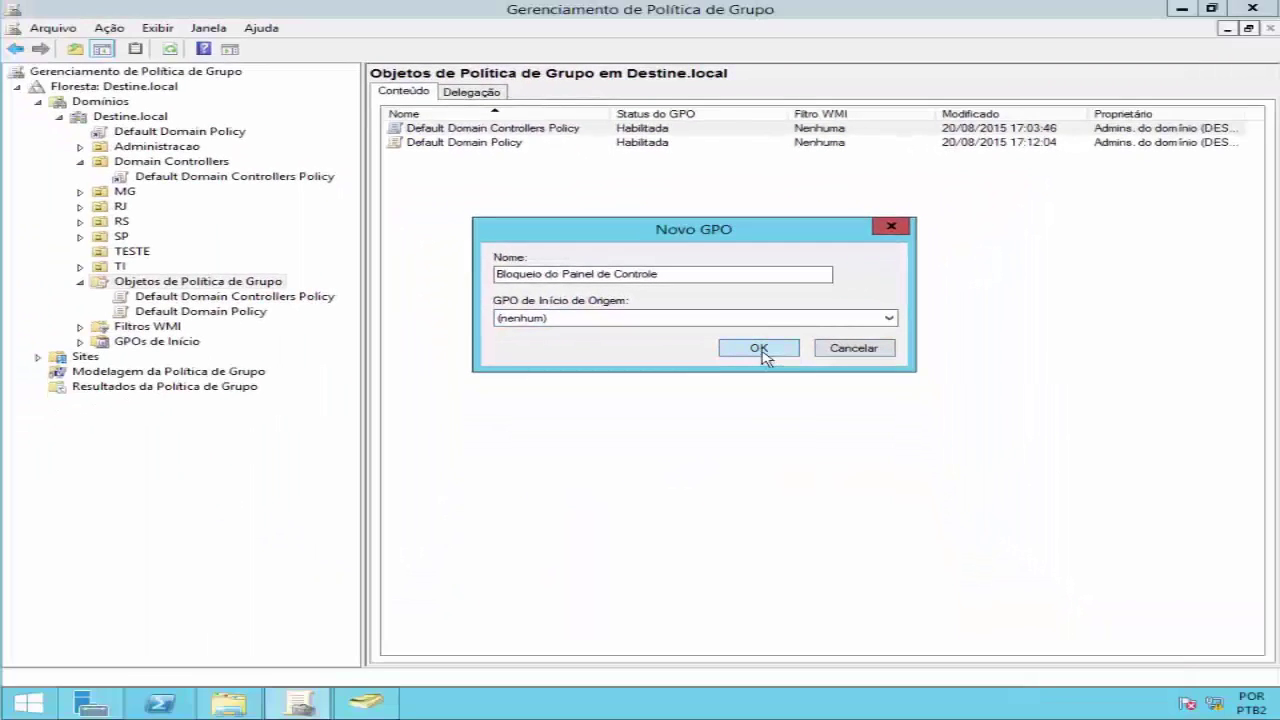
pyautogui.click(759, 350)
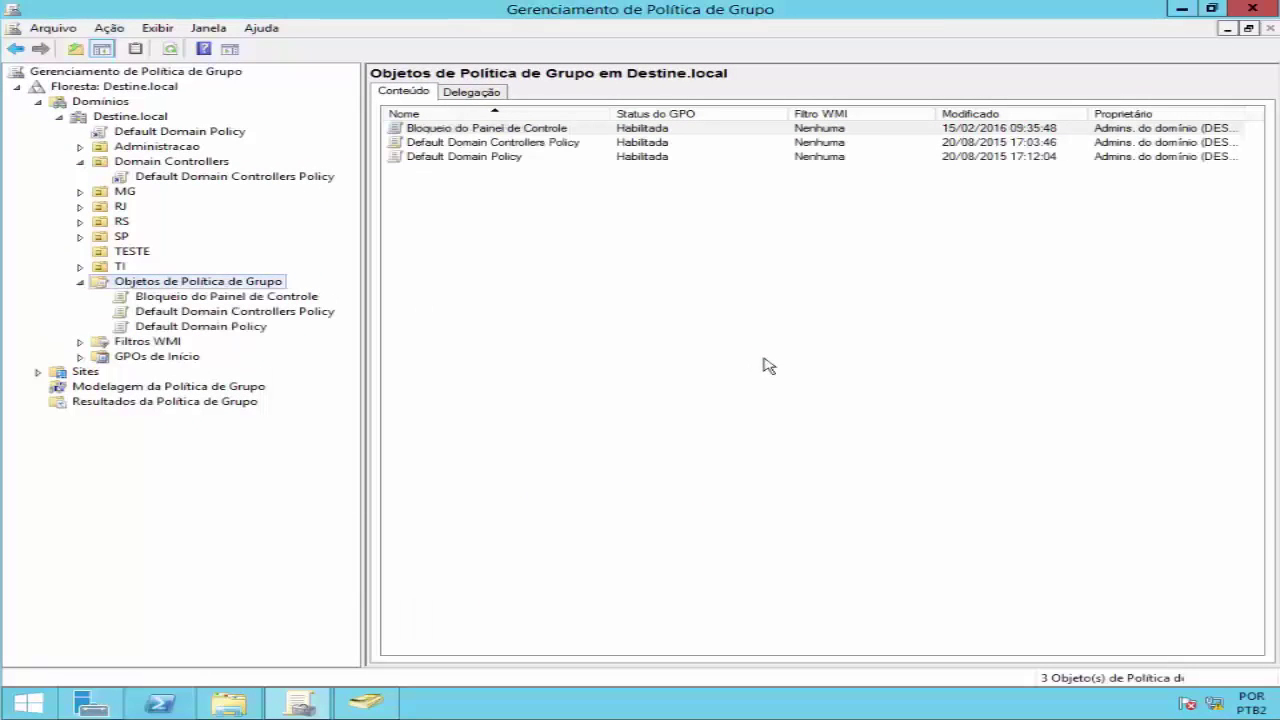
pyautogui.click(540, 134)
pyautogui.click(540, 134)
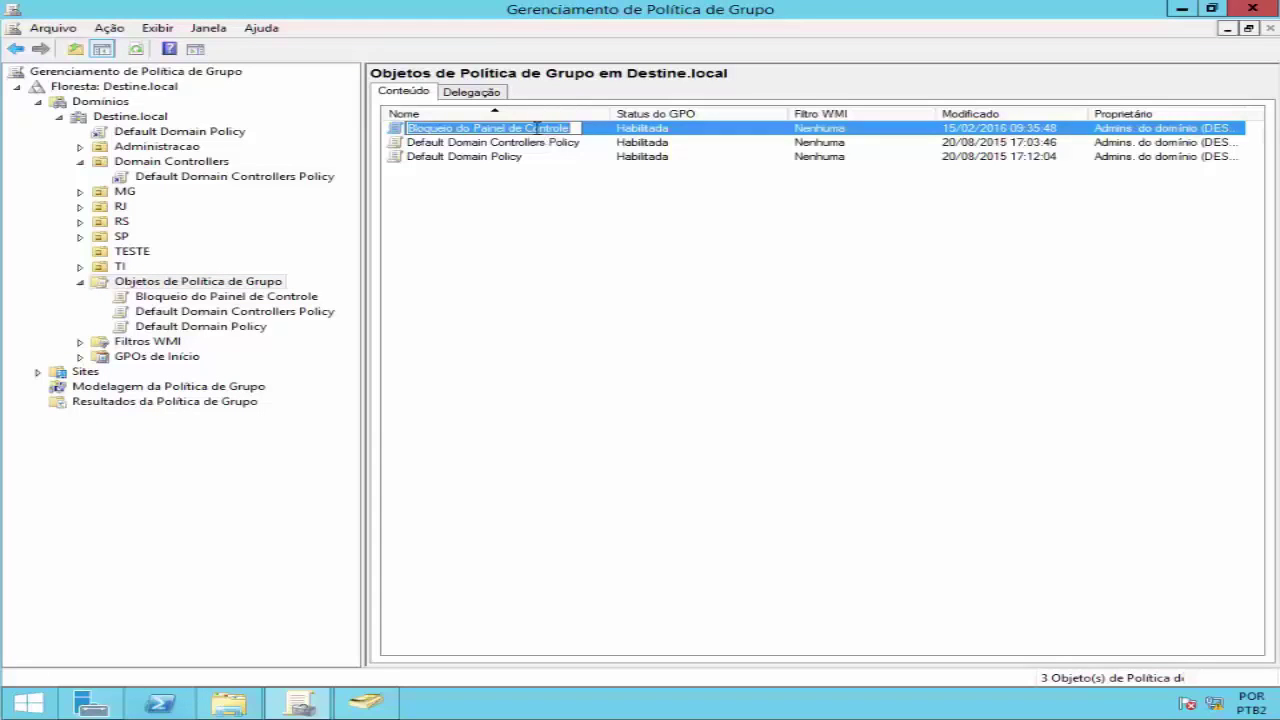
pyautogui.click(562, 234)
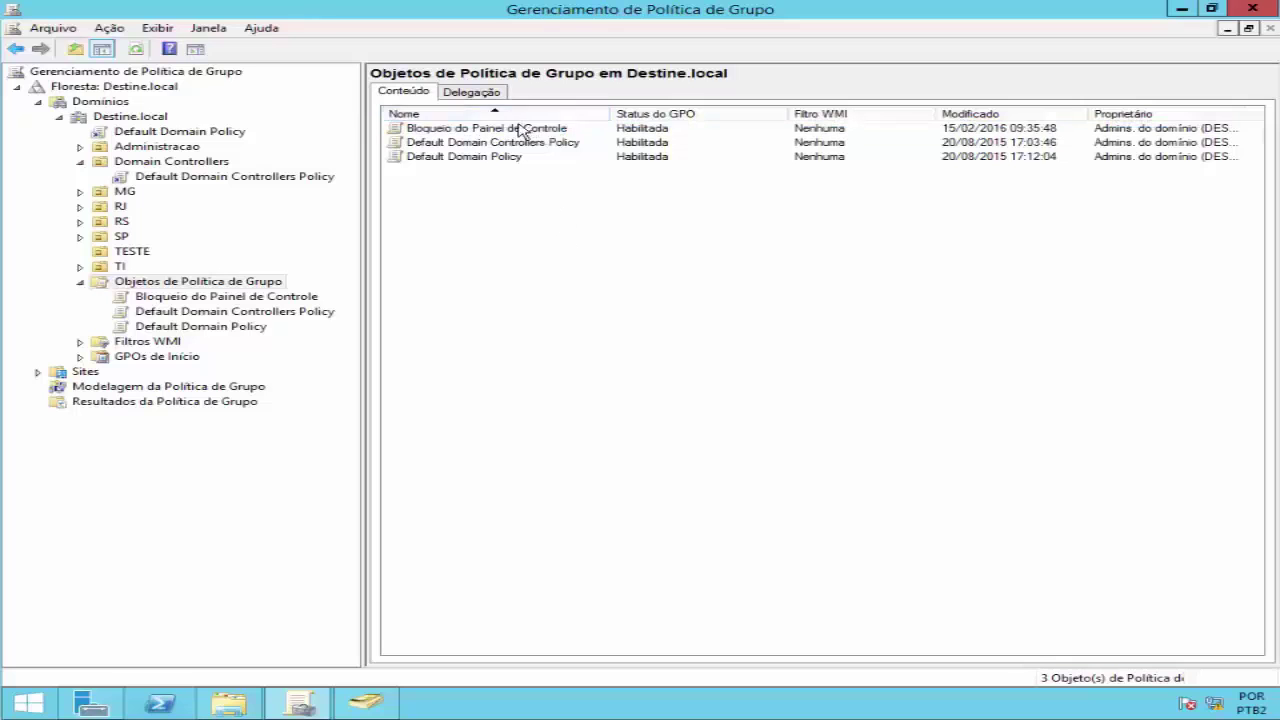
# Examine the links, security filtering and defined settings of the Bloqueio do Painel de Controle GPO.
pyautogui.click(515, 131)
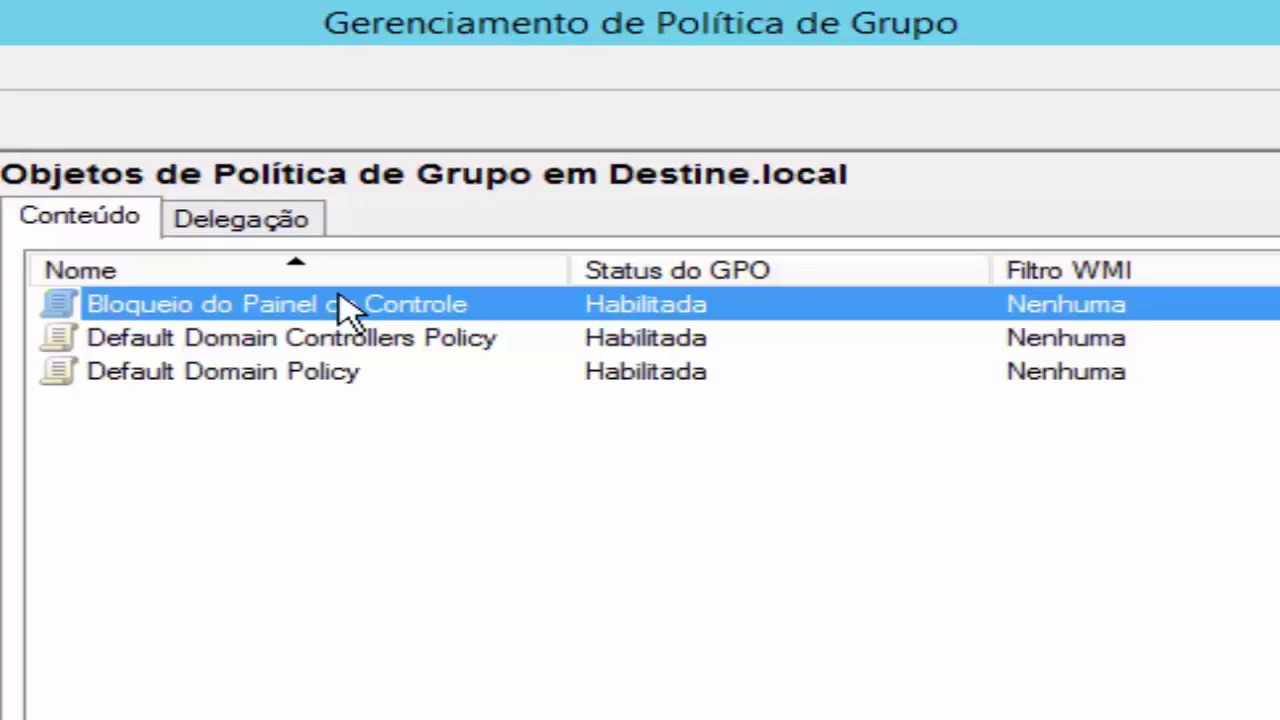
pyautogui.doubleClick(345, 308)
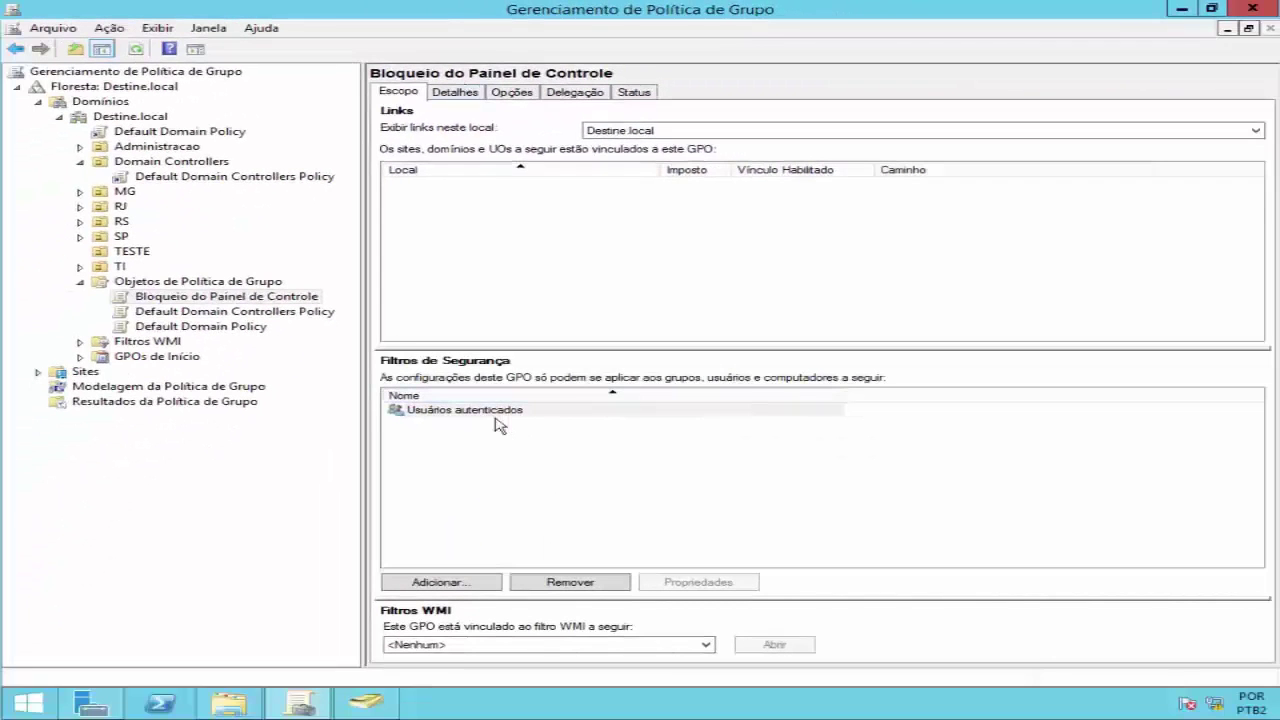
pyautogui.click(488, 417)
pyautogui.click(455, 200)
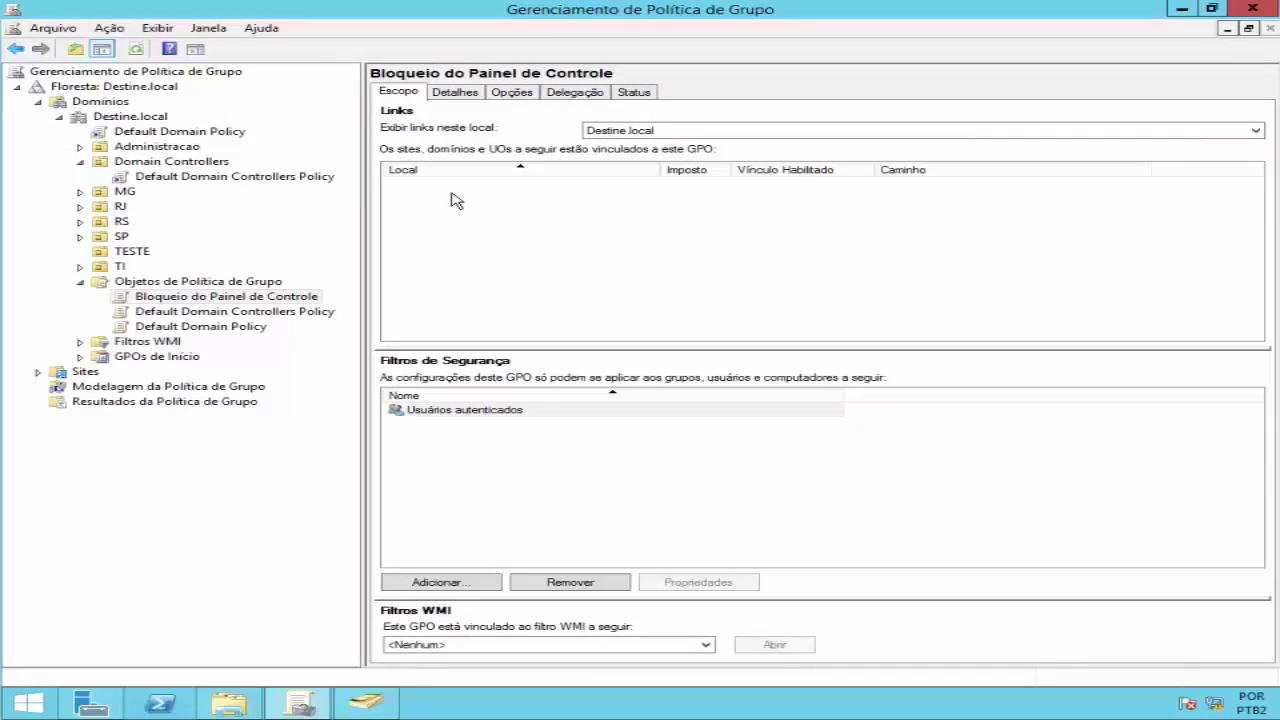
pyautogui.click(503, 93)
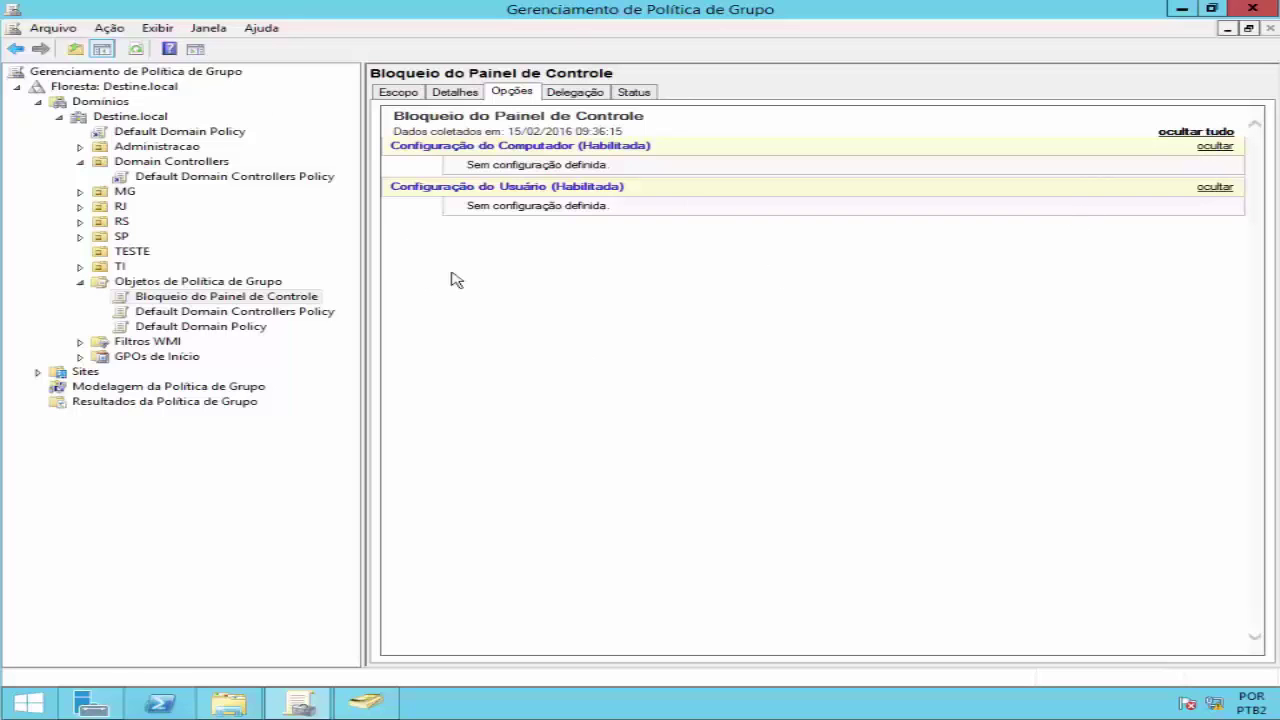
# Open the Bloqueio do Painel de Controle GPO for editing, maximize the editor and widen its tree pane.
pyautogui.click(255, 283)
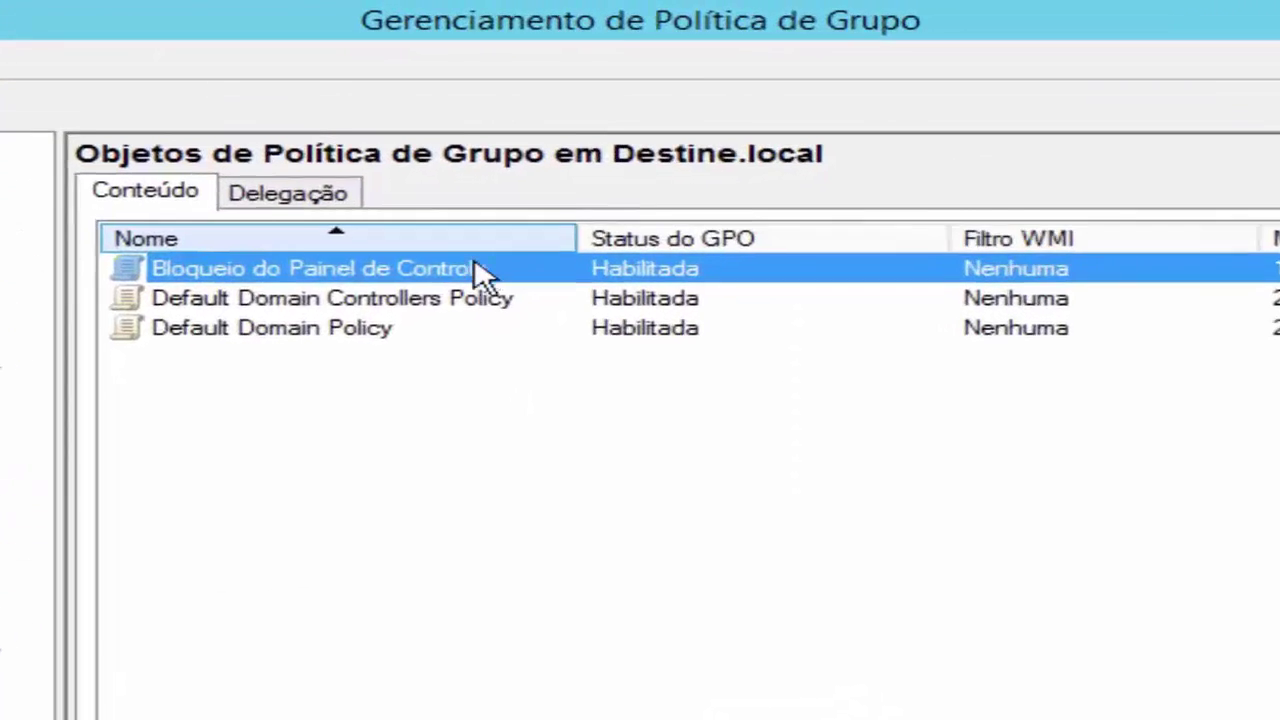
pyautogui.rightClick(476, 266)
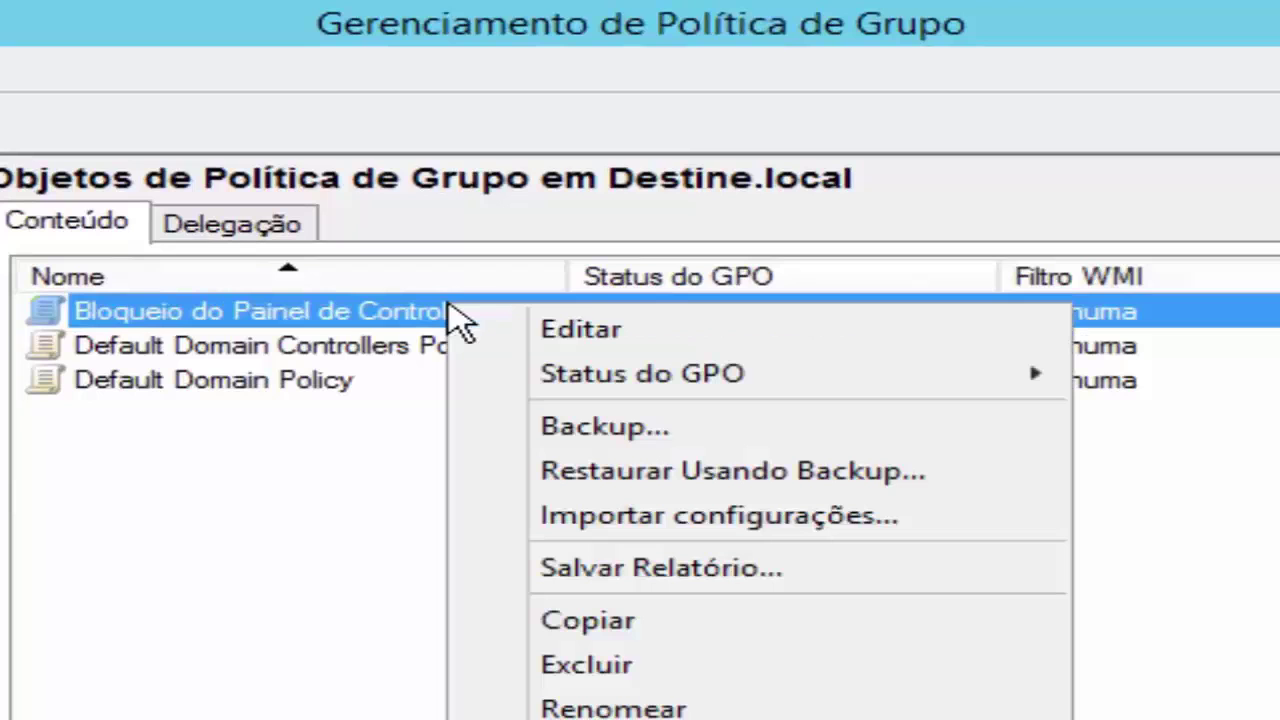
pyautogui.click(527, 331)
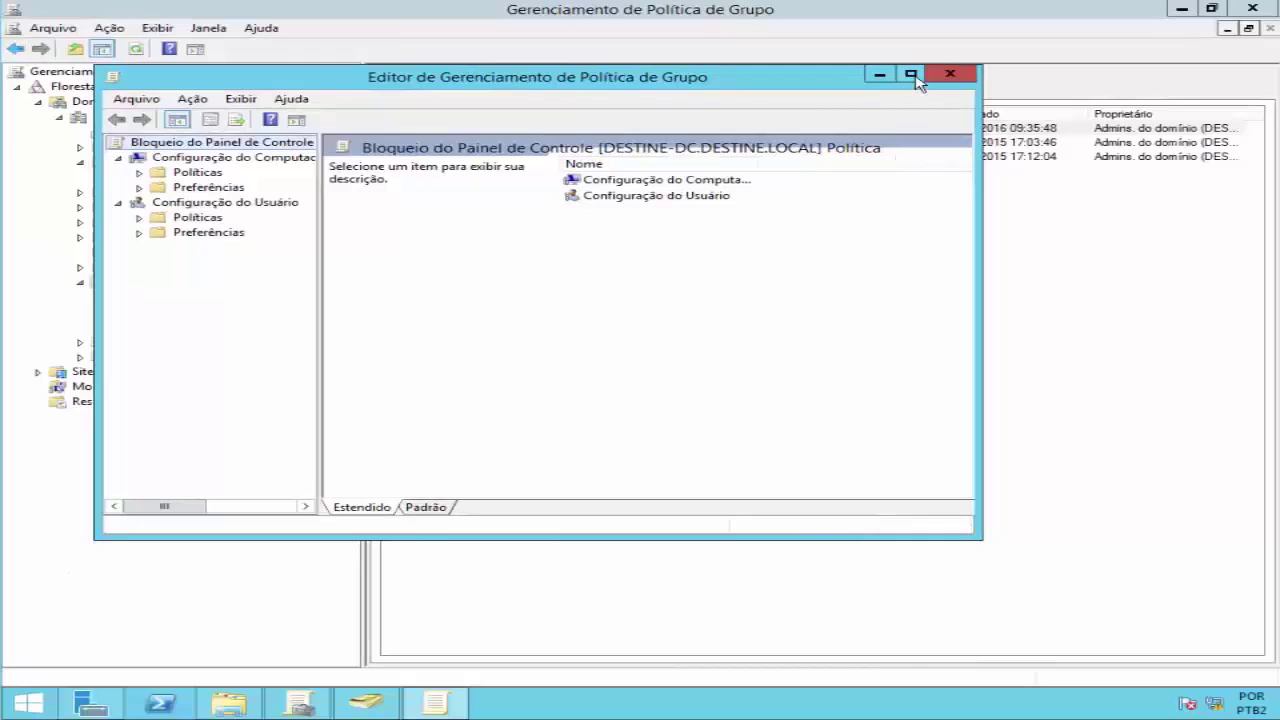
pyautogui.click(910, 75)
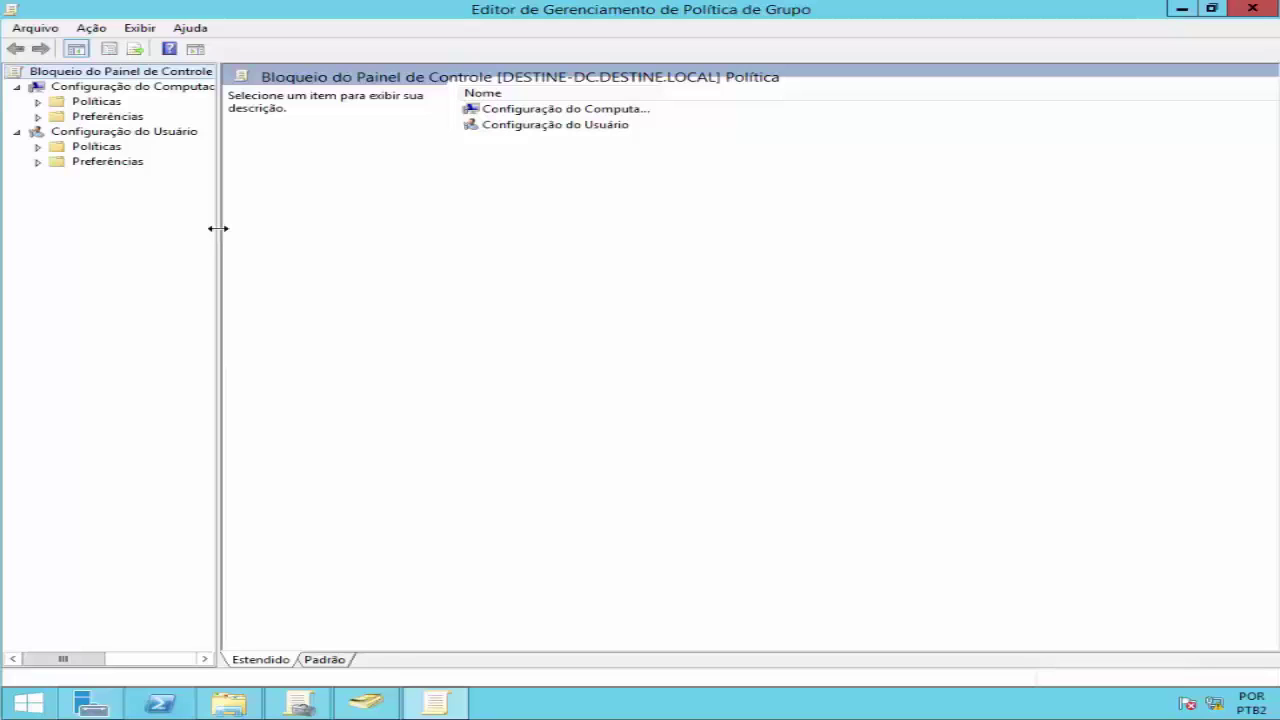
pyautogui.moveTo(218, 228); pyautogui.dragTo(381, 231)
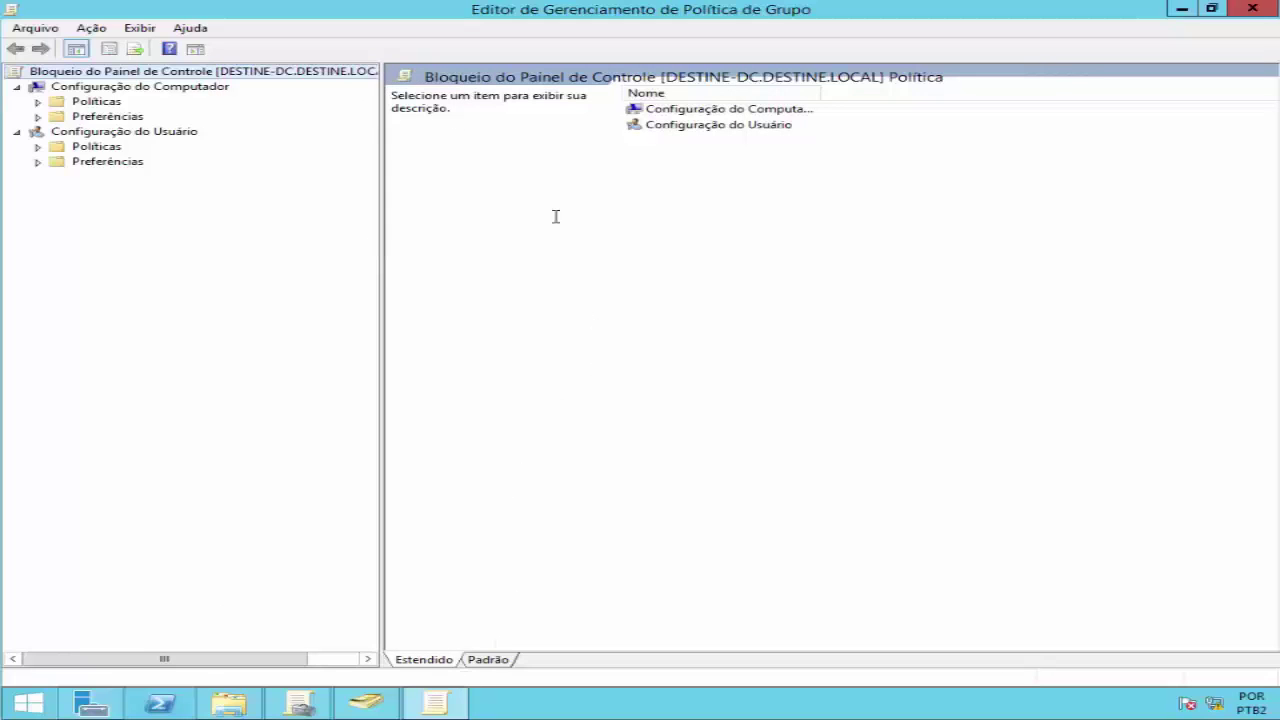
# Compare the contents of the Configuração do Computador and Configuração do Usuário nodes.
pyautogui.click(157, 90)
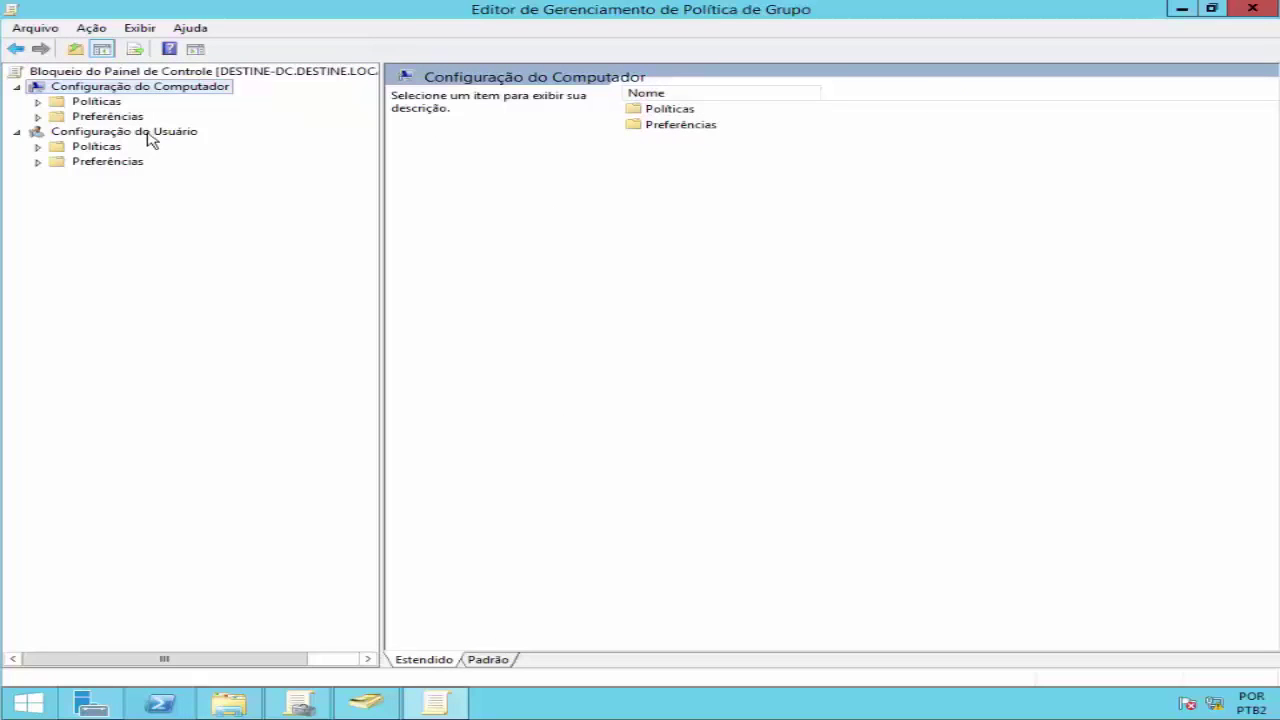
pyautogui.click(148, 133)
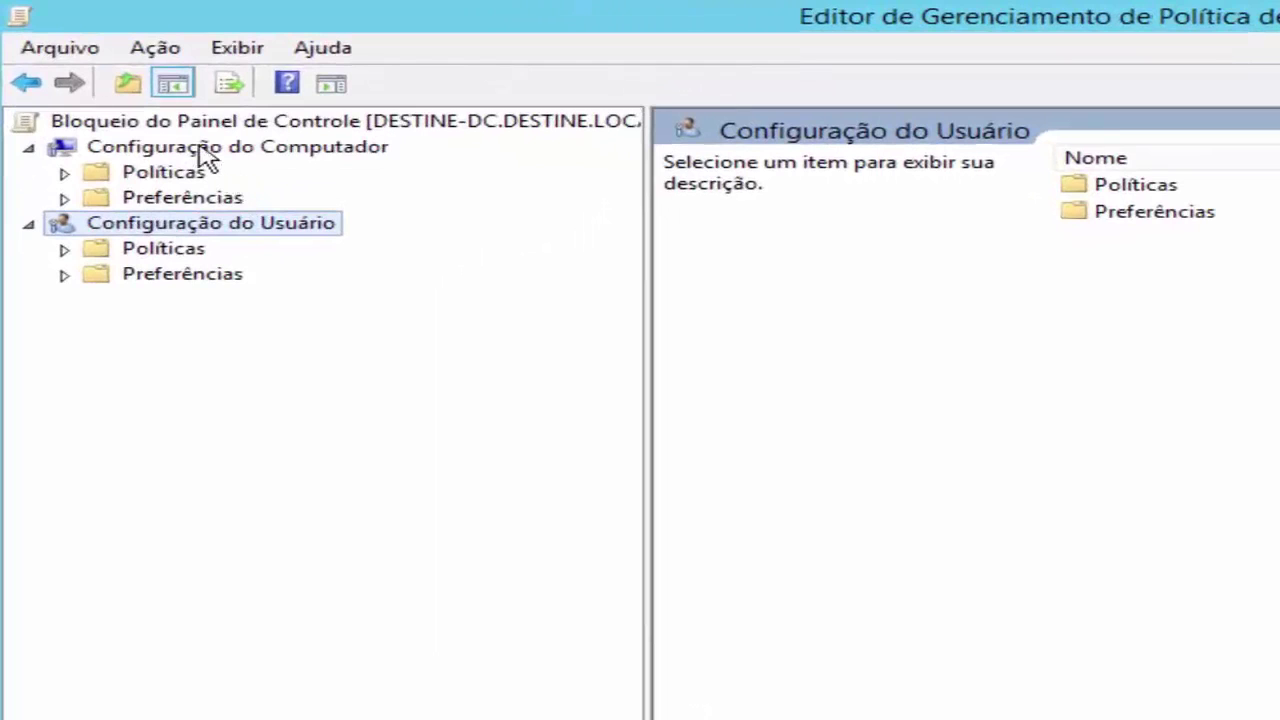
pyautogui.click(205, 152)
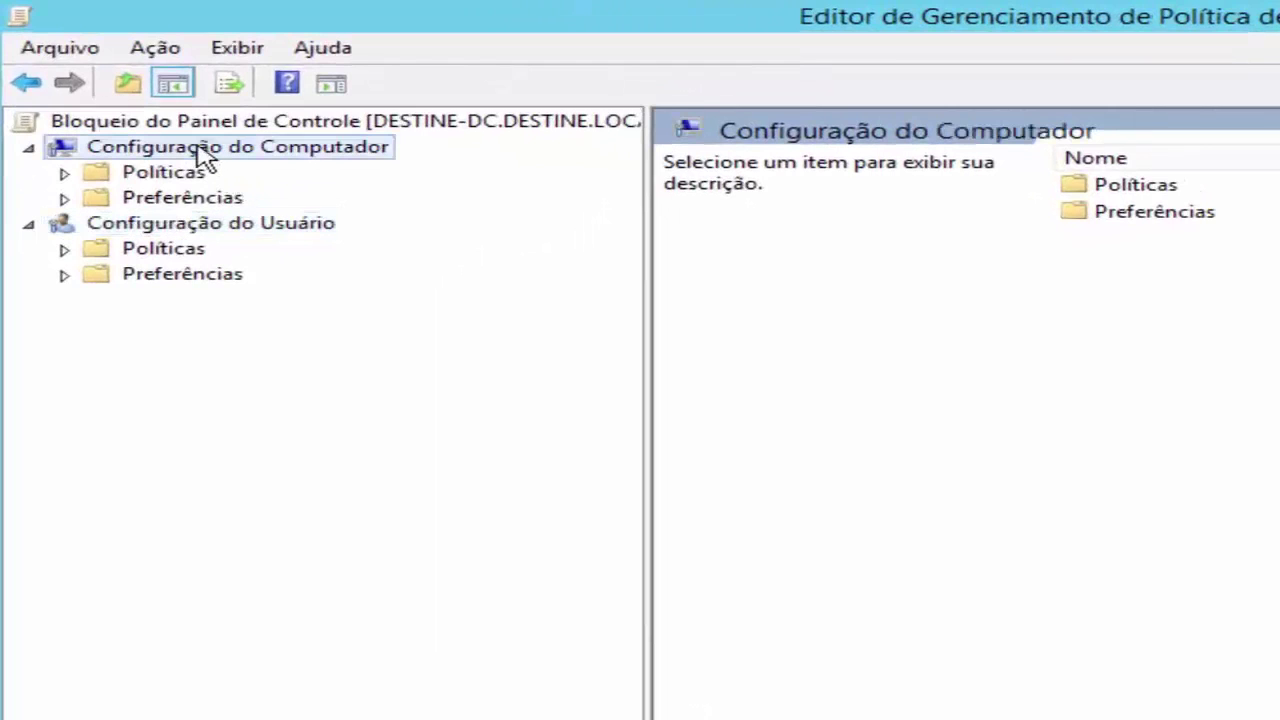
pyautogui.click(203, 228)
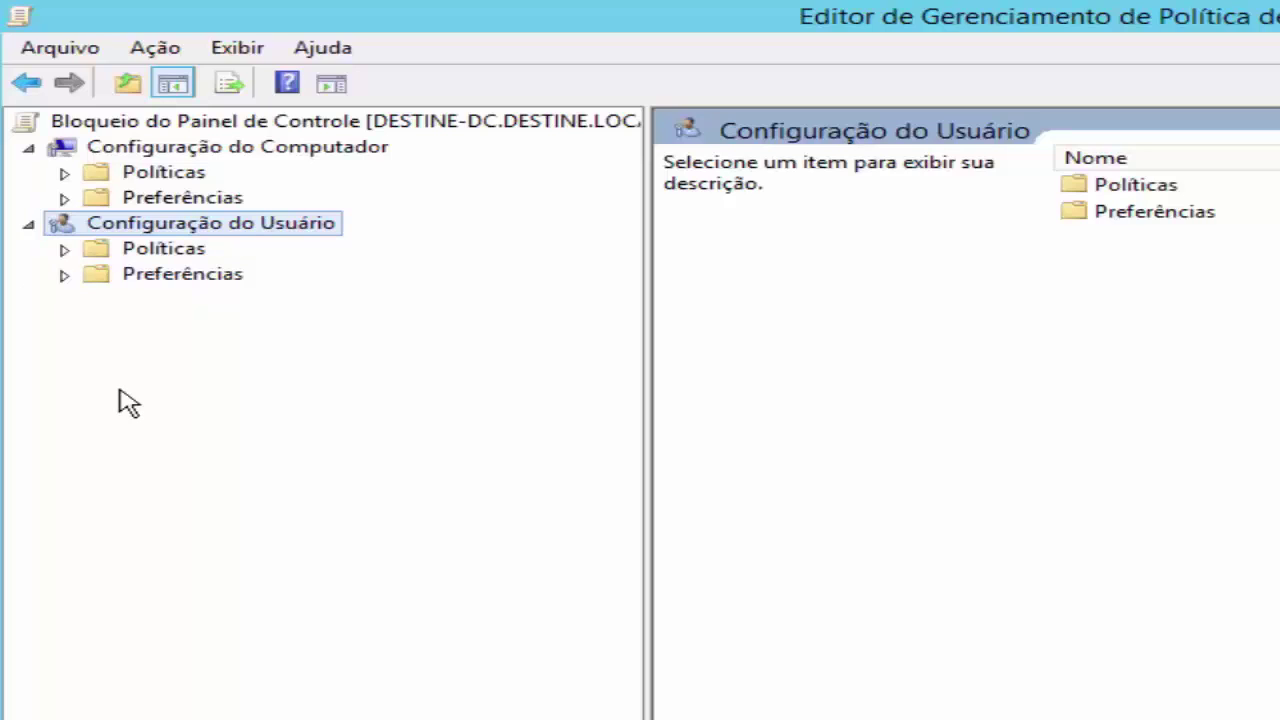
# Expand the computer policies to show the contents of Configurações de Software, Configurações do Windows and Modelos Administrativos.
pyautogui.click(64, 173)
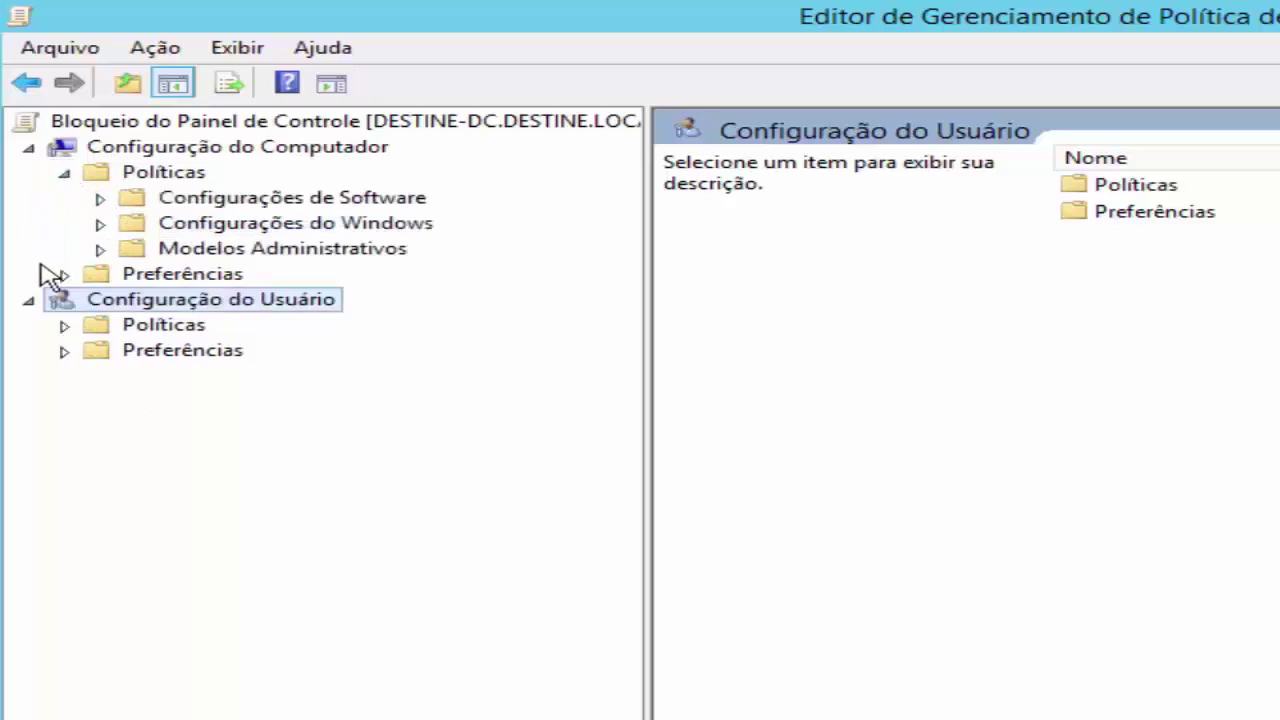
pyautogui.click(101, 199)
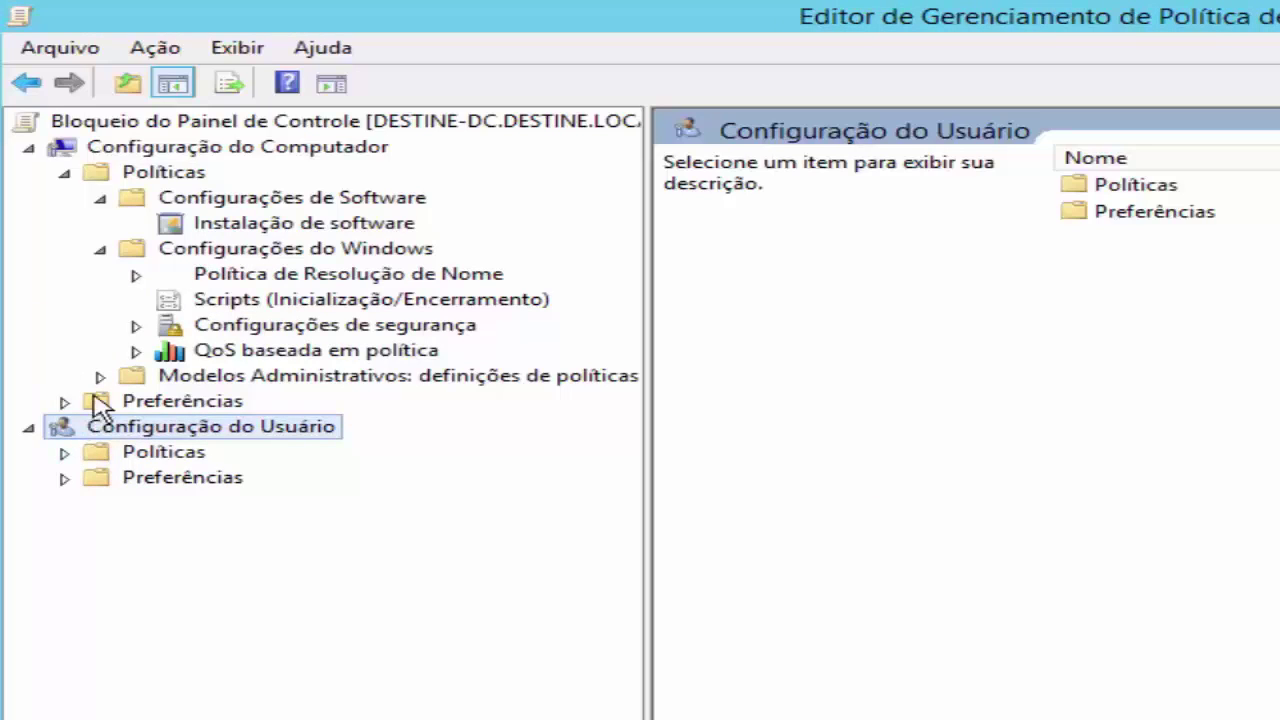
pyautogui.click(100, 379)
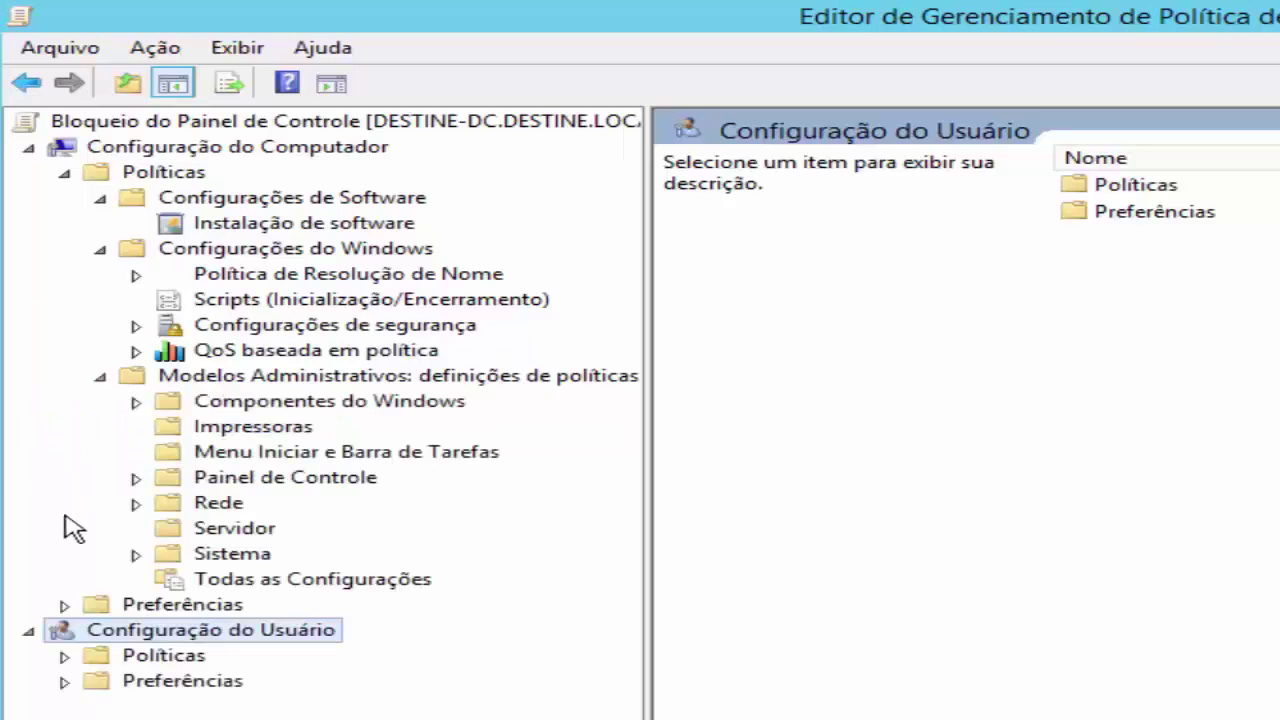
# Examine the Painel de Controle, Rede and Sistema folders in the computer's Modelos Administrativos, including Opções Regionais e de Idioma.
pyautogui.click(134, 478)
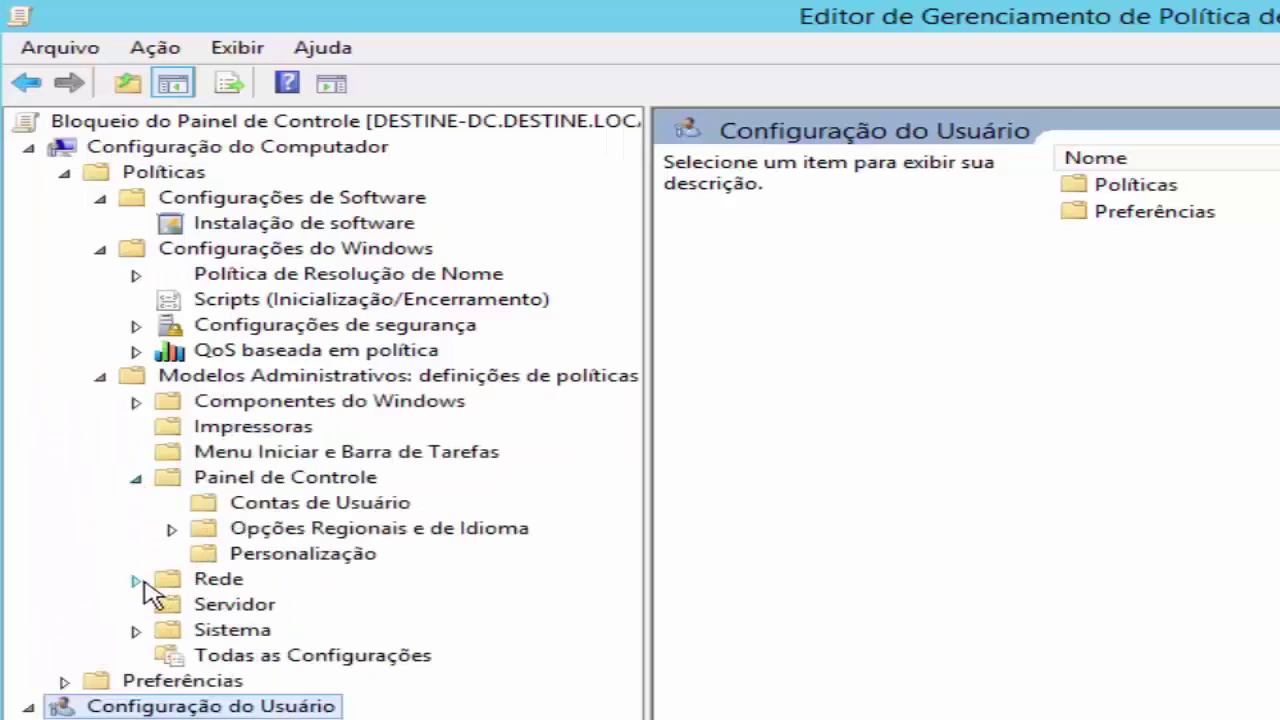
pyautogui.click(139, 580)
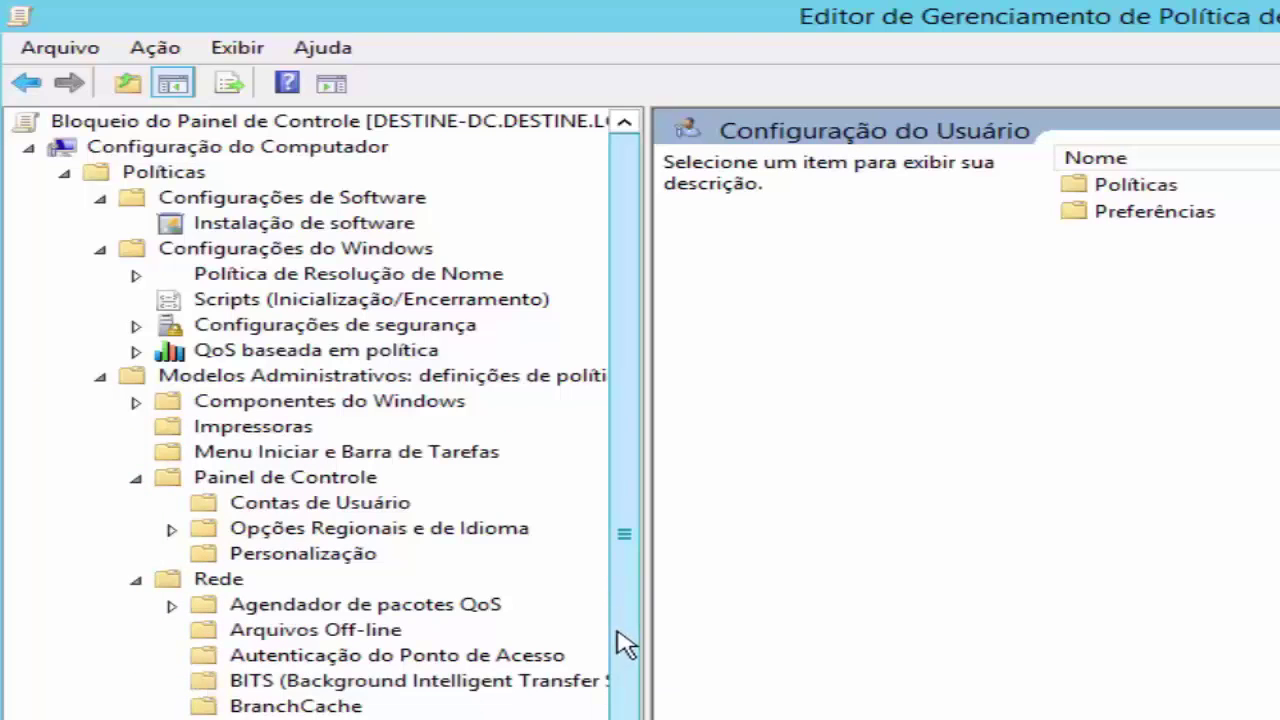
pyautogui.moveTo(620, 643); pyautogui.dragTo(621, 719)
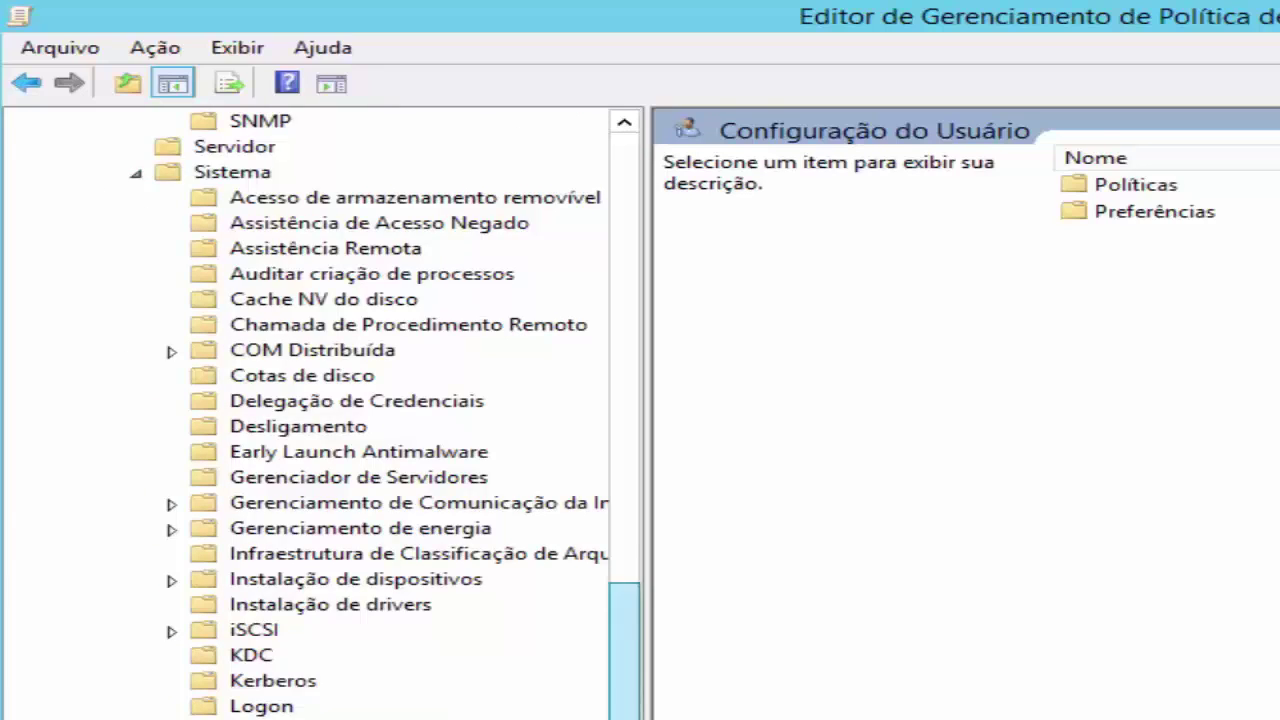
pyautogui.moveTo(628, 677); pyautogui.dragTo(628, 719)
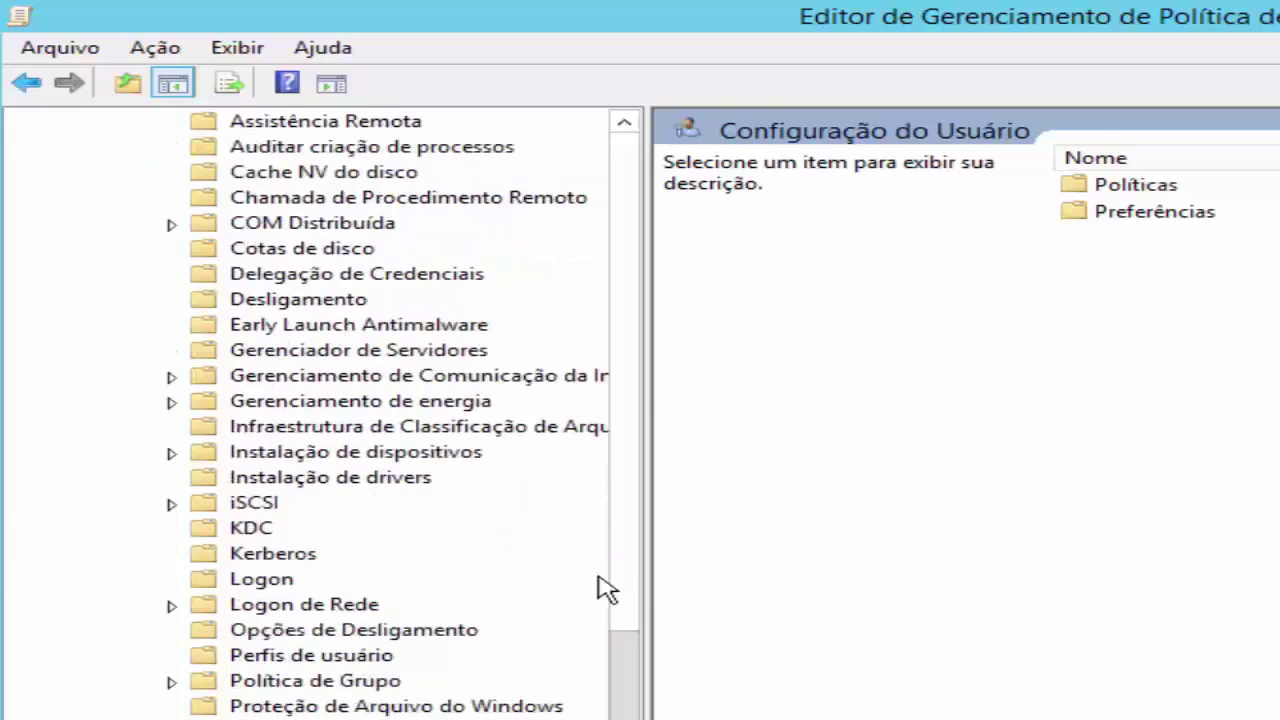
pyautogui.moveTo(620, 594); pyautogui.dragTo(662, 158)
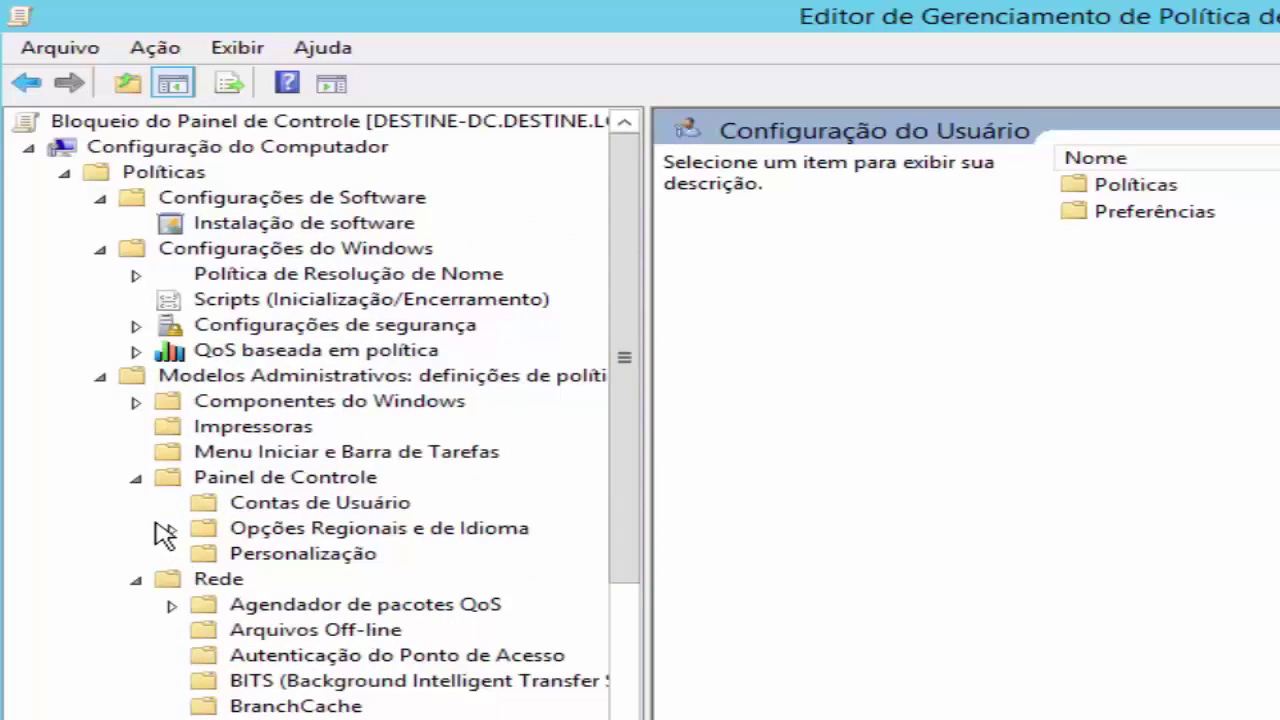
pyautogui.click(170, 529)
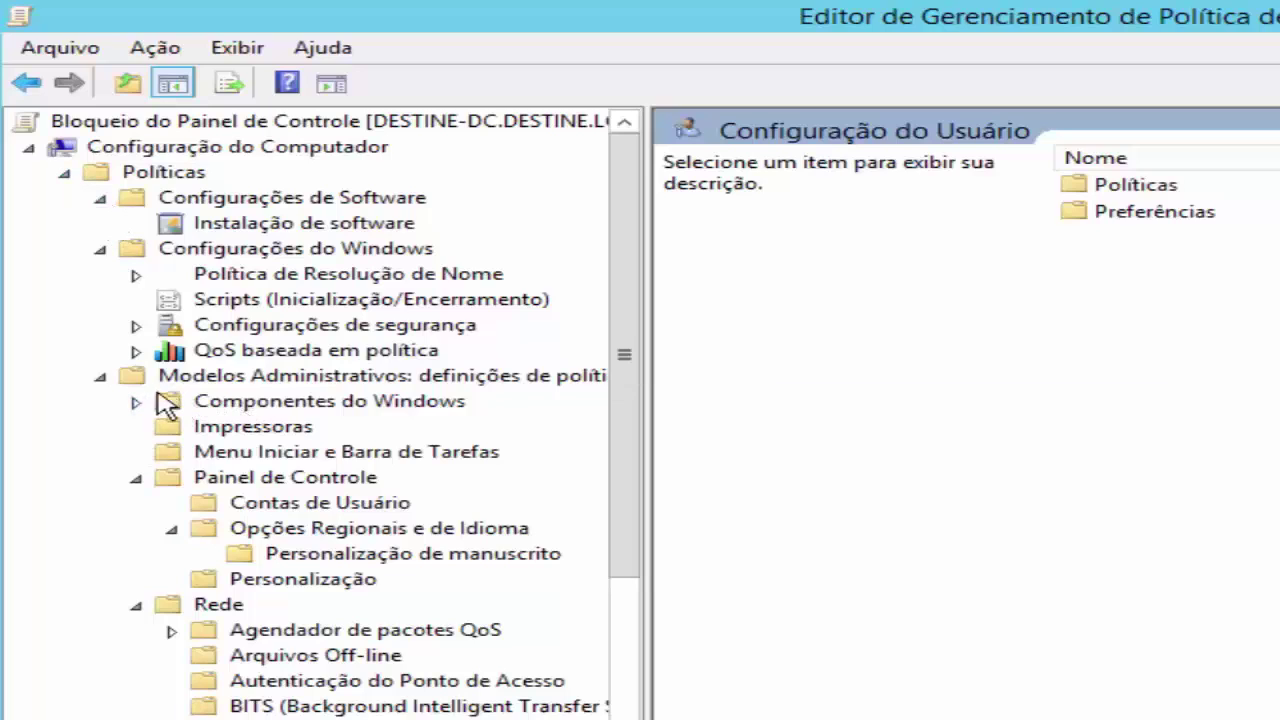
# Collapse the computer policies tree and check which categories the computer's Preferências folder contains.
pyautogui.click(99, 377)
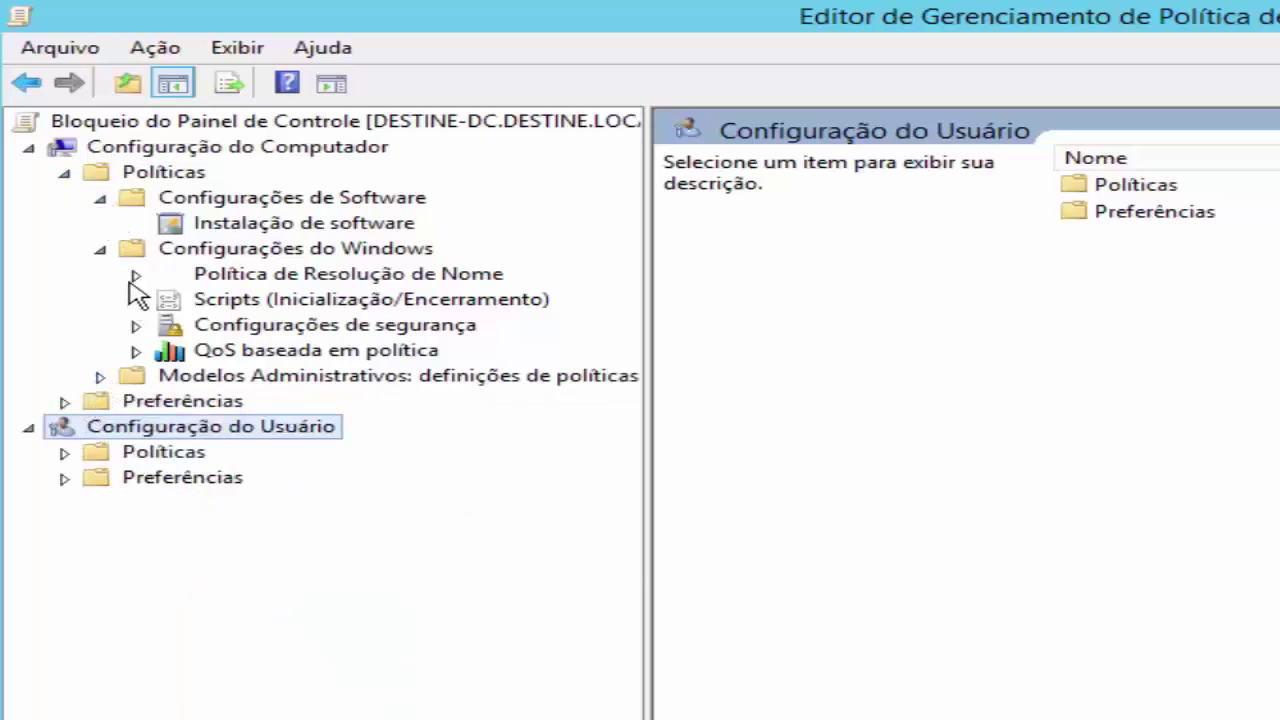
pyautogui.click(100, 249)
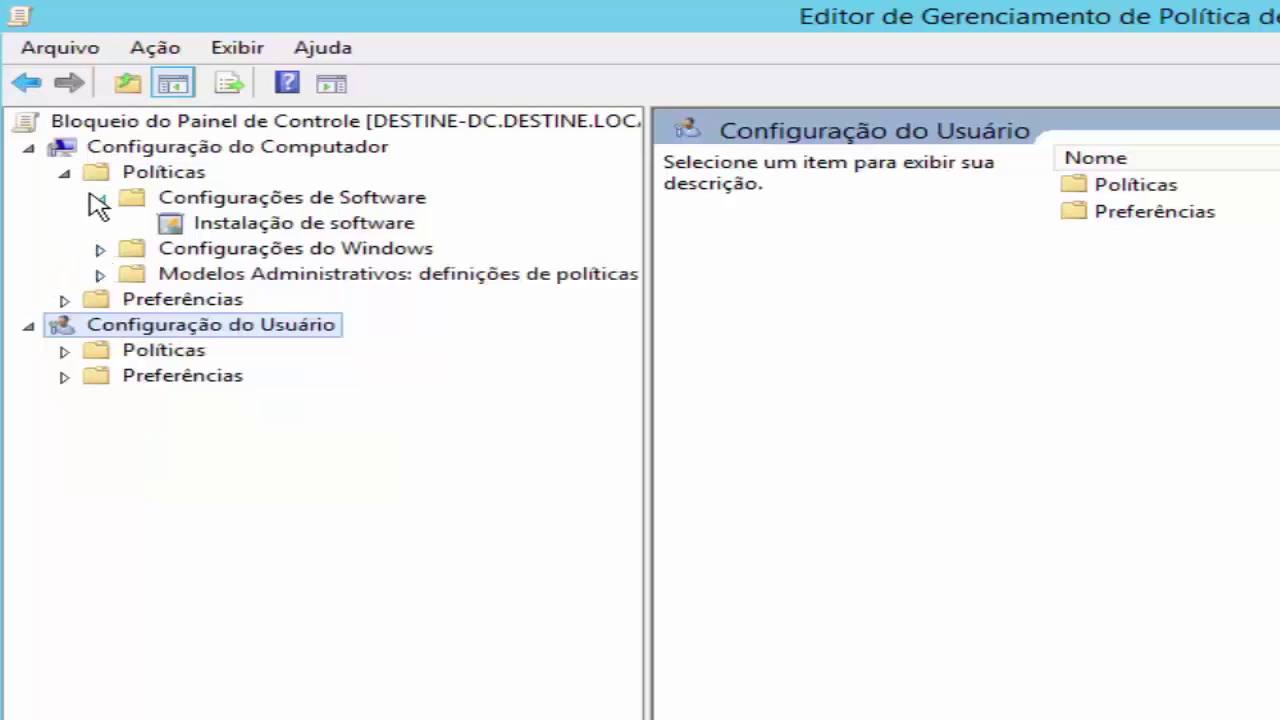
pyautogui.click(100, 198)
pyautogui.click(65, 172)
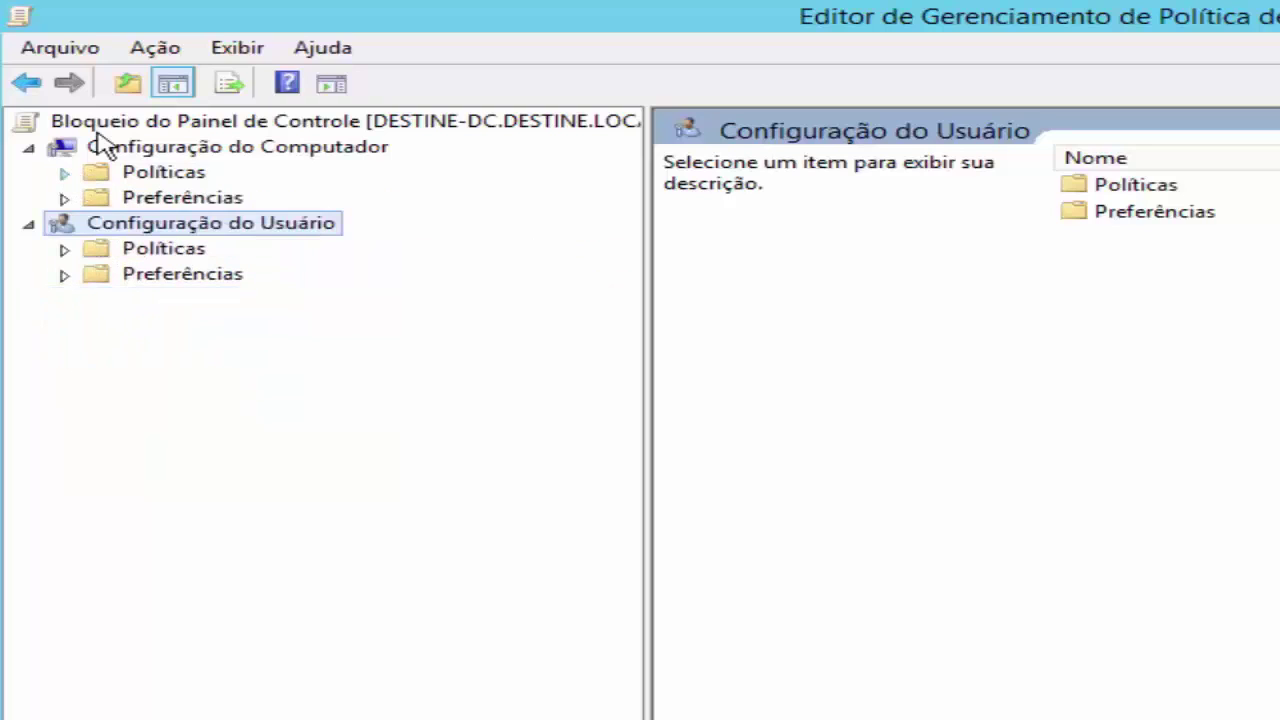
pyautogui.click(63, 199)
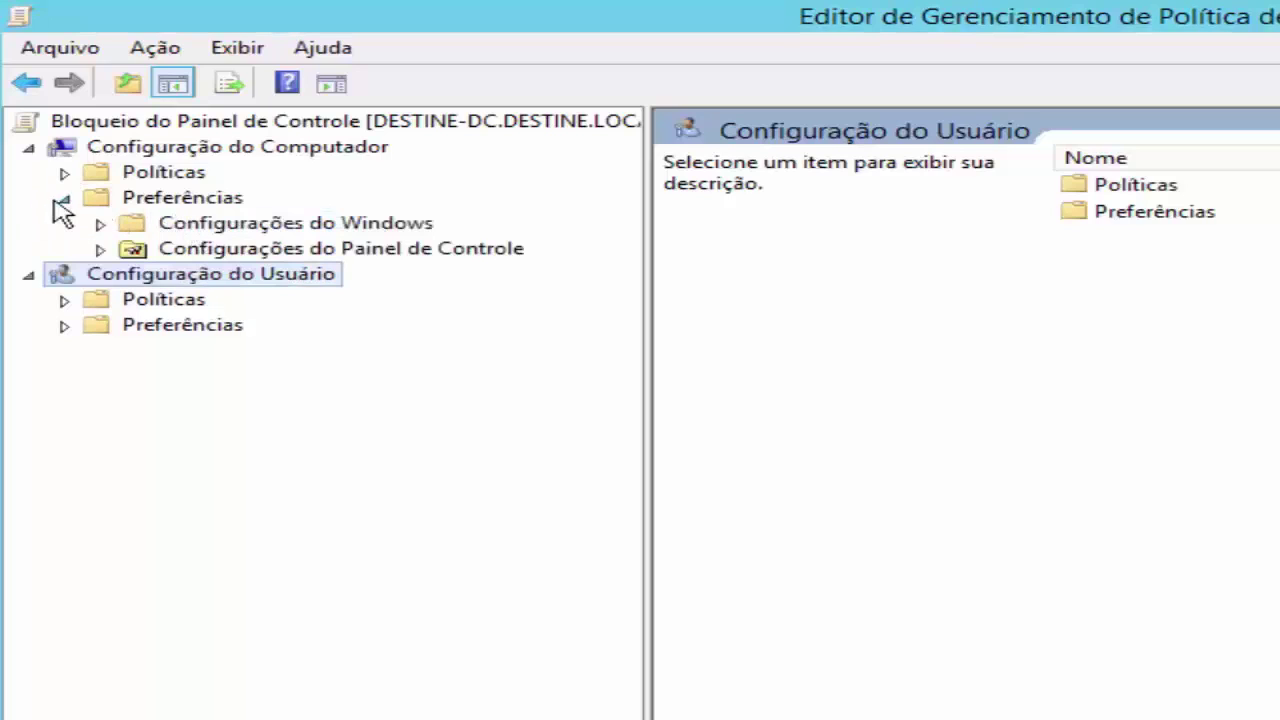
pyautogui.click(64, 198)
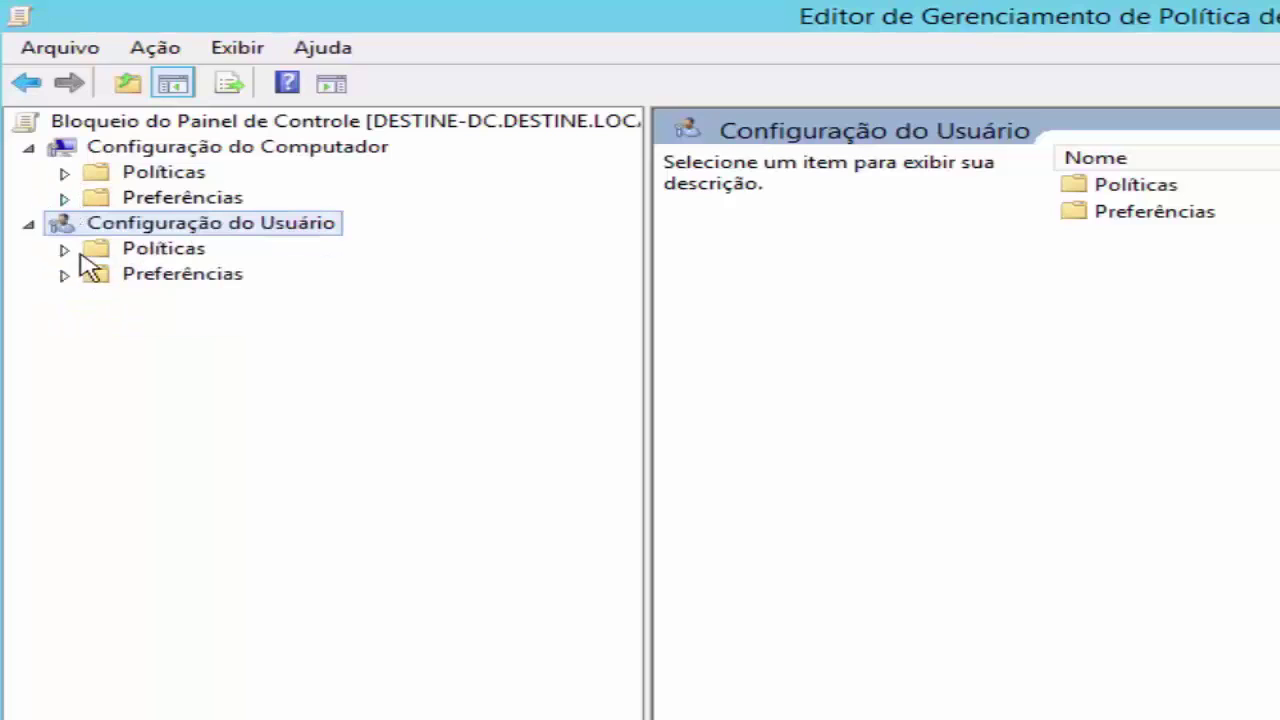
# Examine the Modelos Administrativos and Sistema folders in the Configuração do Usuário policies, and collapse them again.
pyautogui.click(168, 147)
pyautogui.click(153, 224)
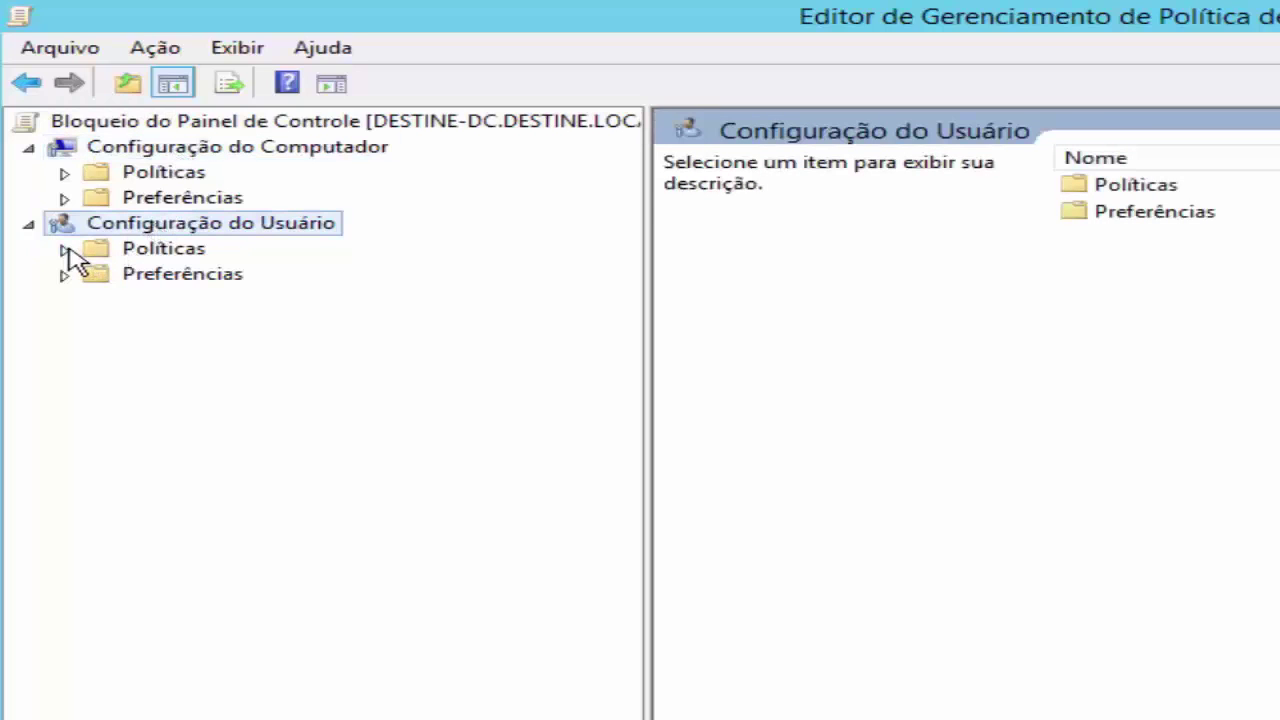
pyautogui.click(64, 249)
pyautogui.click(100, 325)
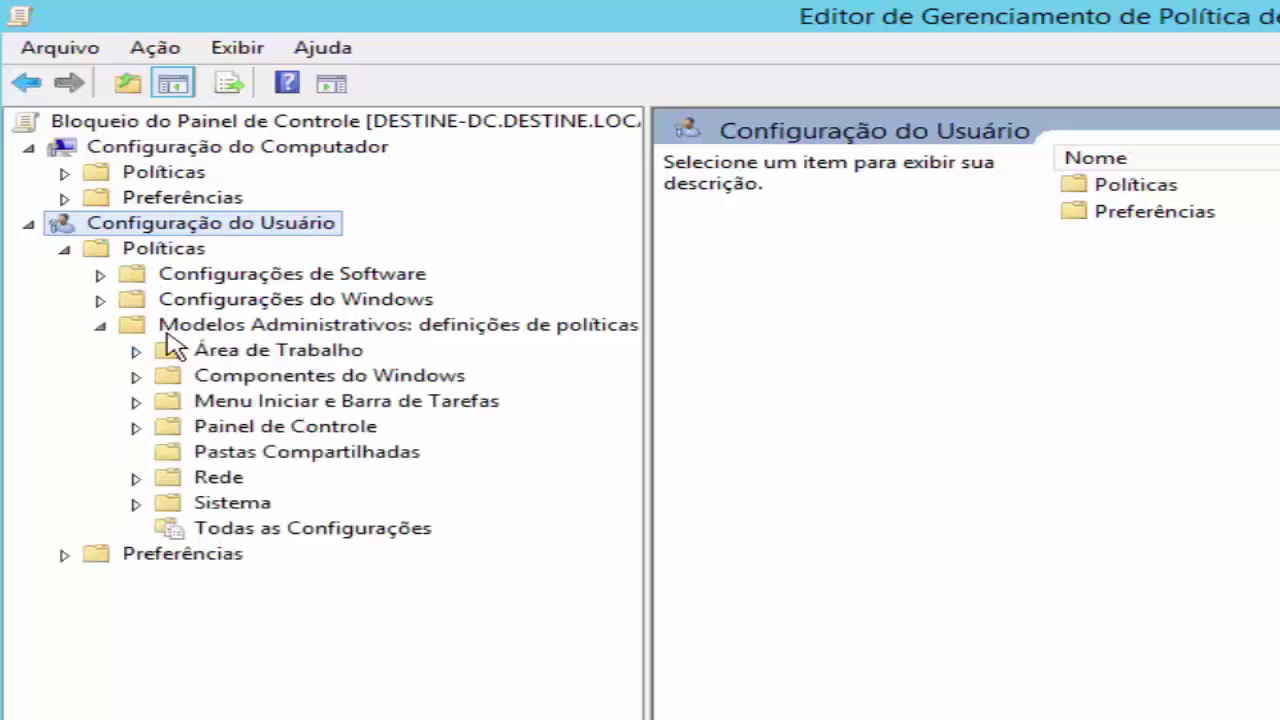
pyautogui.click(136, 504)
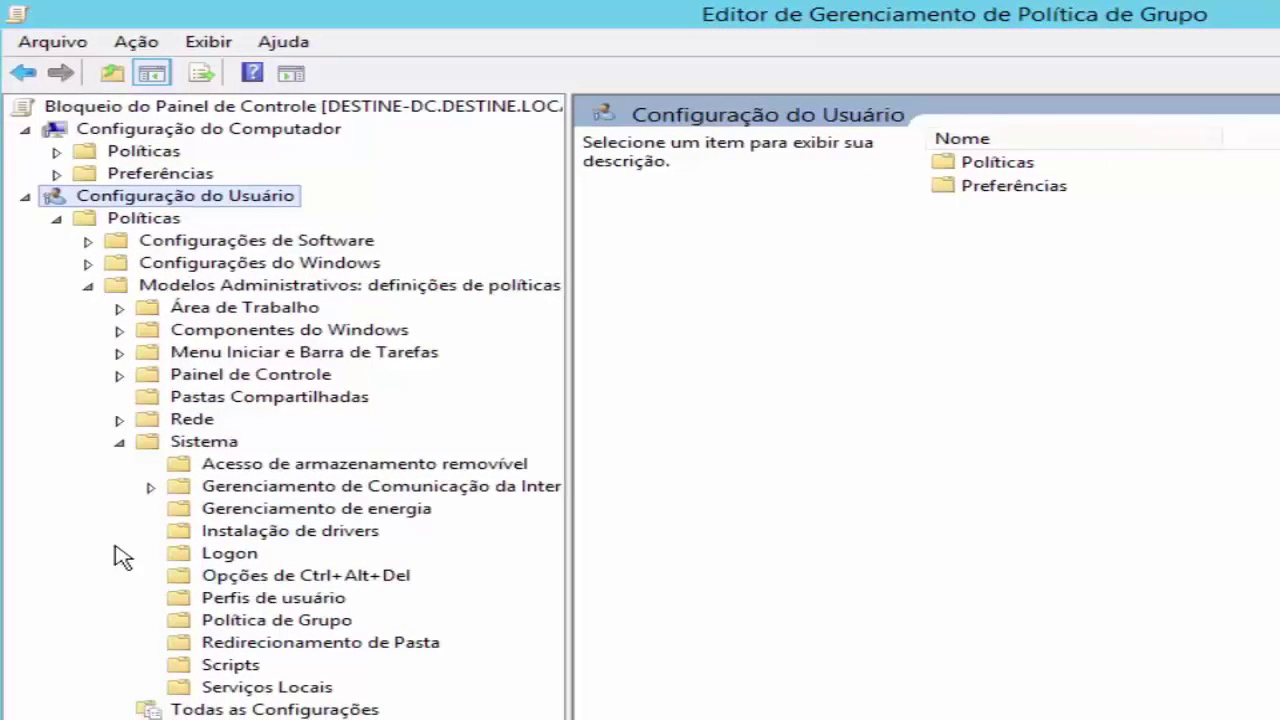
pyautogui.click(119, 443)
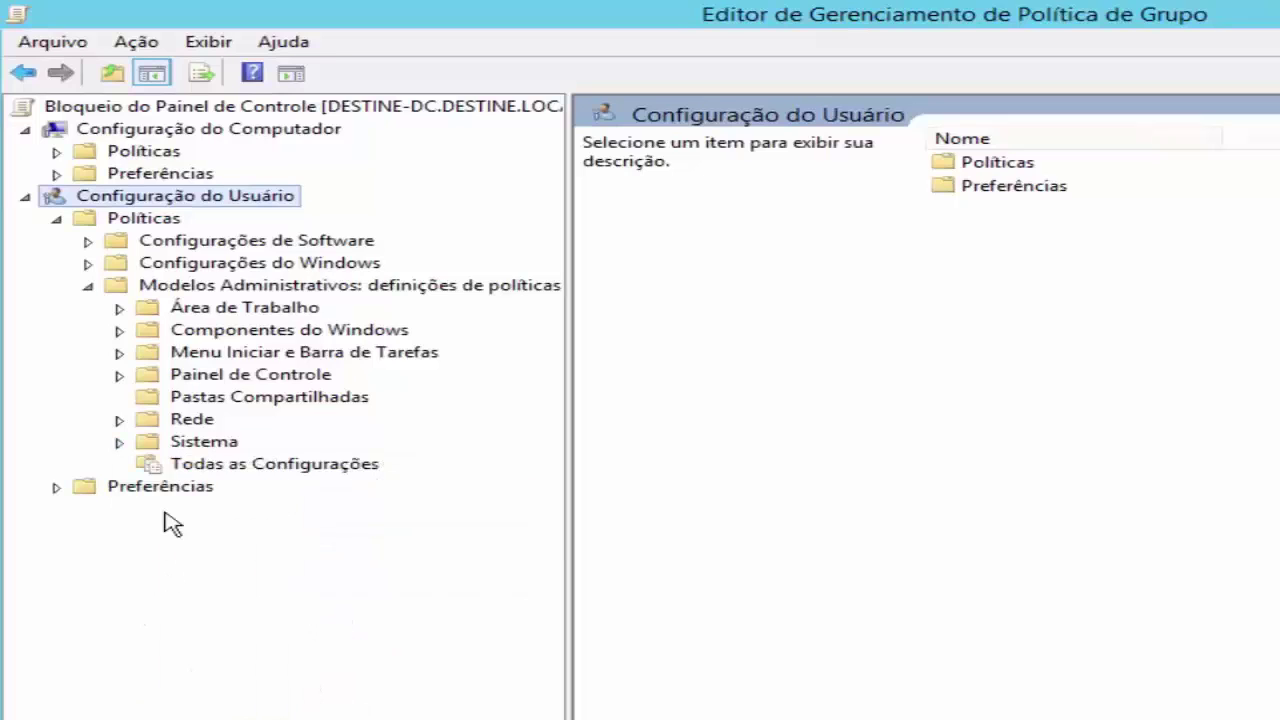
pyautogui.click(88, 286)
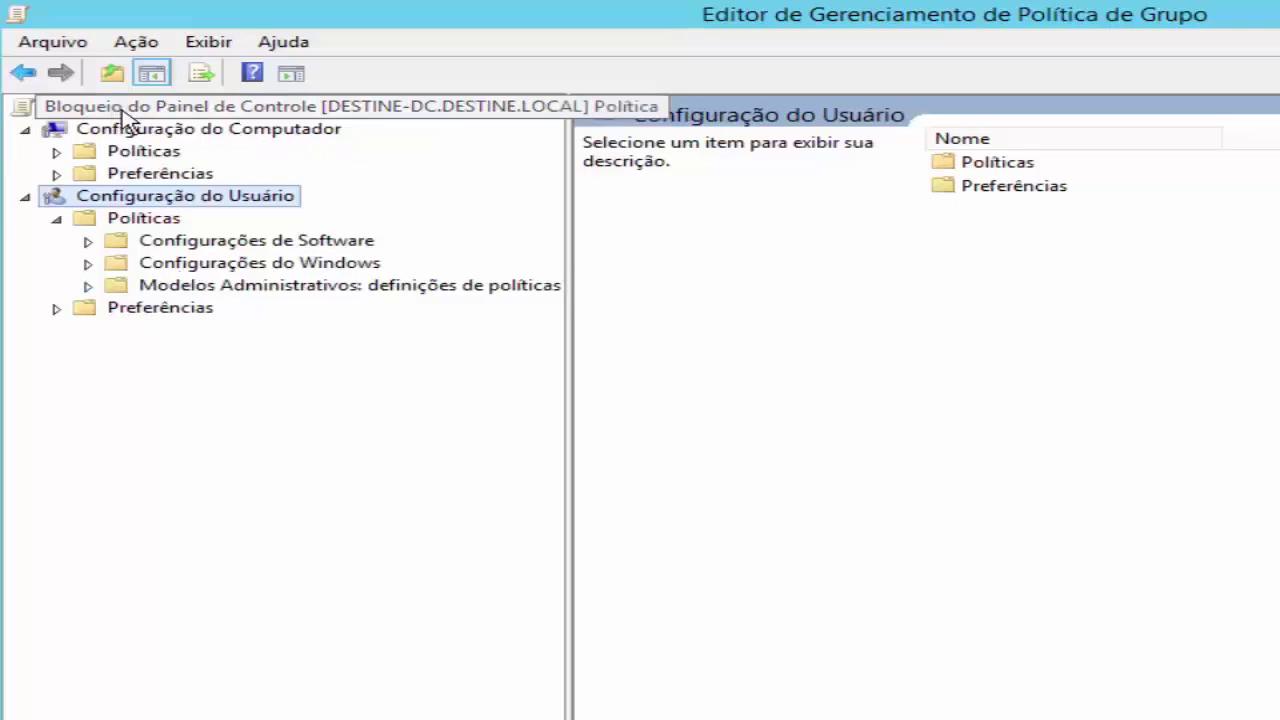
pyautogui.click(56, 218)
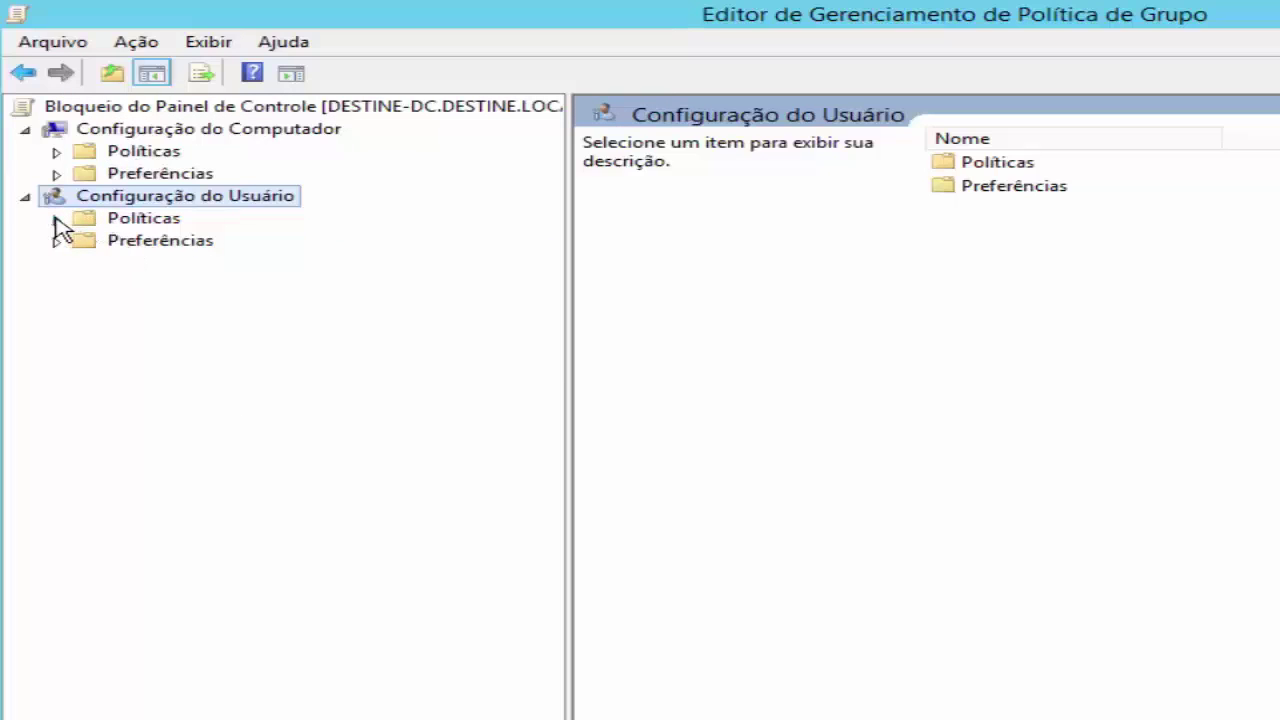
# Show the Painel de Controle settings from the user policies' Modelos Administrativos and fit the Configuração column to its full setting names.
pyautogui.click(57, 219)
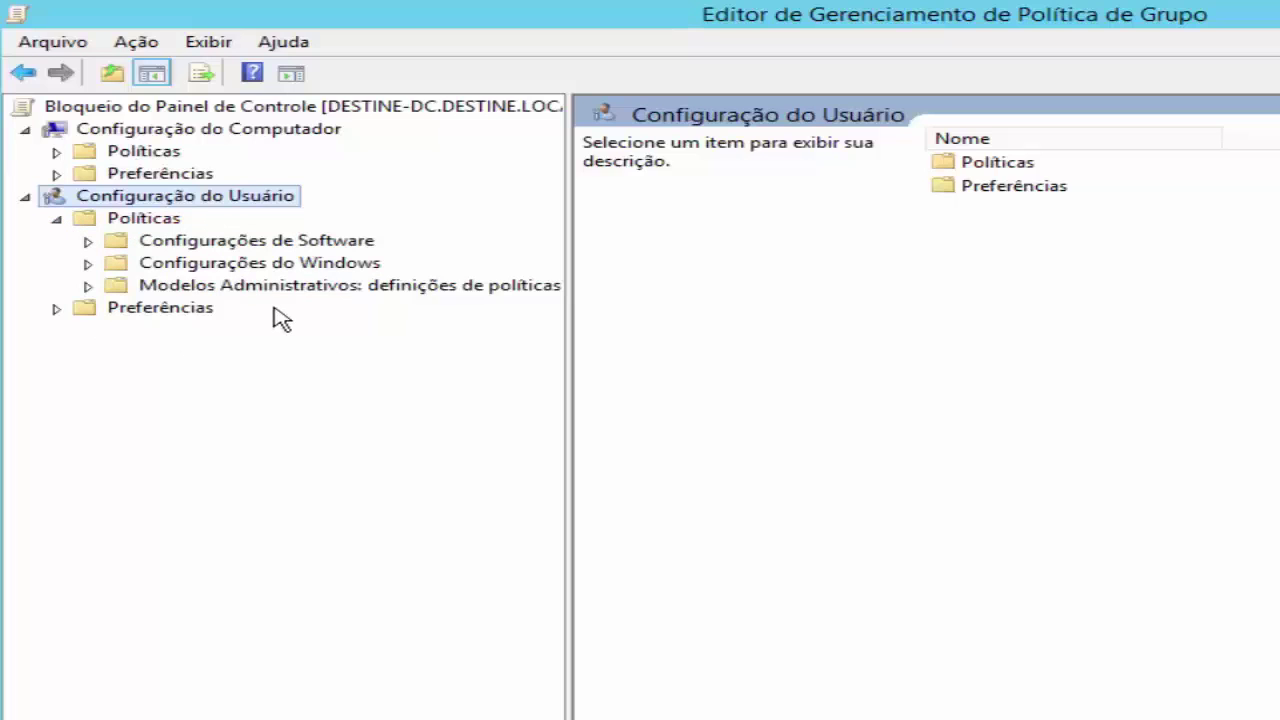
pyautogui.click(224, 285)
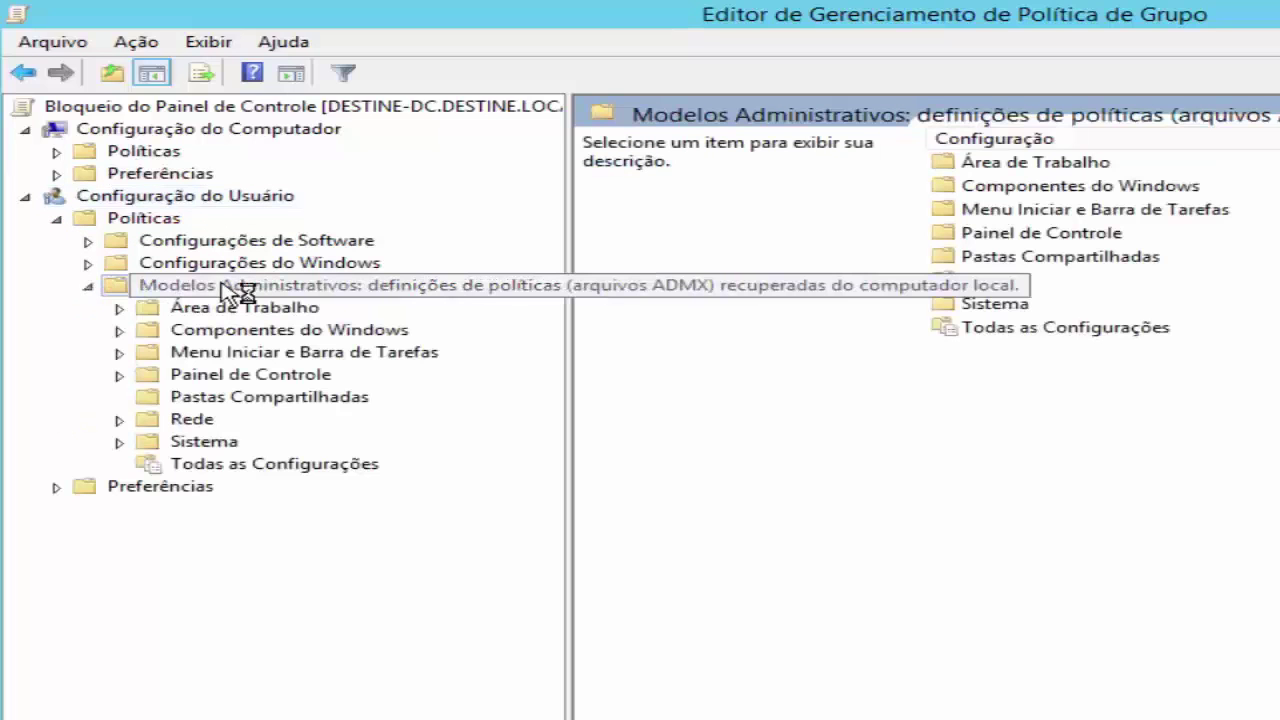
pyautogui.click(268, 378)
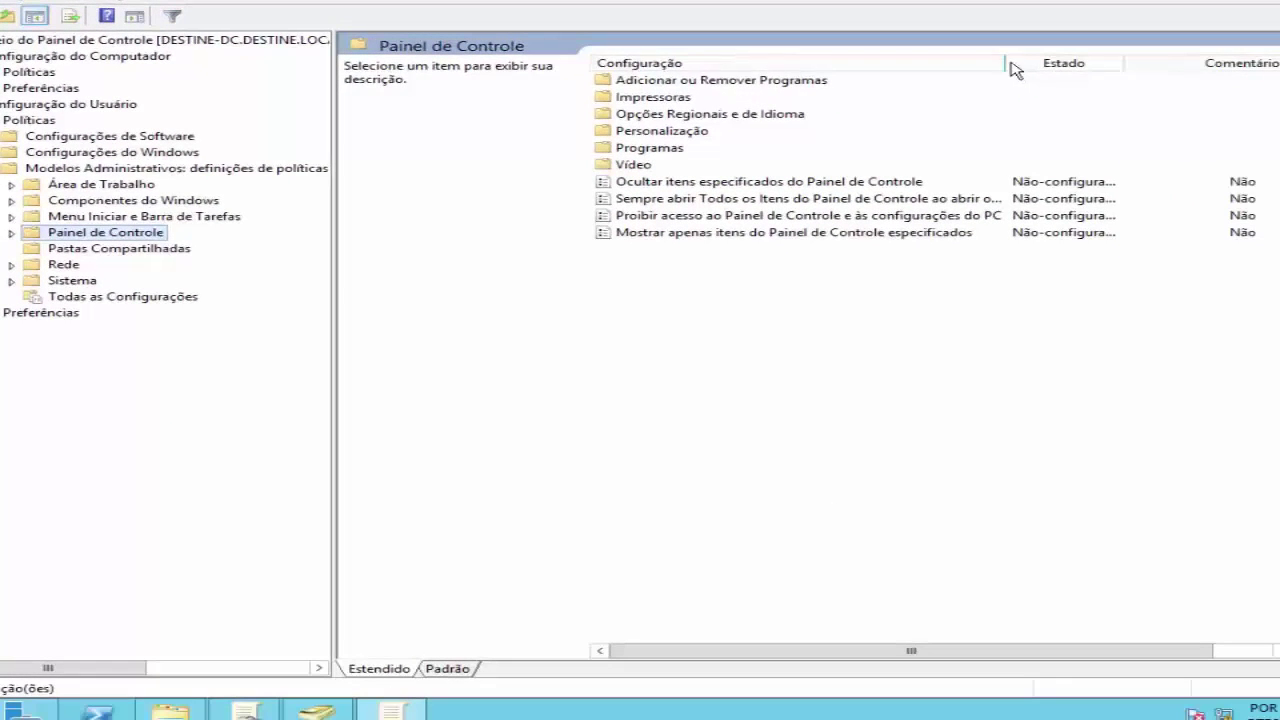
pyautogui.doubleClick(1009, 62)
# Review the four policy settings listed directly in the user's Painel de Controle folder and their descriptions.
pyautogui.click(798, 183)
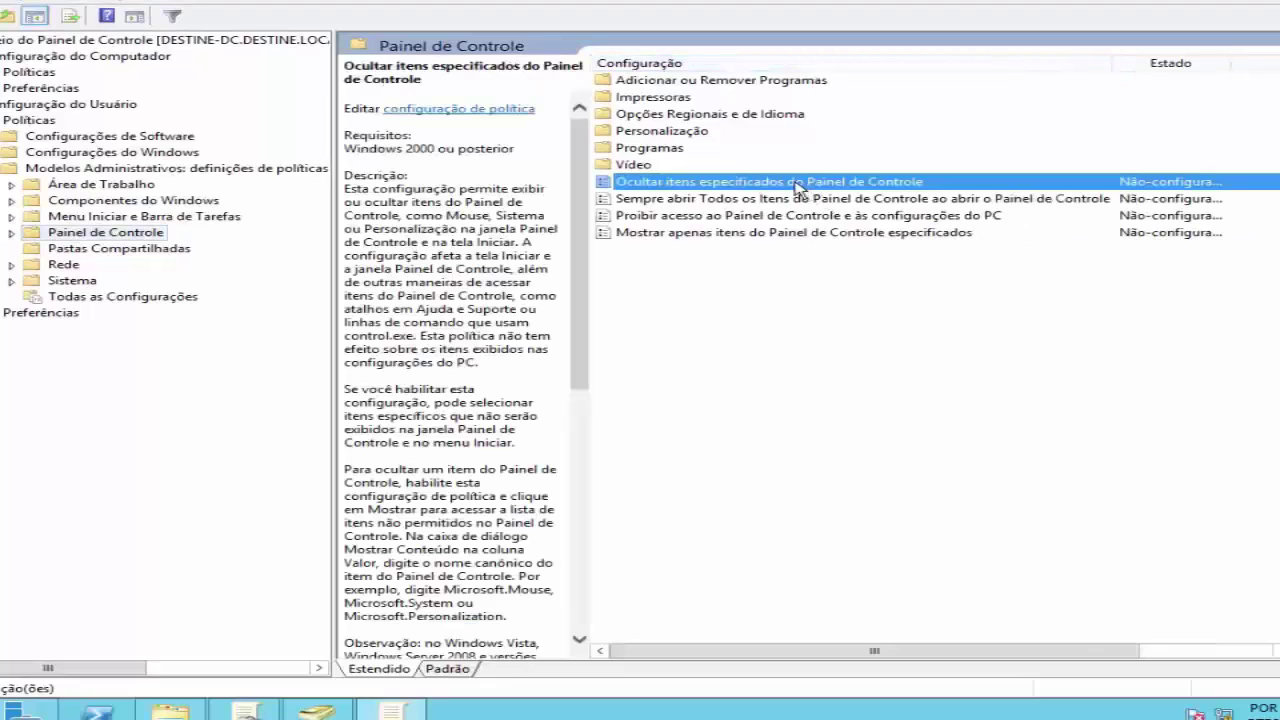
pyautogui.click(757, 200)
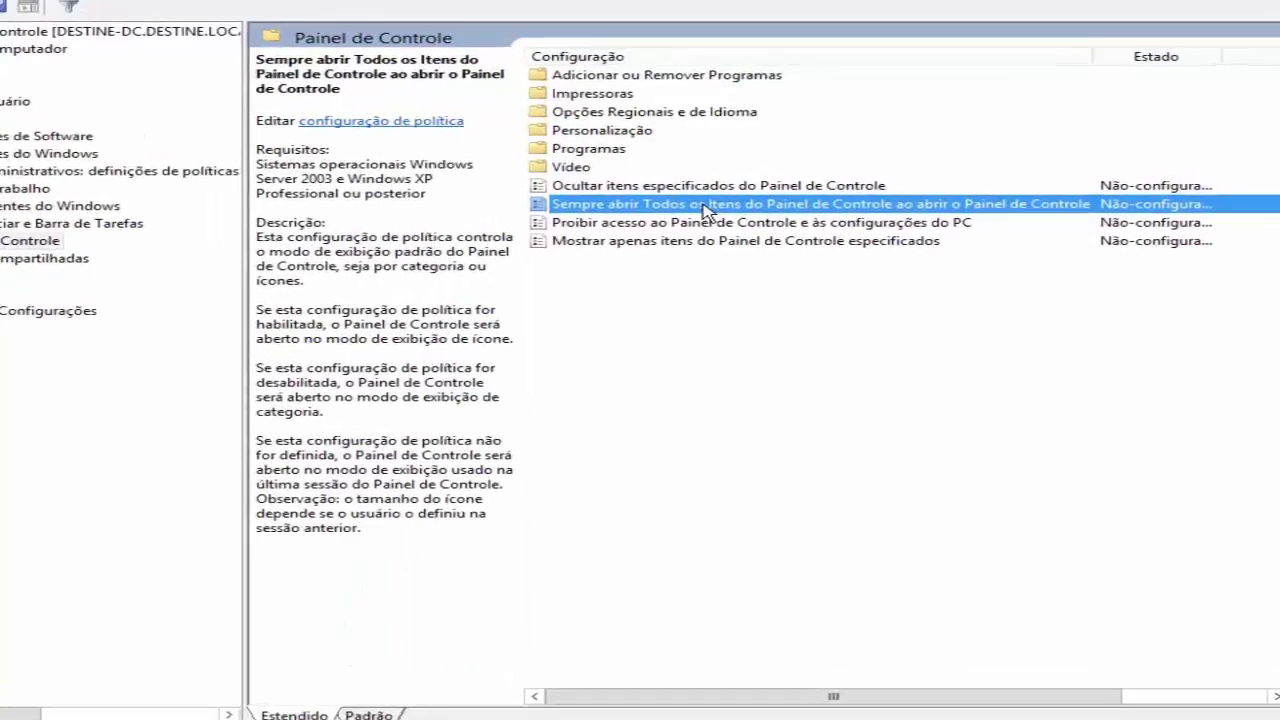
pyautogui.click(533, 245)
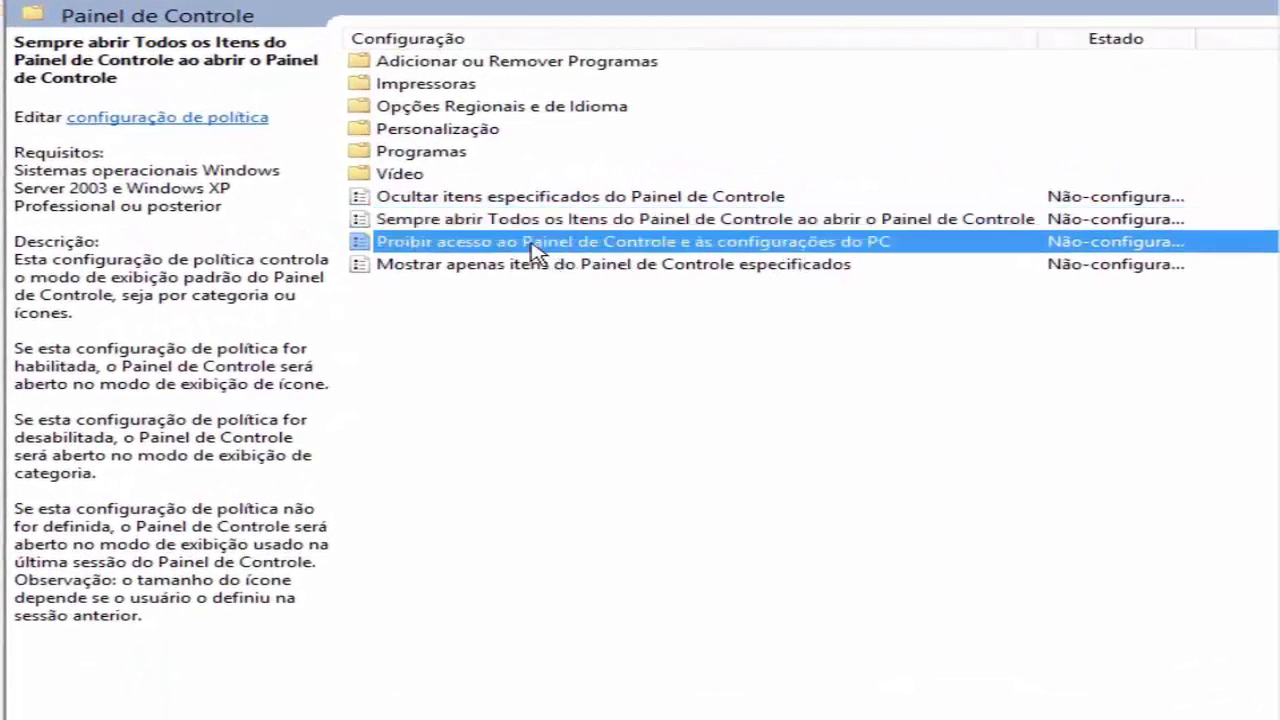
pyautogui.click(517, 266)
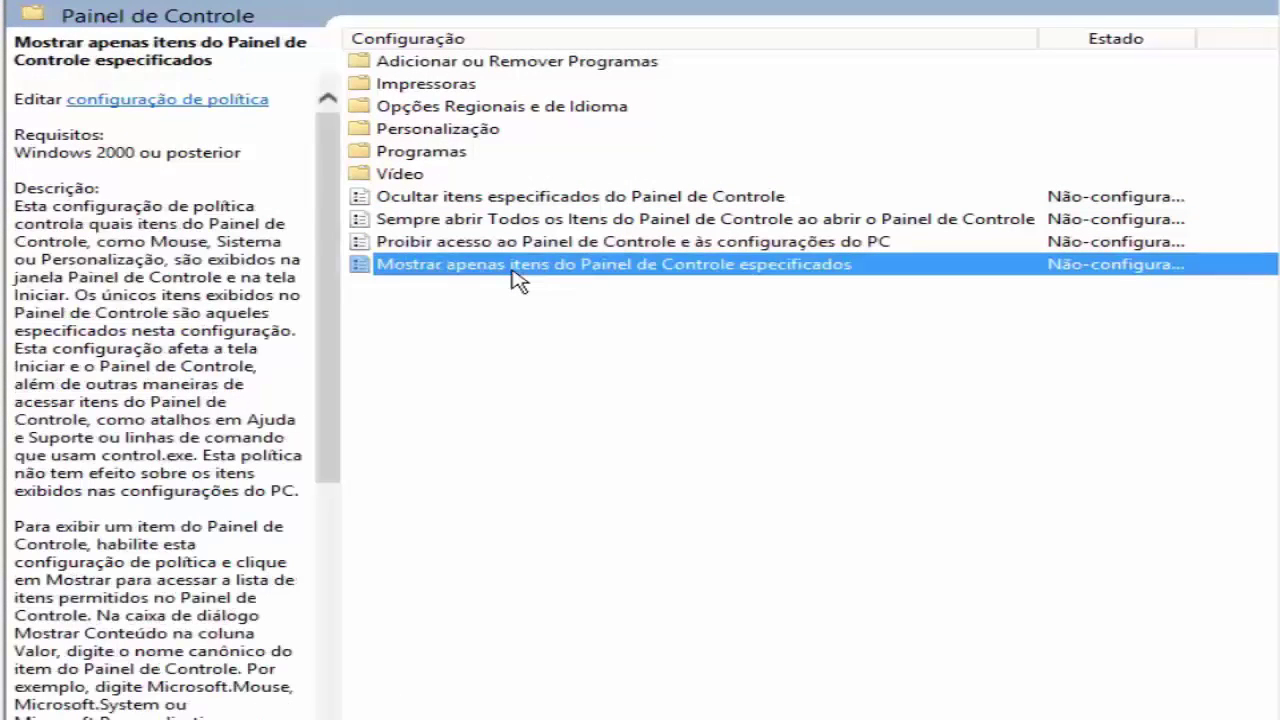
# Look through the settings in the Adicionar ou Remover Programas and Impressoras subfolders, returning to Painel de Controle.
pyautogui.doubleClick(492, 64)
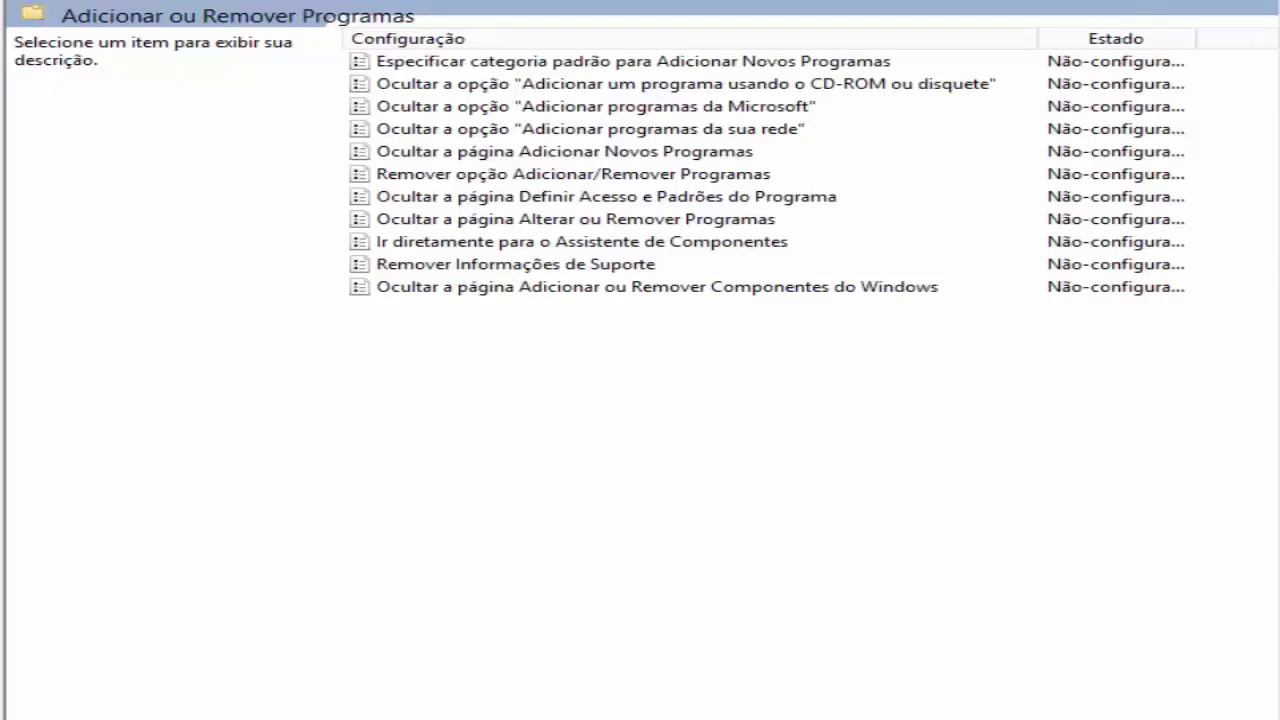
pyautogui.press('BackSpace')
pyautogui.doubleClick(430, 86)
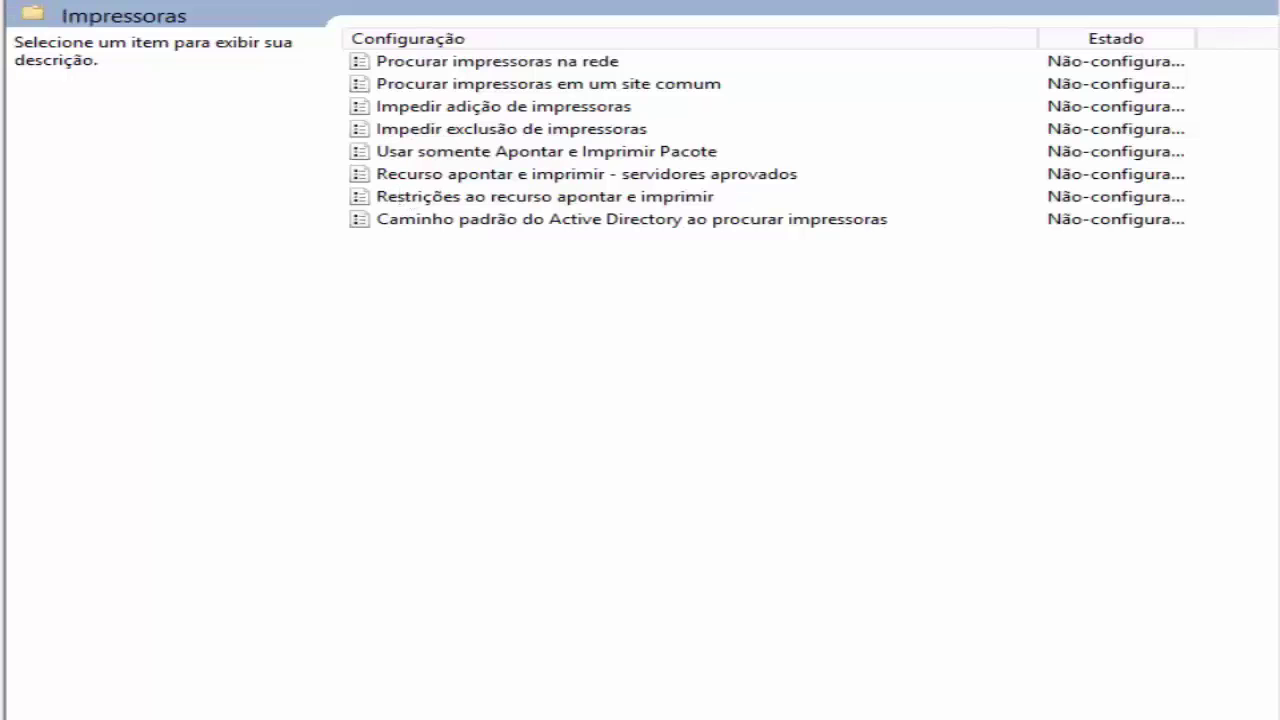
pyautogui.press('BackSpace')
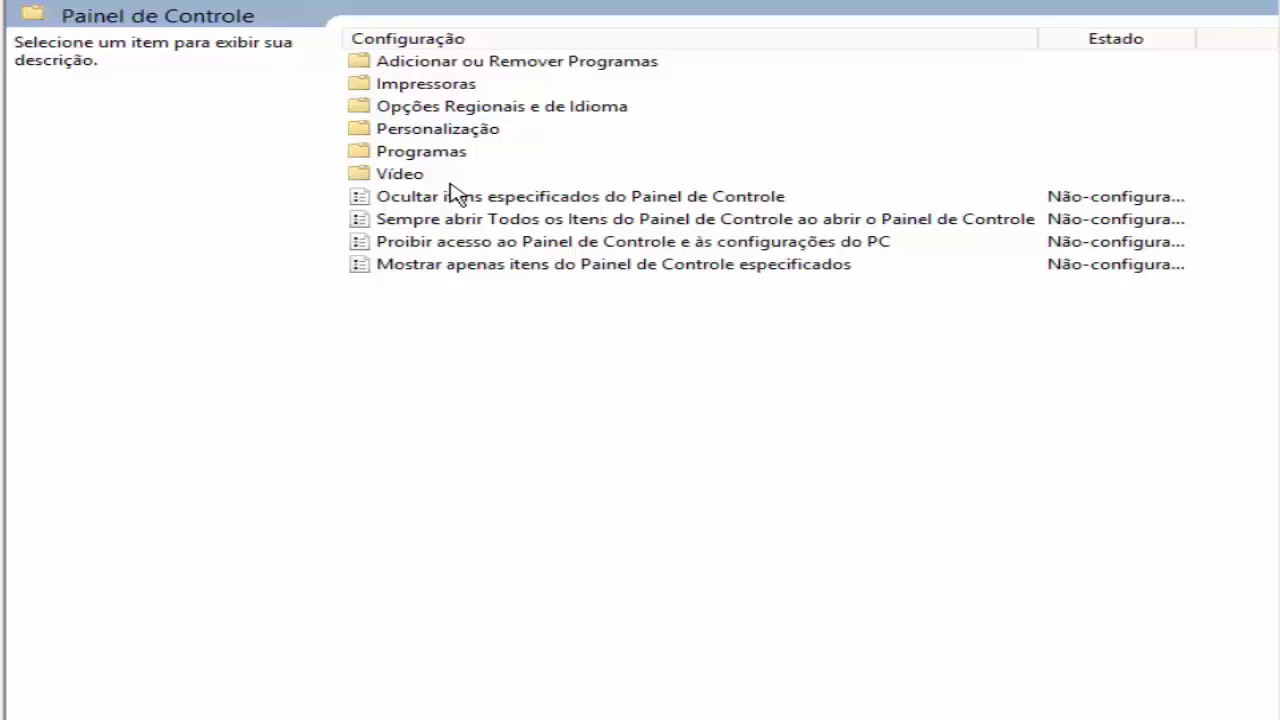
# Read the requirements and description of the Proibir acesso ao Painel de Controle e às configurações do PC setting.
pyautogui.click(432, 247)
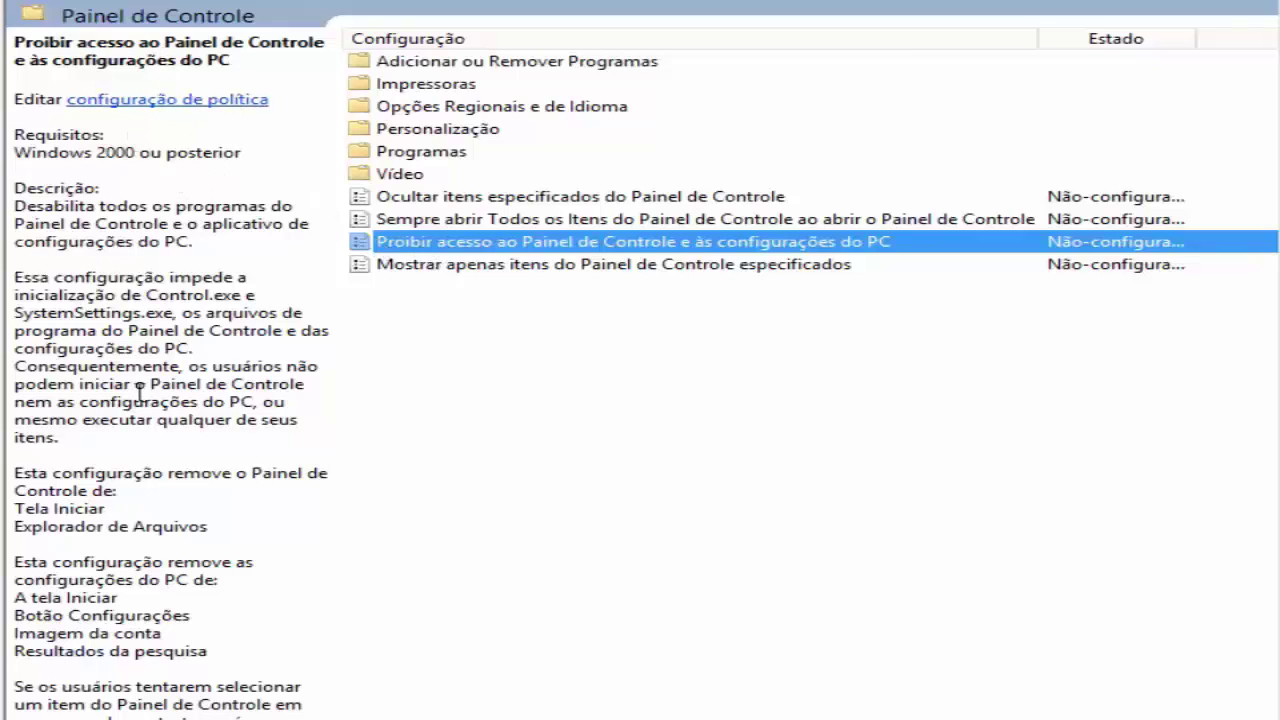
pyautogui.scroll(-5, 141, 368)
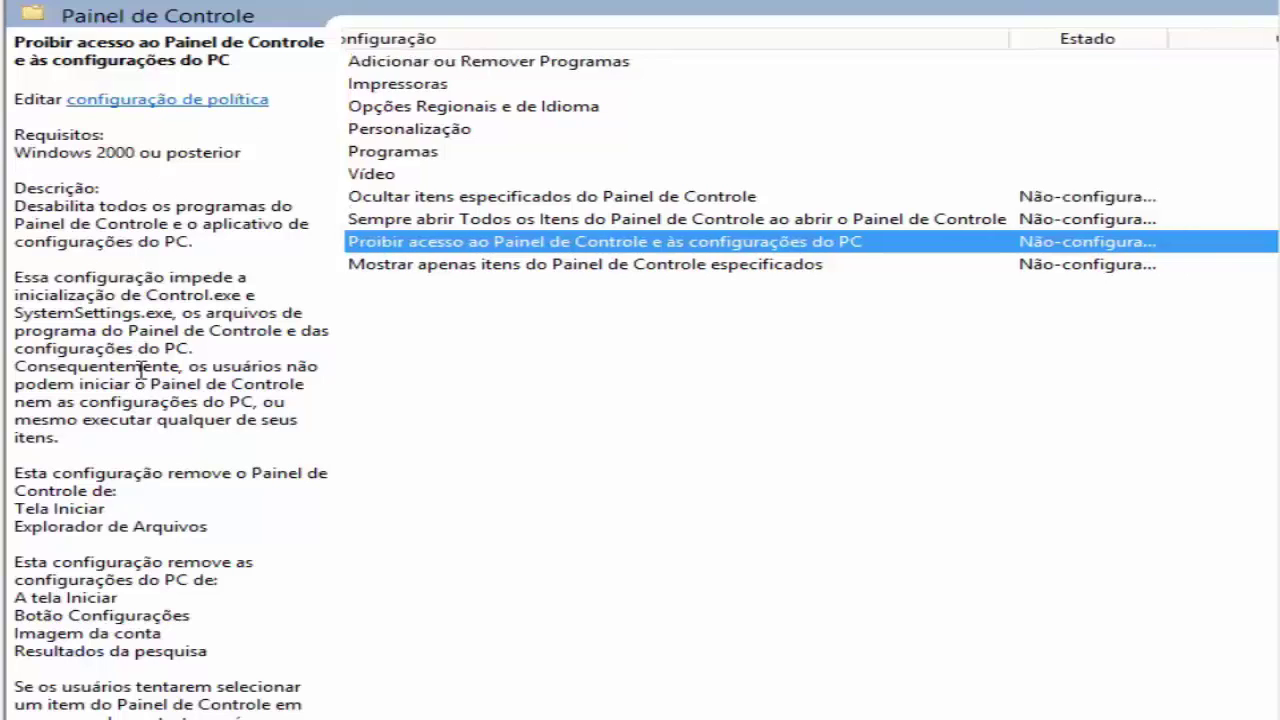
pyautogui.scroll(5, 141, 368)
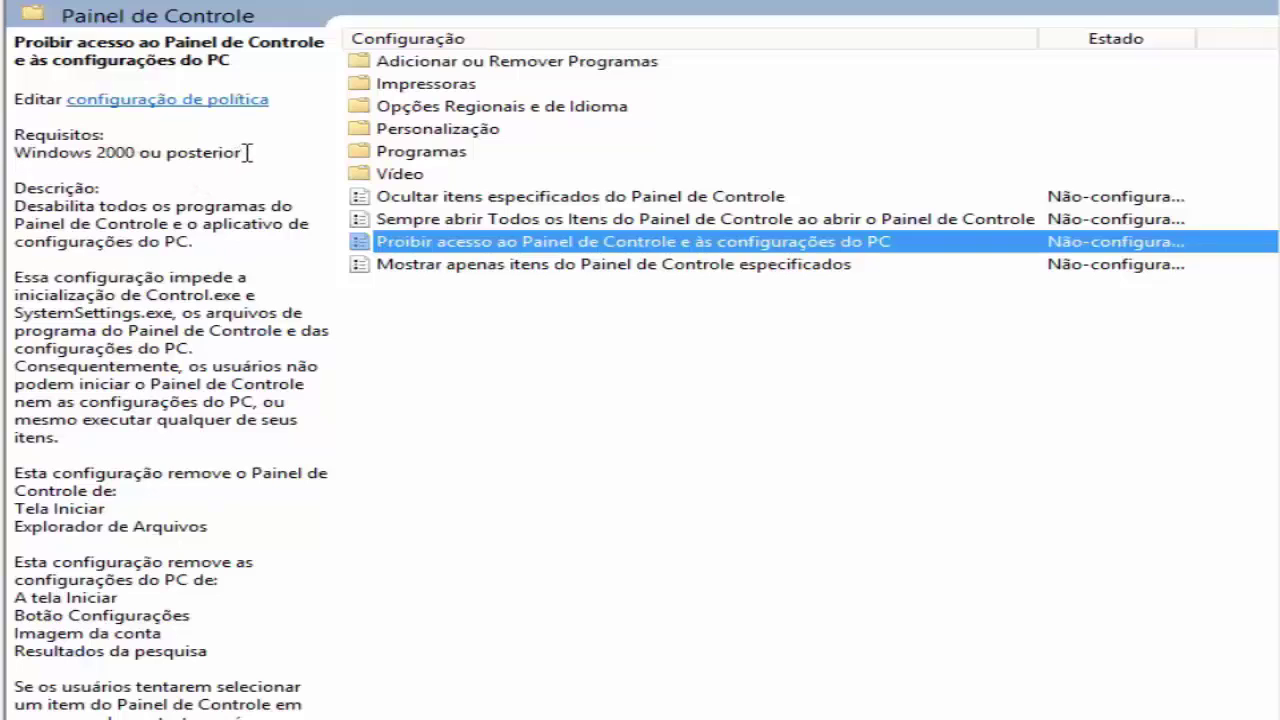
pyautogui.click(203, 150)
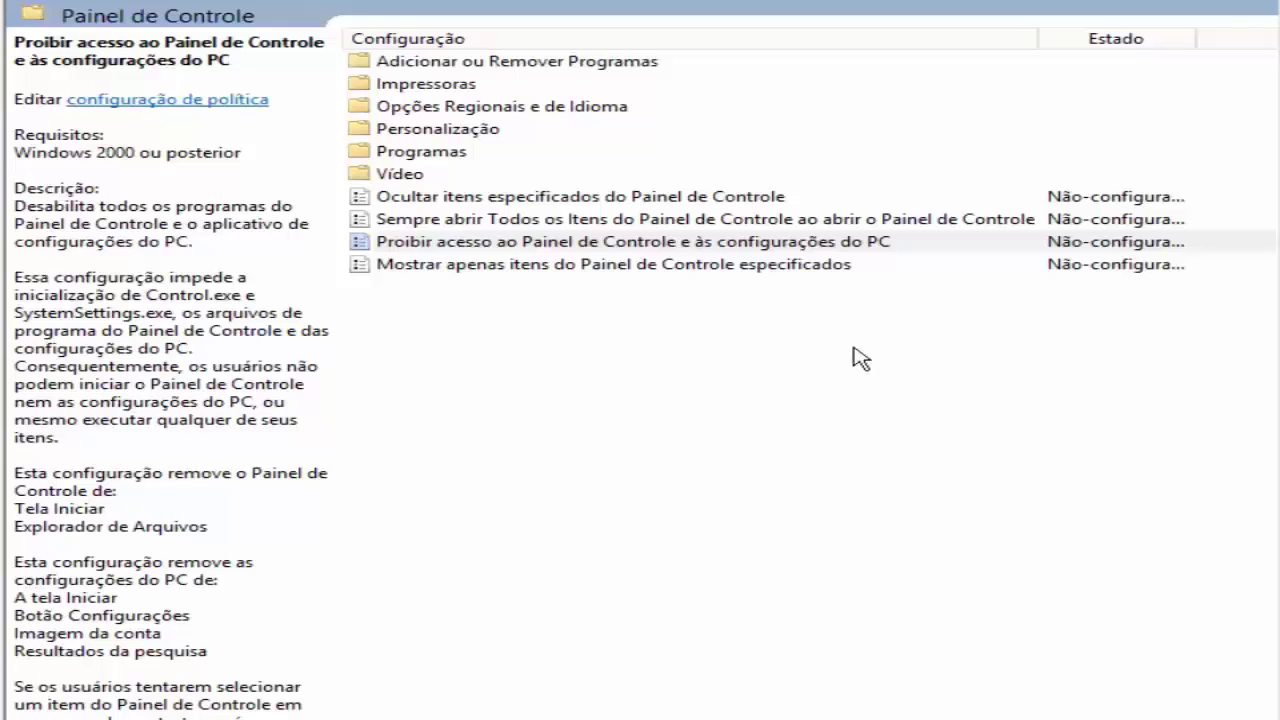
# Set the Proibir acesso ao Painel de Controle e às configurações do PC policy to Habilitado and save it.
pyautogui.click(469, 250)
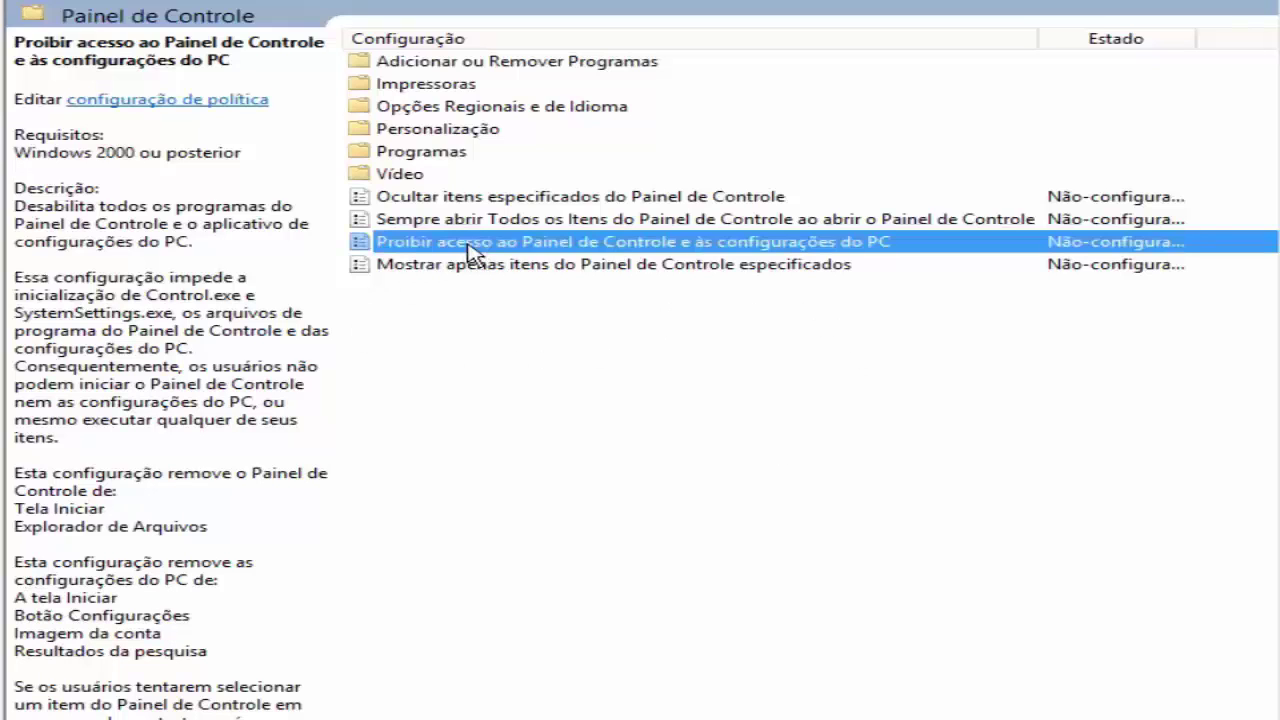
pyautogui.doubleClick(469, 250)
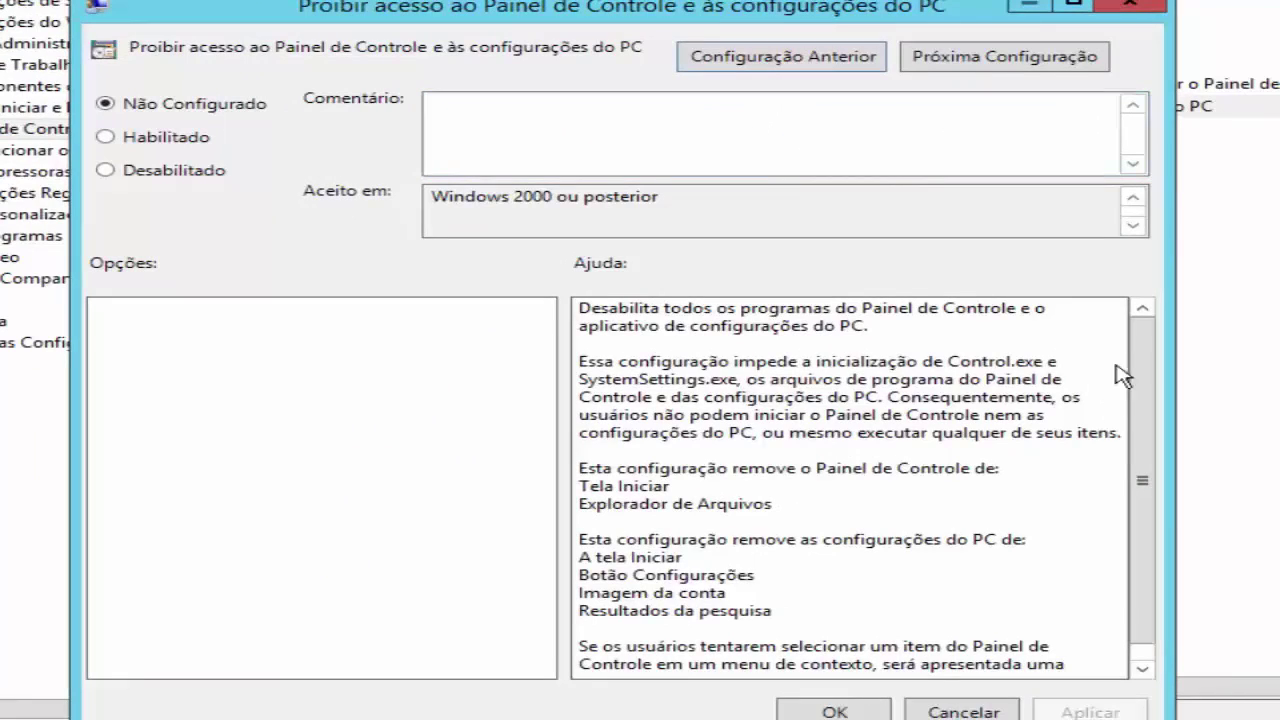
pyautogui.scroll(-1, 1150, 395)
pyautogui.scroll(1, 1155, 372)
pyautogui.click(176, 137)
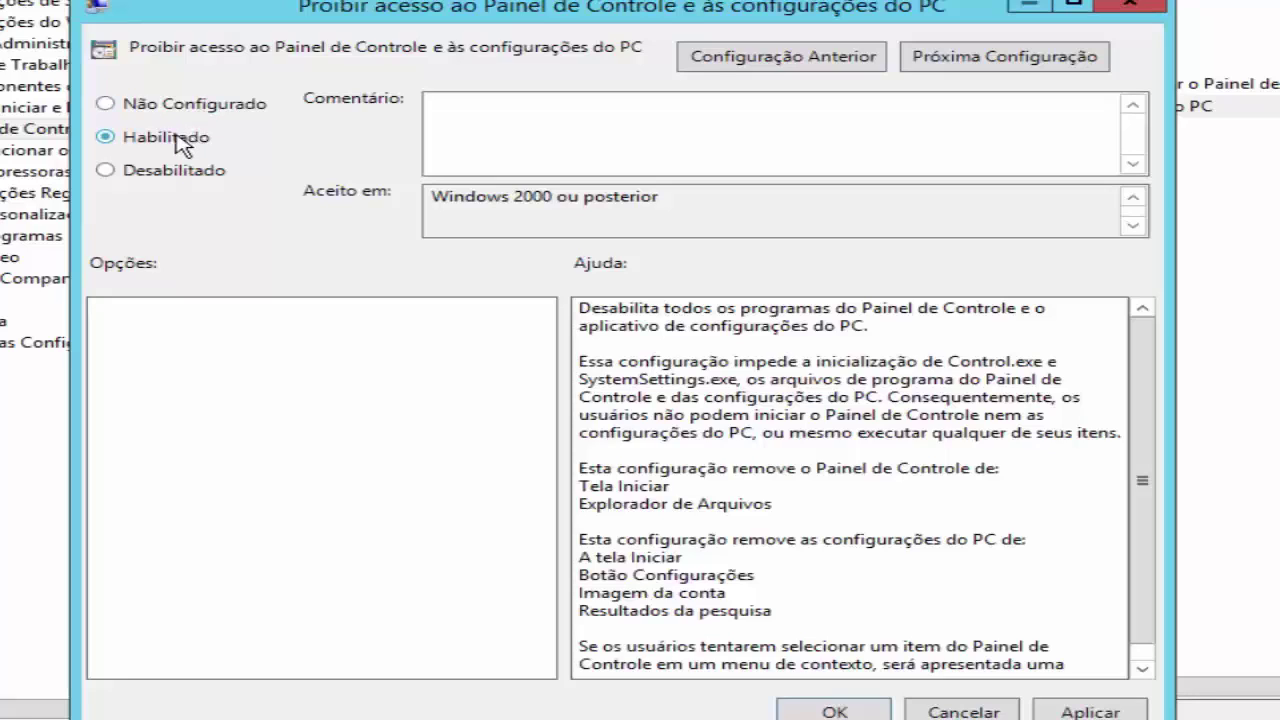
pyautogui.click(178, 171)
pyautogui.click(162, 143)
pyautogui.click(165, 101)
pyautogui.click(150, 147)
pyautogui.click(825, 710)
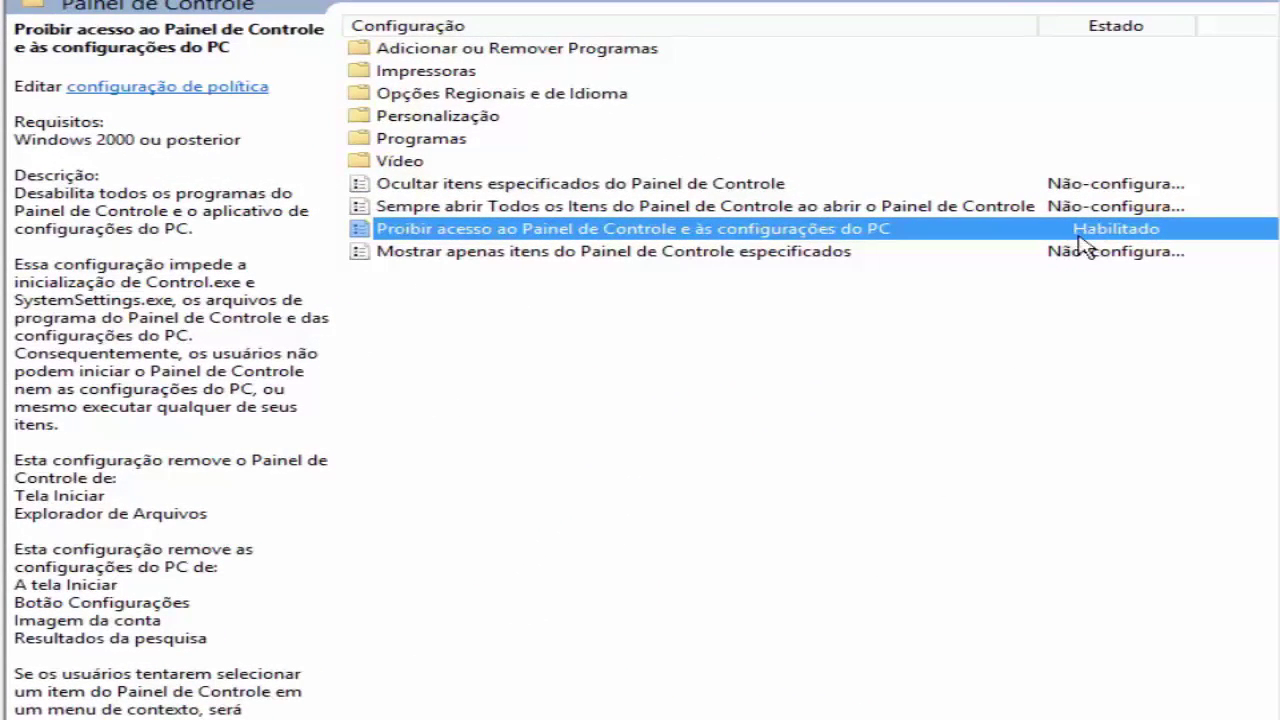
# Add the comment "politica para usuários" to the enabled Proibir acesso ao Painel de Controle e às configurações do PC policy and save it.
pyautogui.hscroll(5, 790, 140)
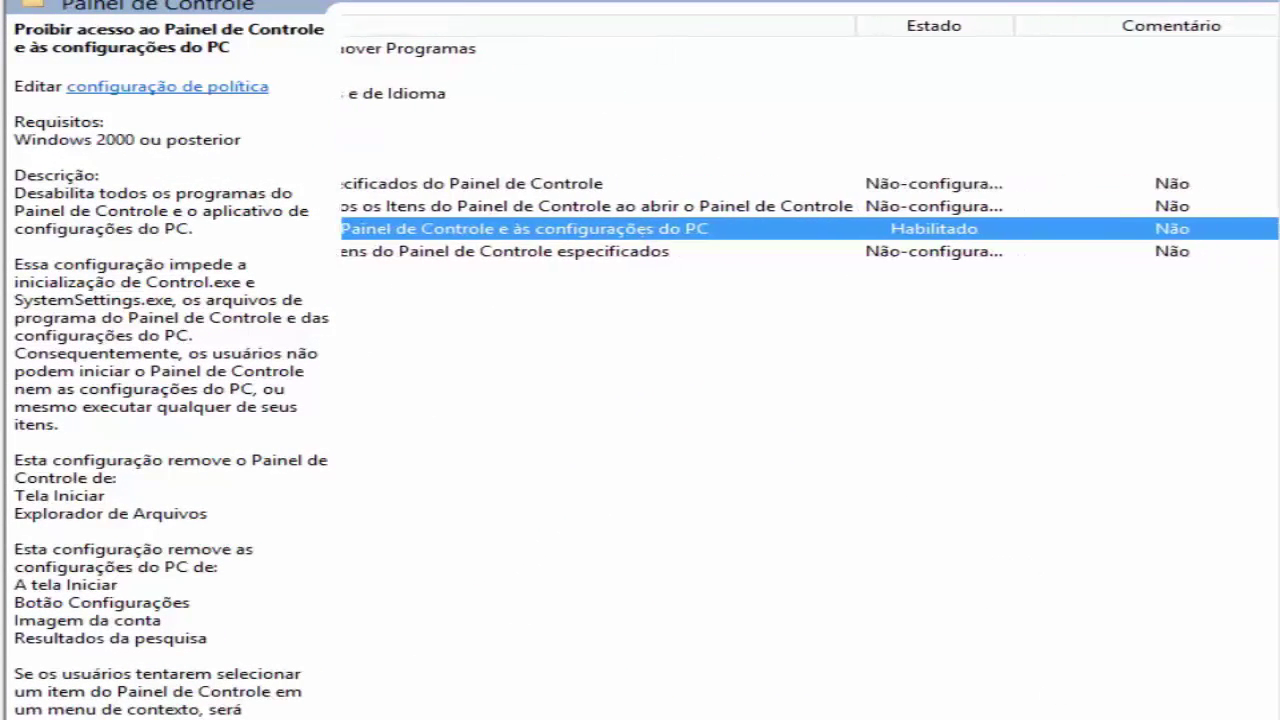
pyautogui.hscroll(-5, 706, 290)
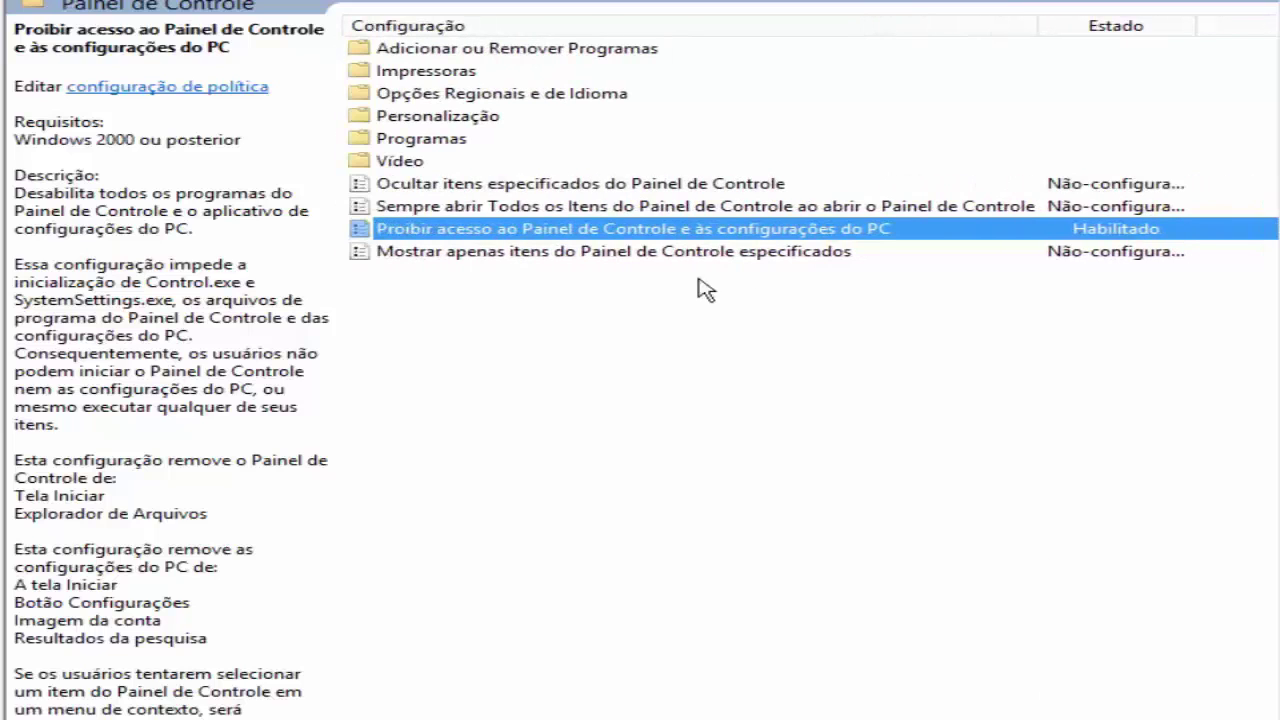
pyautogui.doubleClick(652, 232)
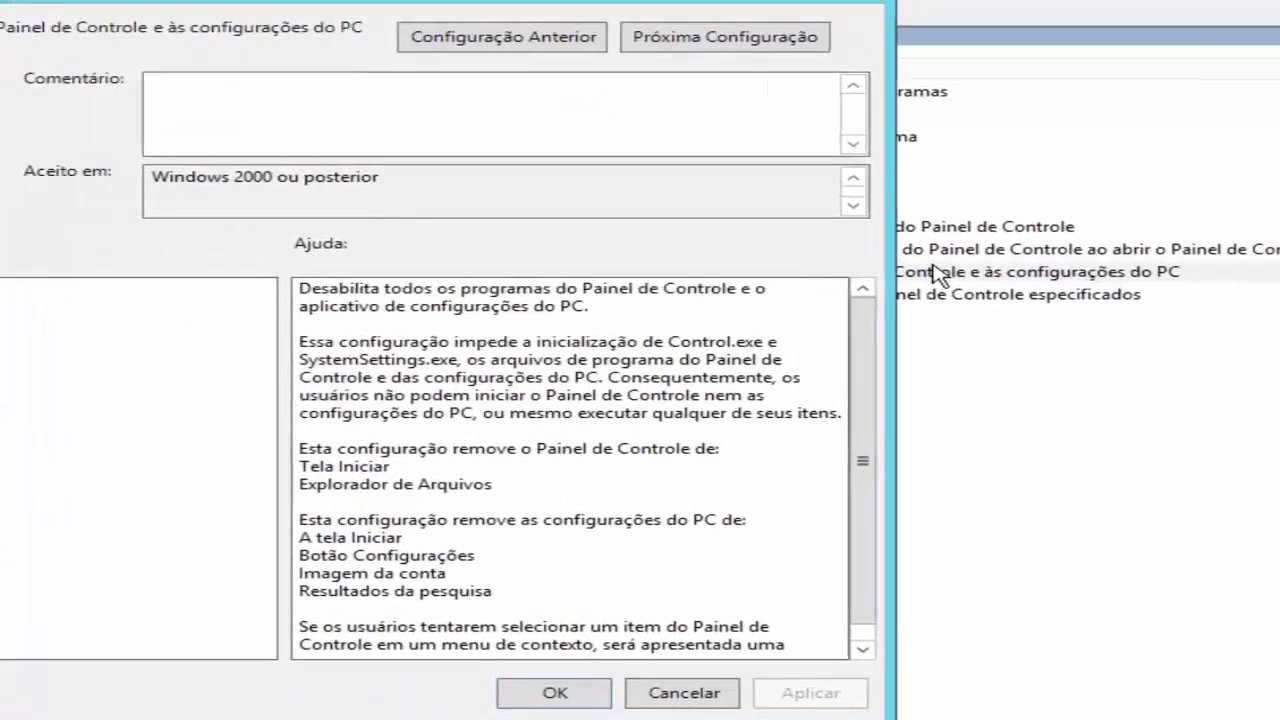
pyautogui.click(184, 90)
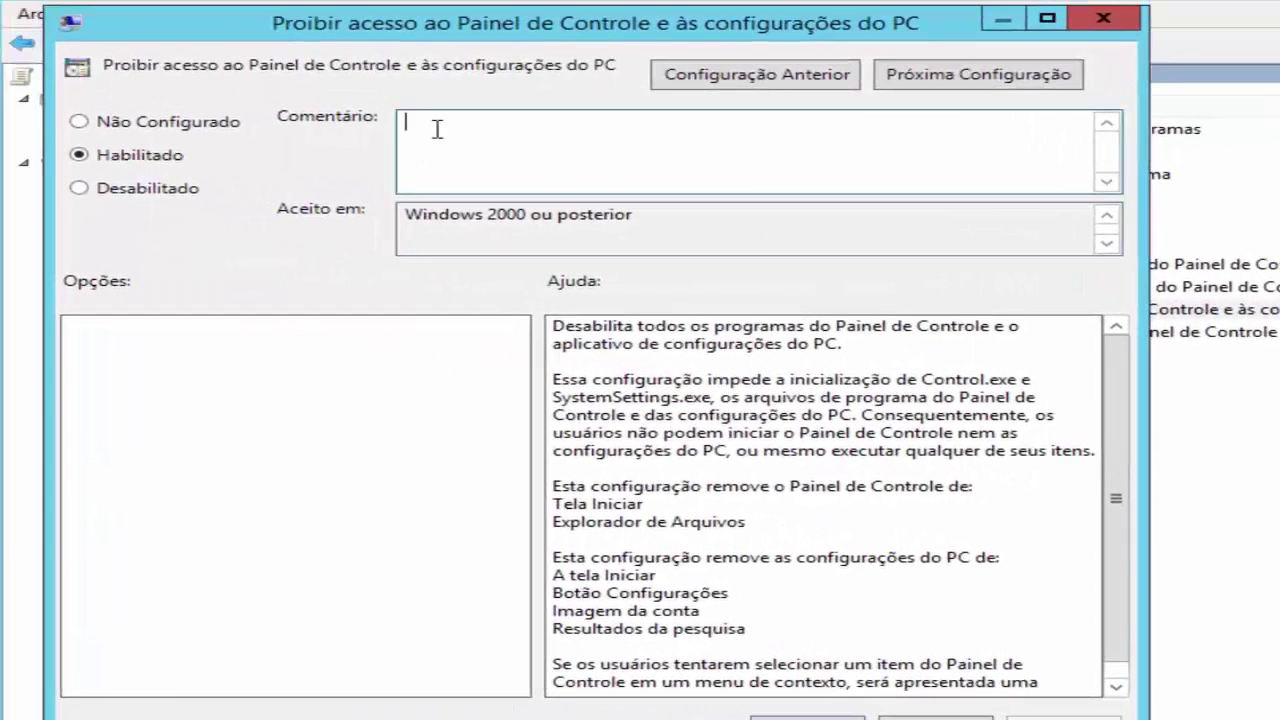
pyautogui.write('poli')
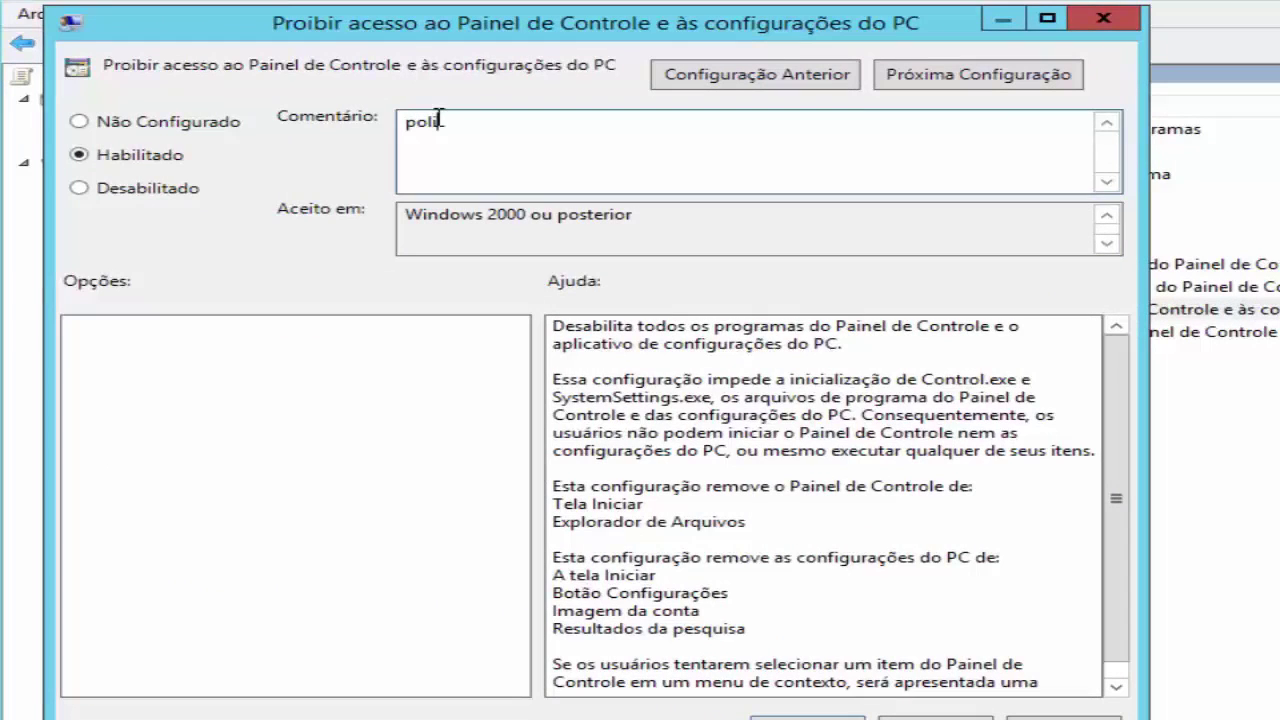
pyautogui.write('ticas')
pyautogui.press('BackSpace')
pyautogui.write('para usuários')
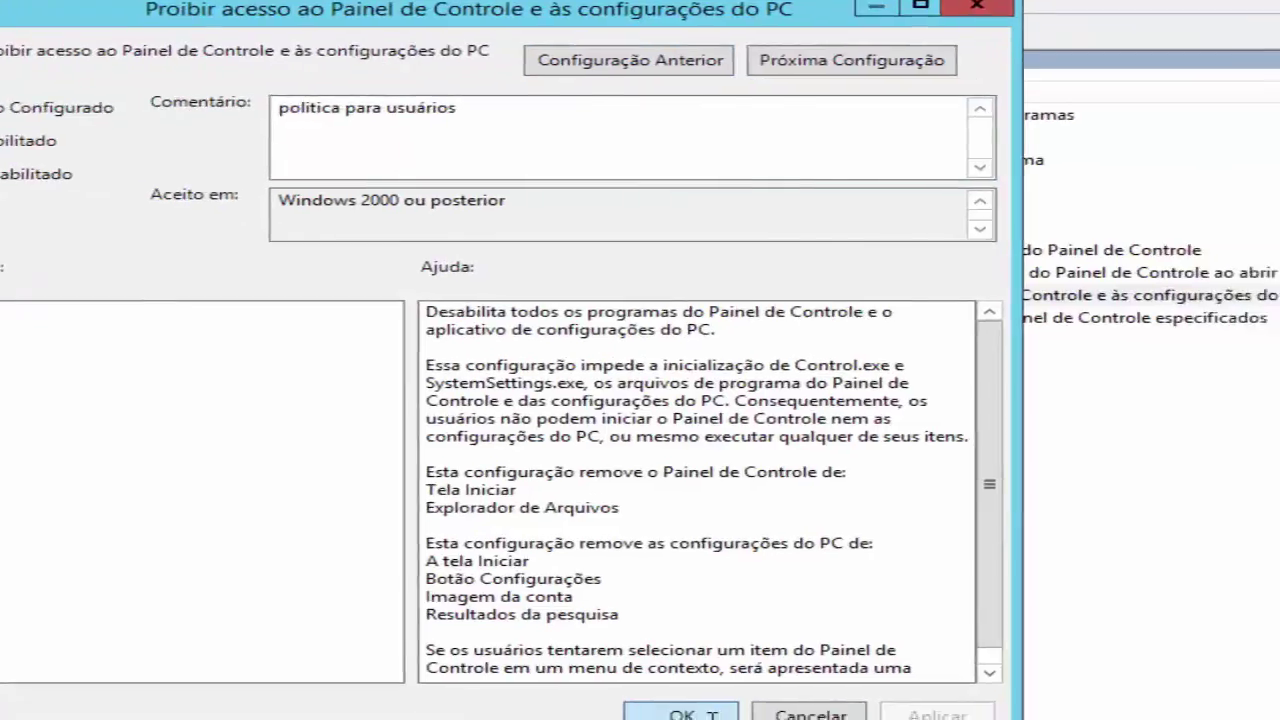
pyautogui.click(807, 717)
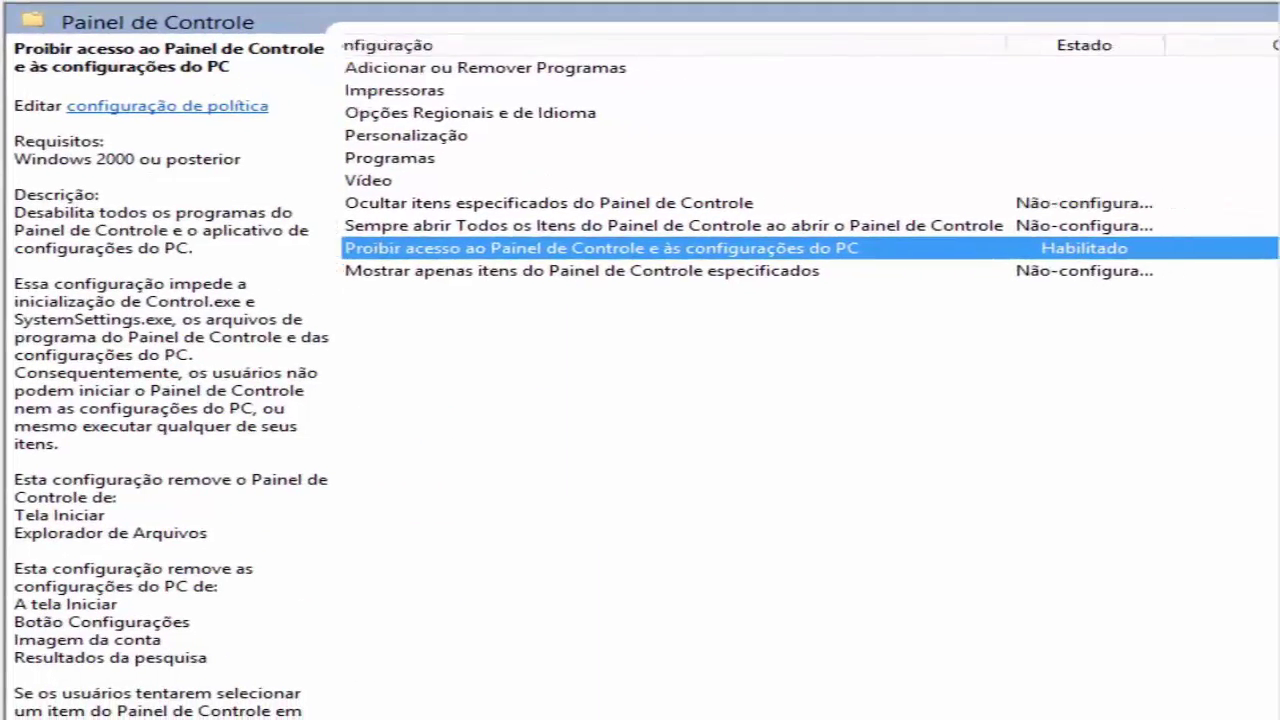
# Check the comment status of the Proibir acesso ao Painel de Controle policy and reopen it to view the stored comment.
pyautogui.hscroll(3, 809, 380)
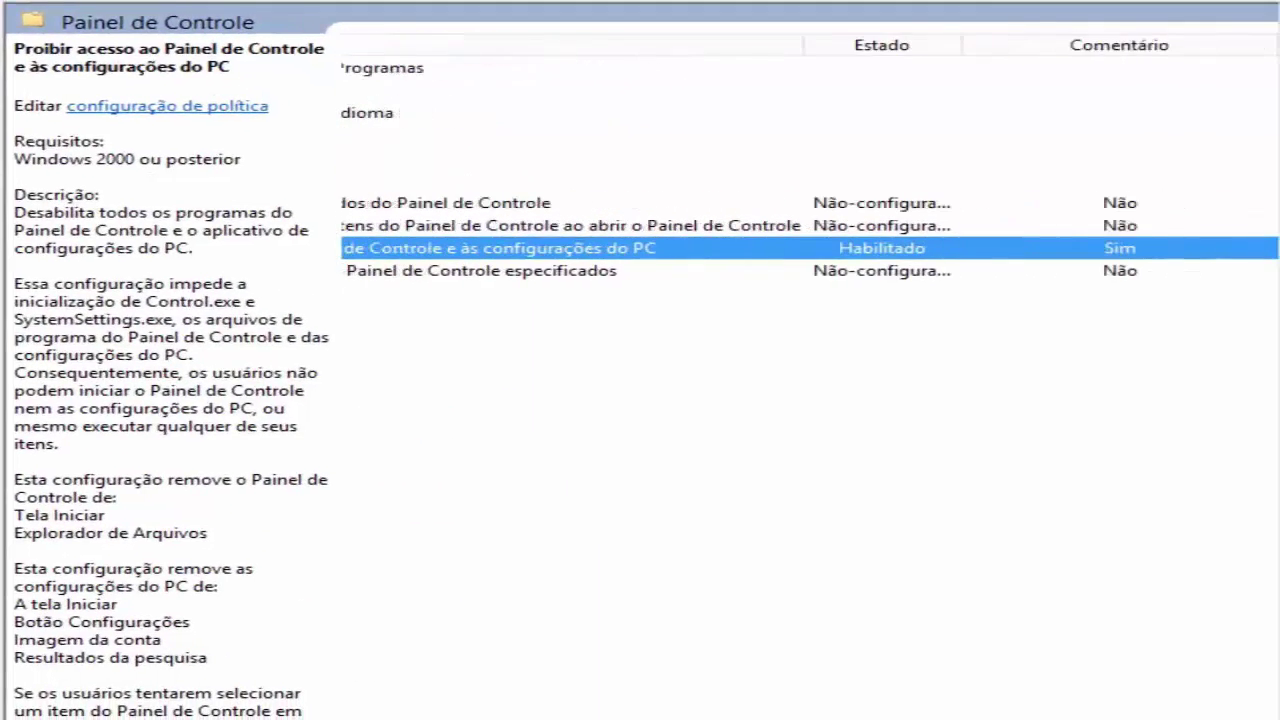
pyautogui.doubleClick(893, 252)
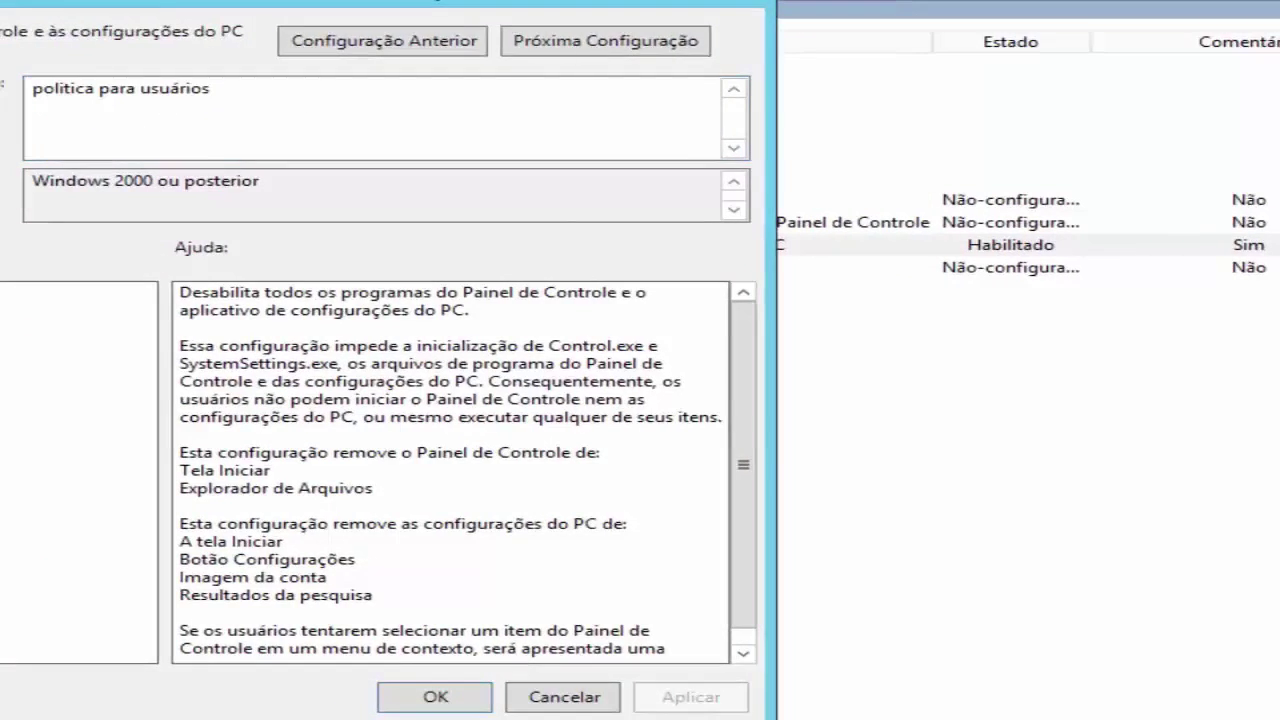
pyautogui.click(495, 698)
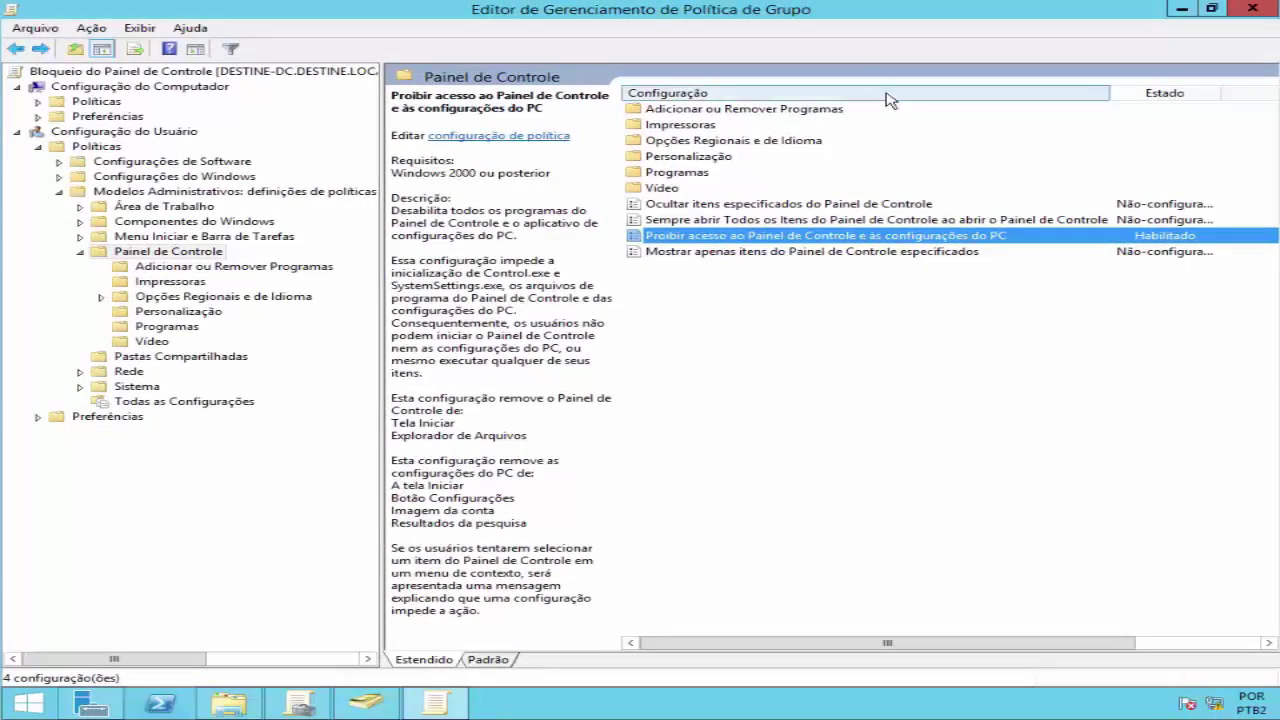
# Close the policy editor and return to the Objetos de Política de Grupo list of Destine.local.
pyautogui.click(50, 31)
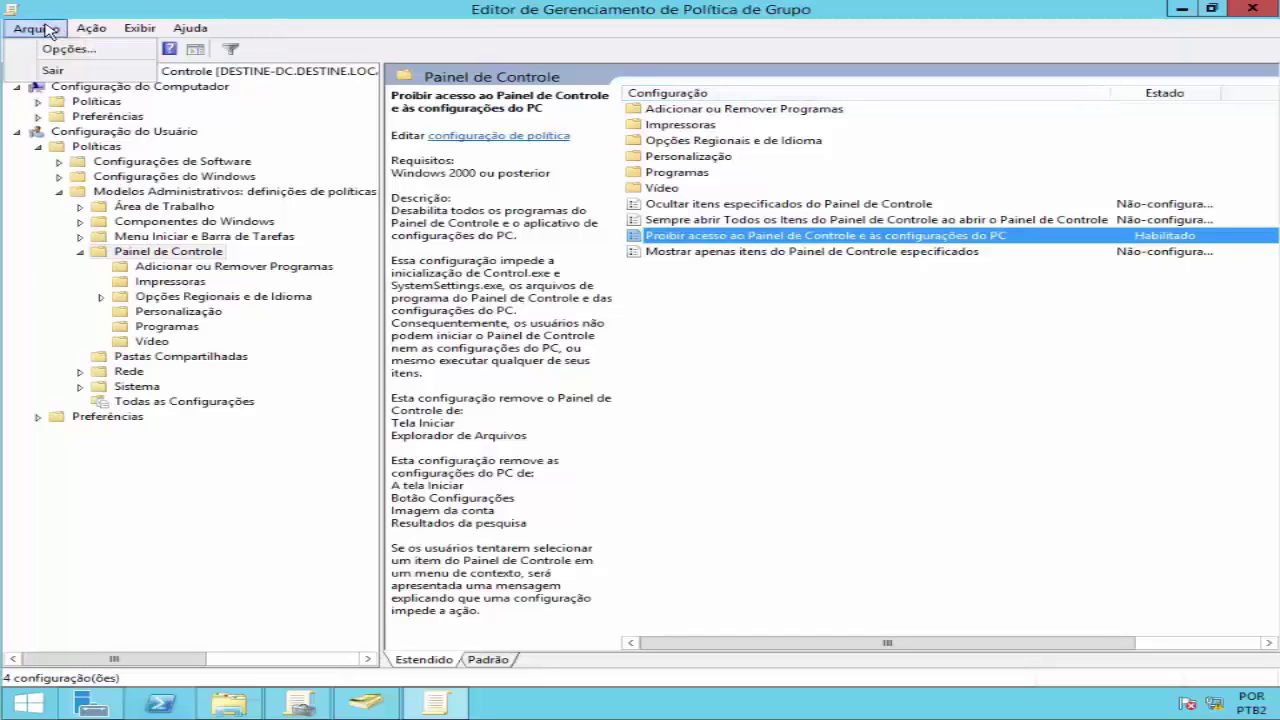
pyautogui.click(1090, 361)
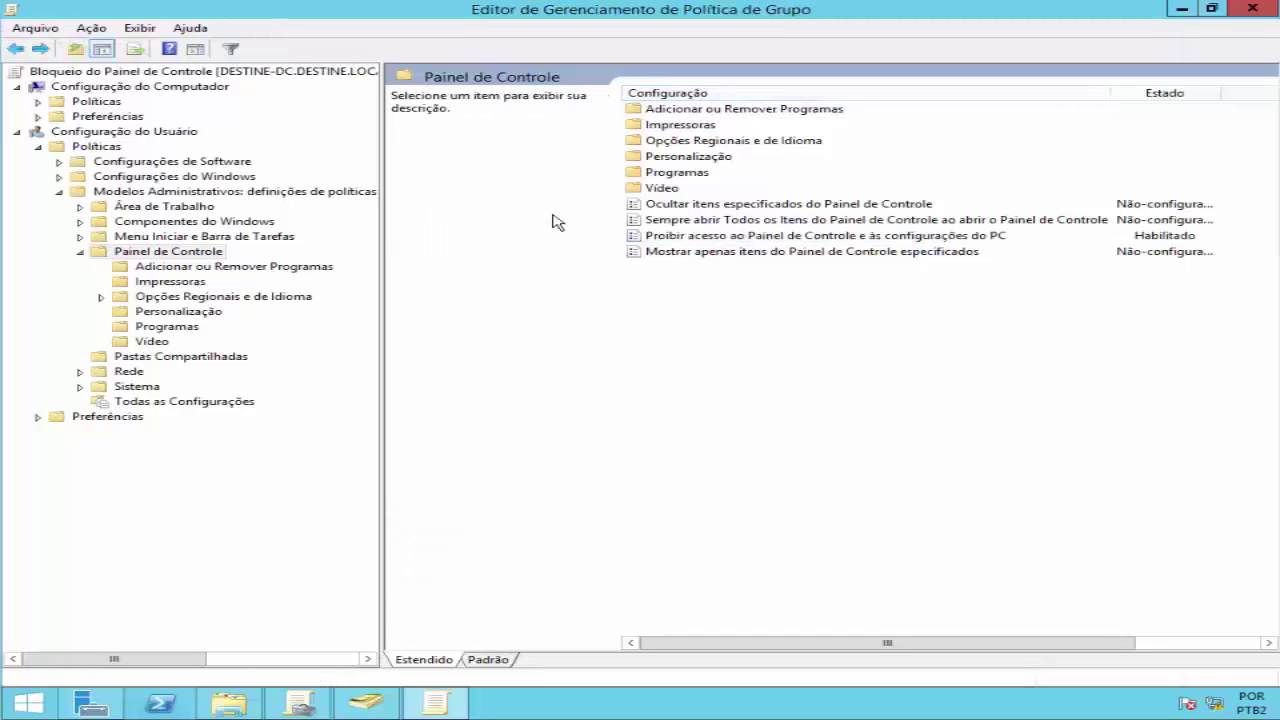
pyautogui.click(1251, 10)
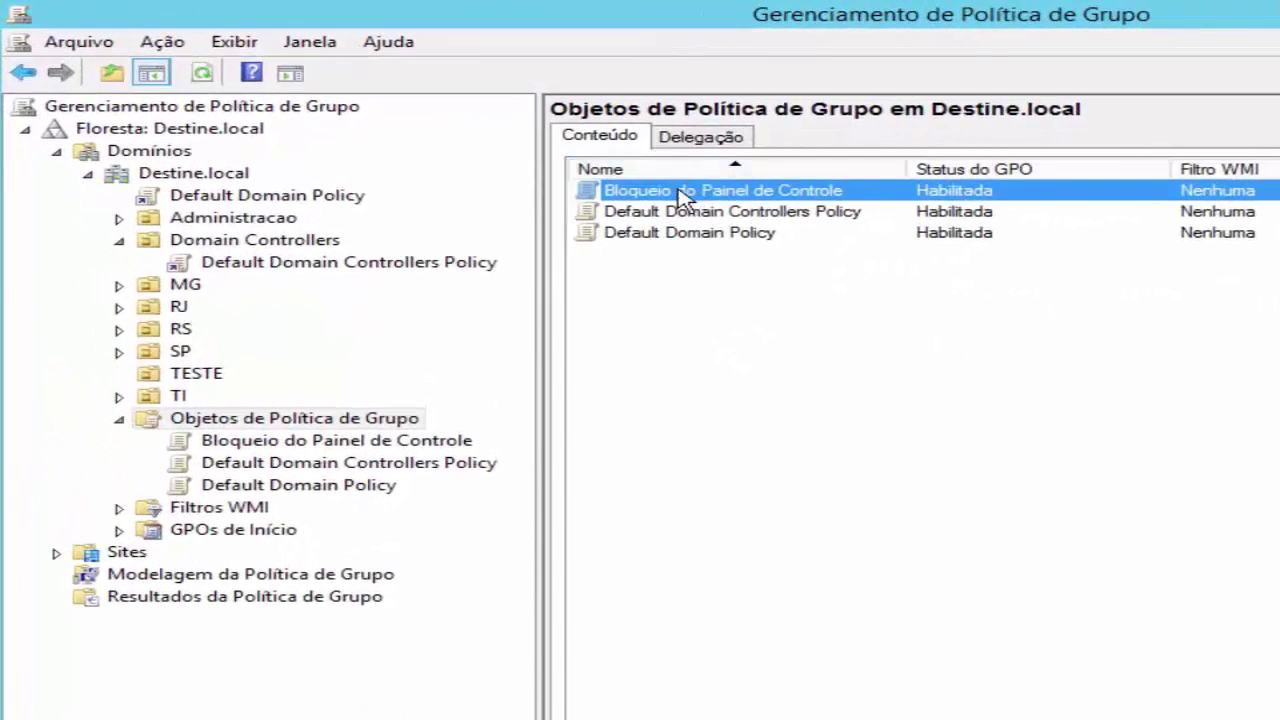
# Review the configured settings of the Bloqueio do Painel de Controle GPO, including its scope, links and security filtering.
pyautogui.doubleClick(680, 193)
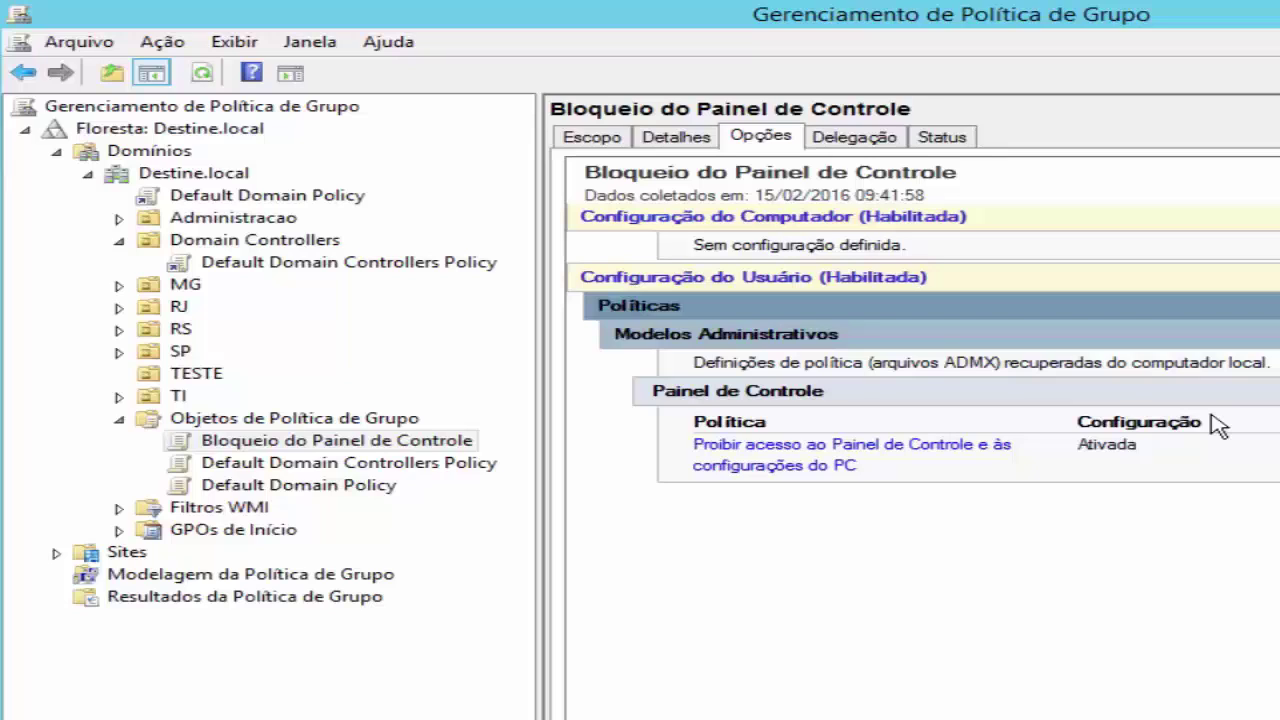
pyautogui.click(292, 452)
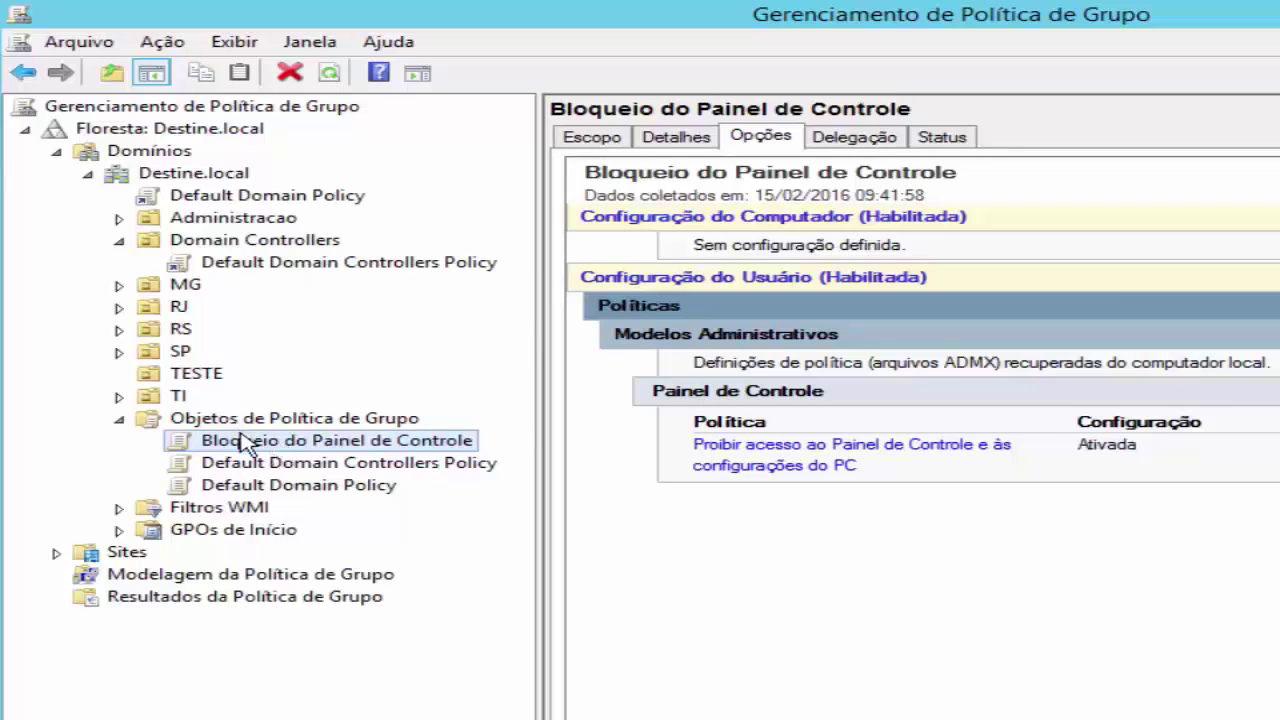
pyautogui.click(600, 140)
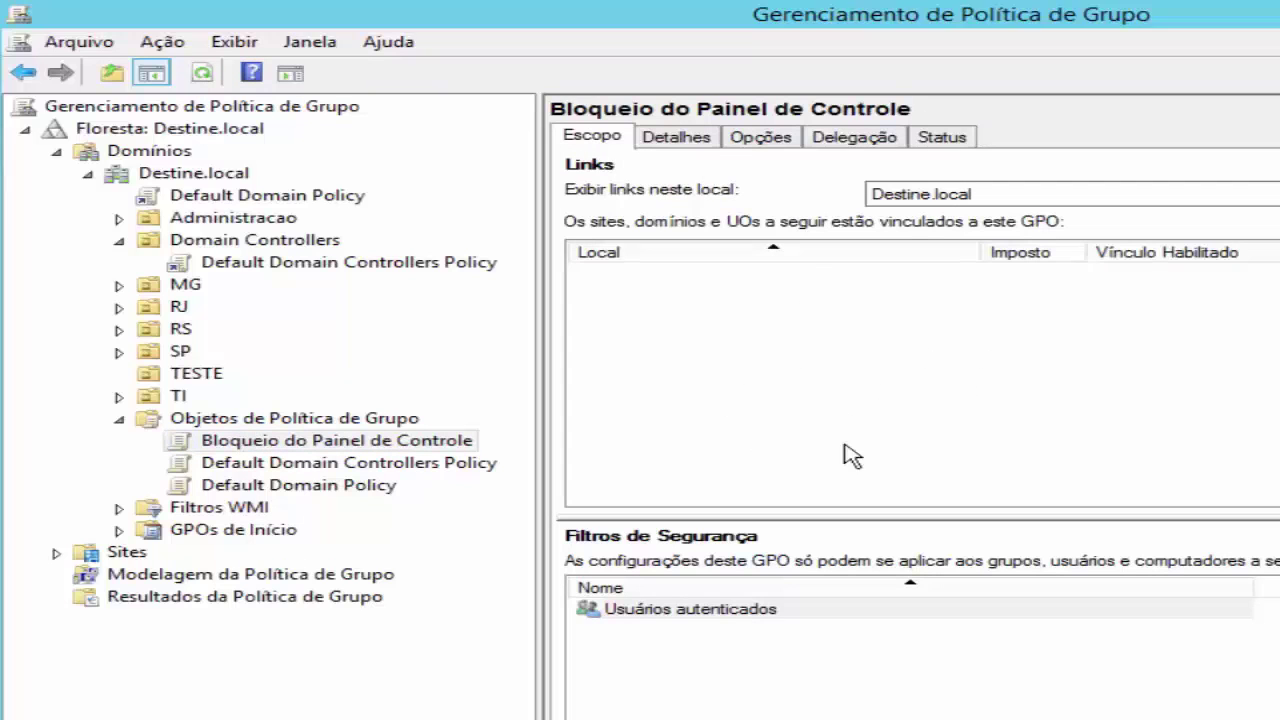
pyautogui.click(731, 612)
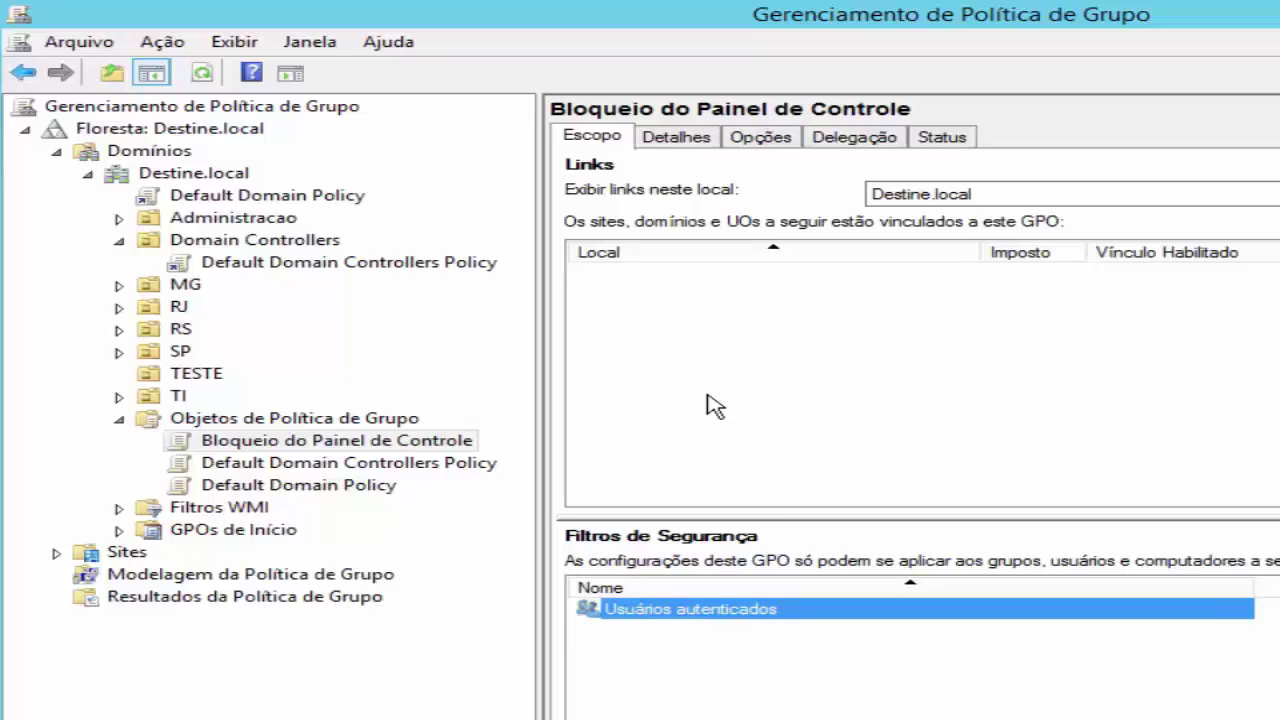
pyautogui.click(349, 443)
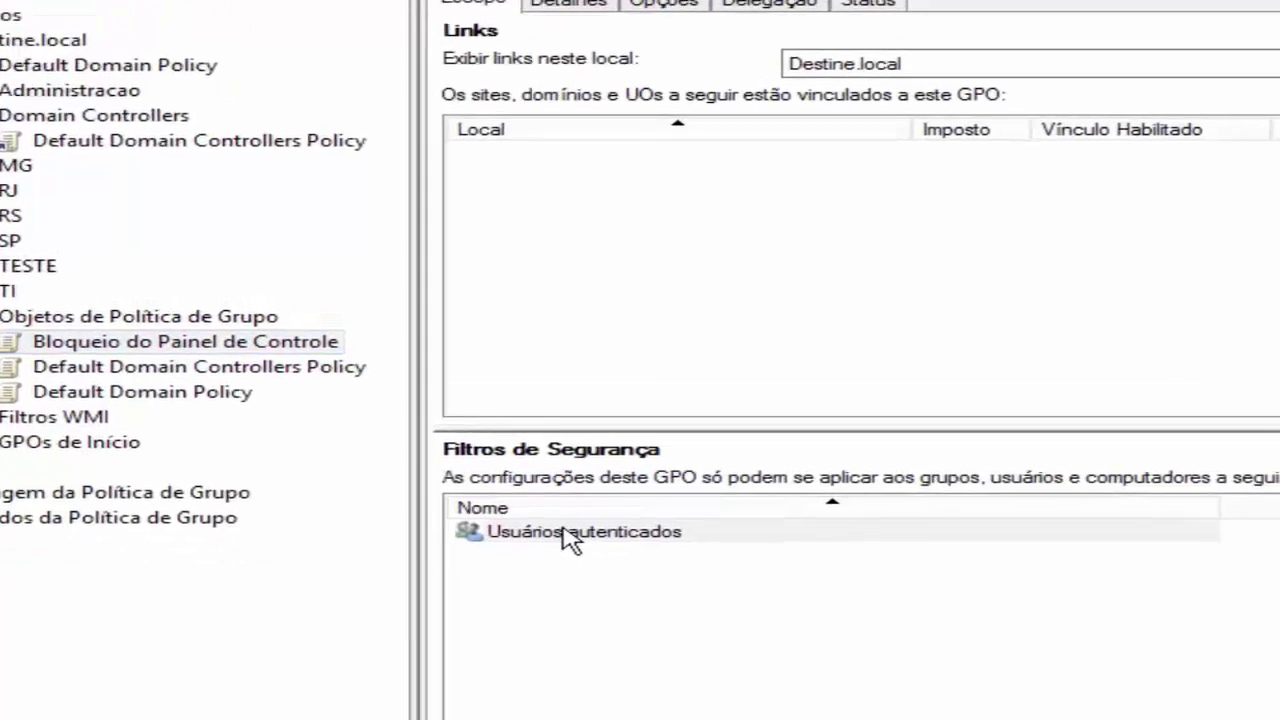
# Remove Usuários autenticados from the security filtering of the Bloqueio do Painel de Controle GPO.
pyautogui.click(566, 534)
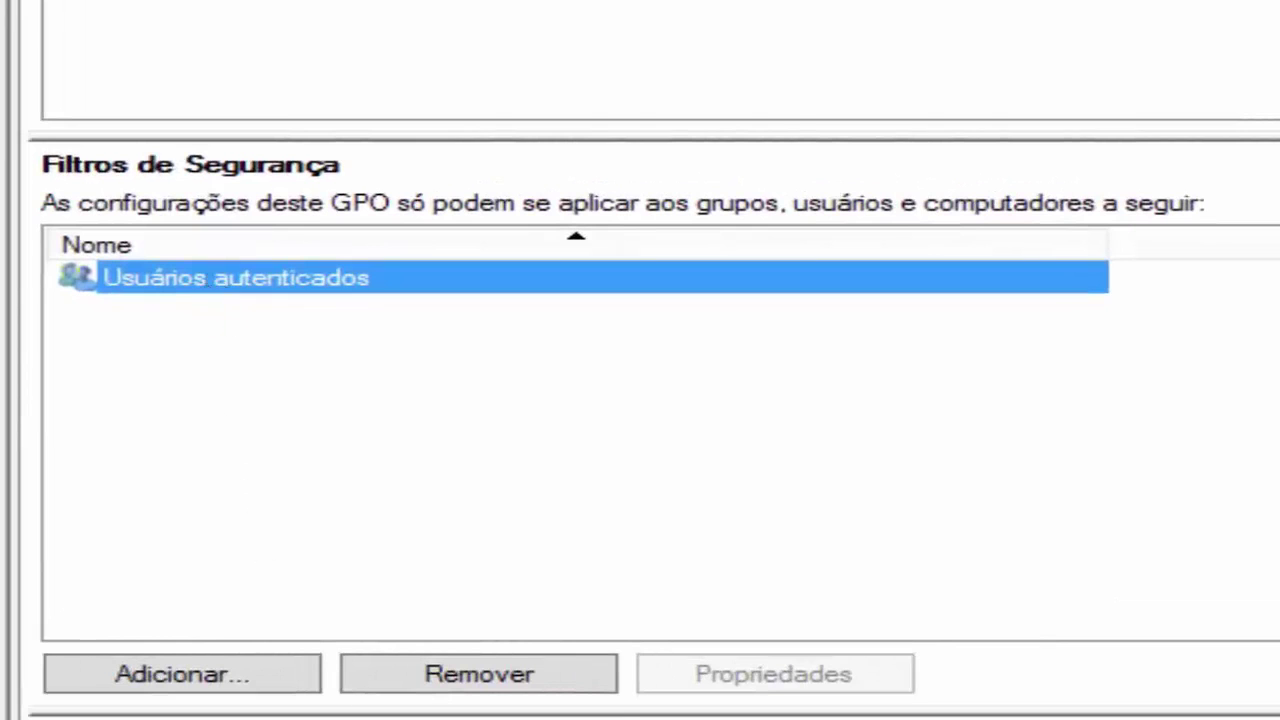
pyautogui.click(530, 678)
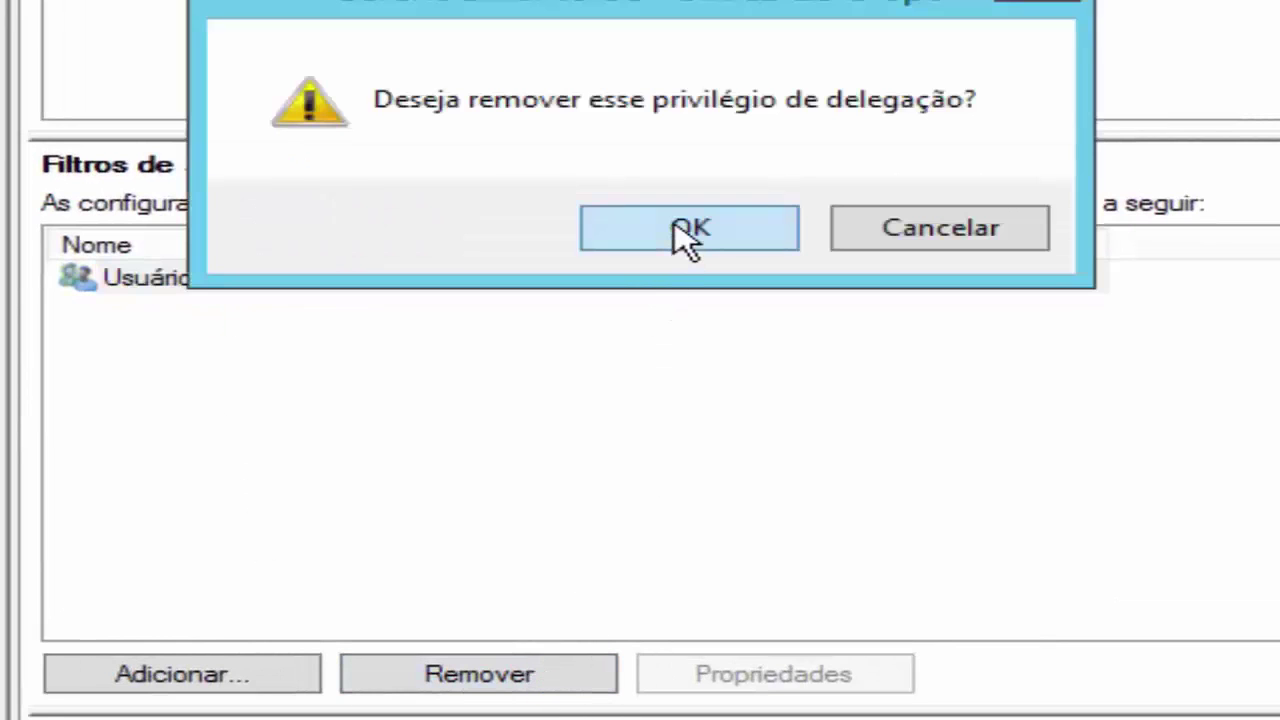
pyautogui.click(676, 230)
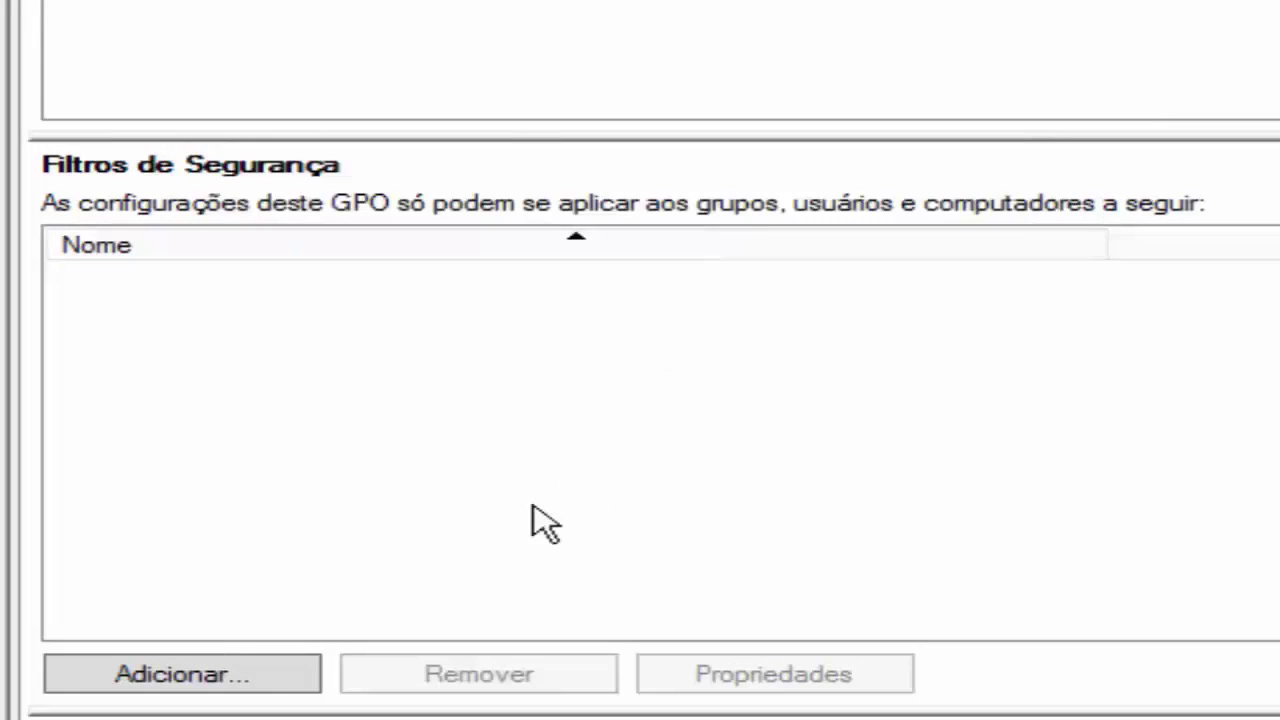
# Add the DIRETORIA group to the GPO's security filtering, finding it by checking the name "dir".
pyautogui.click(245, 673)
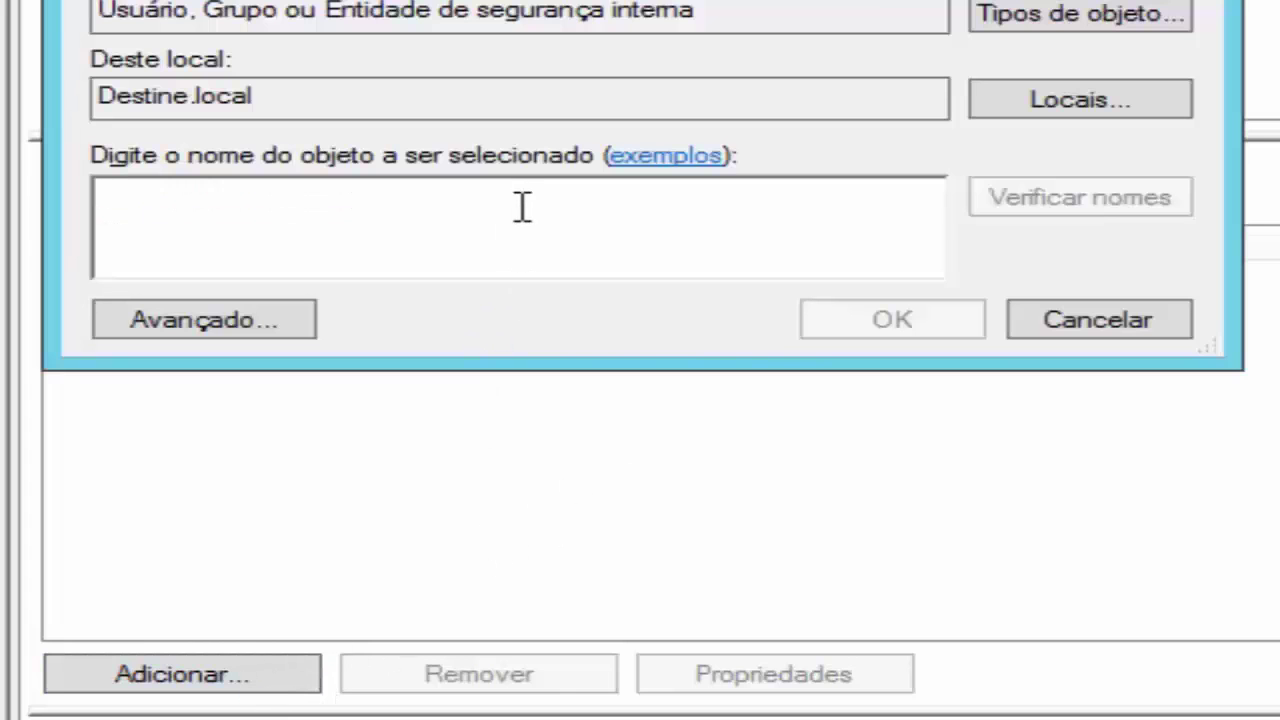
pyautogui.write('dir')
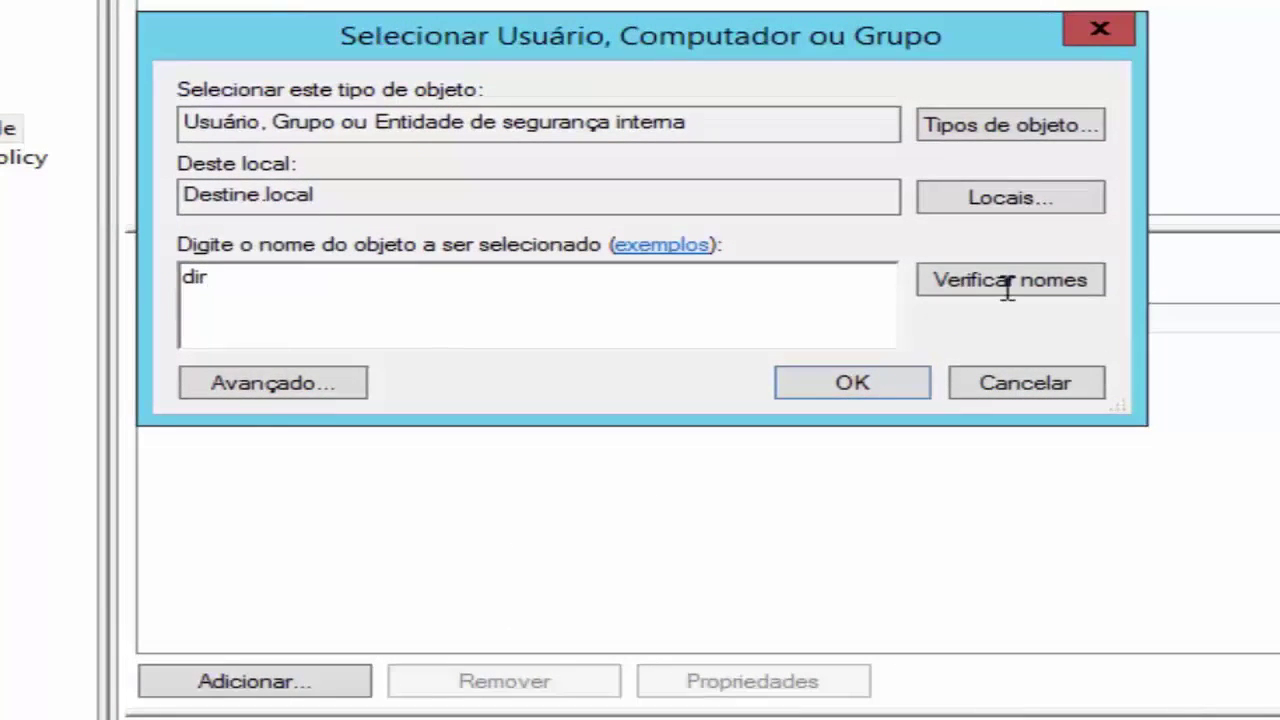
pyautogui.click(1046, 247)
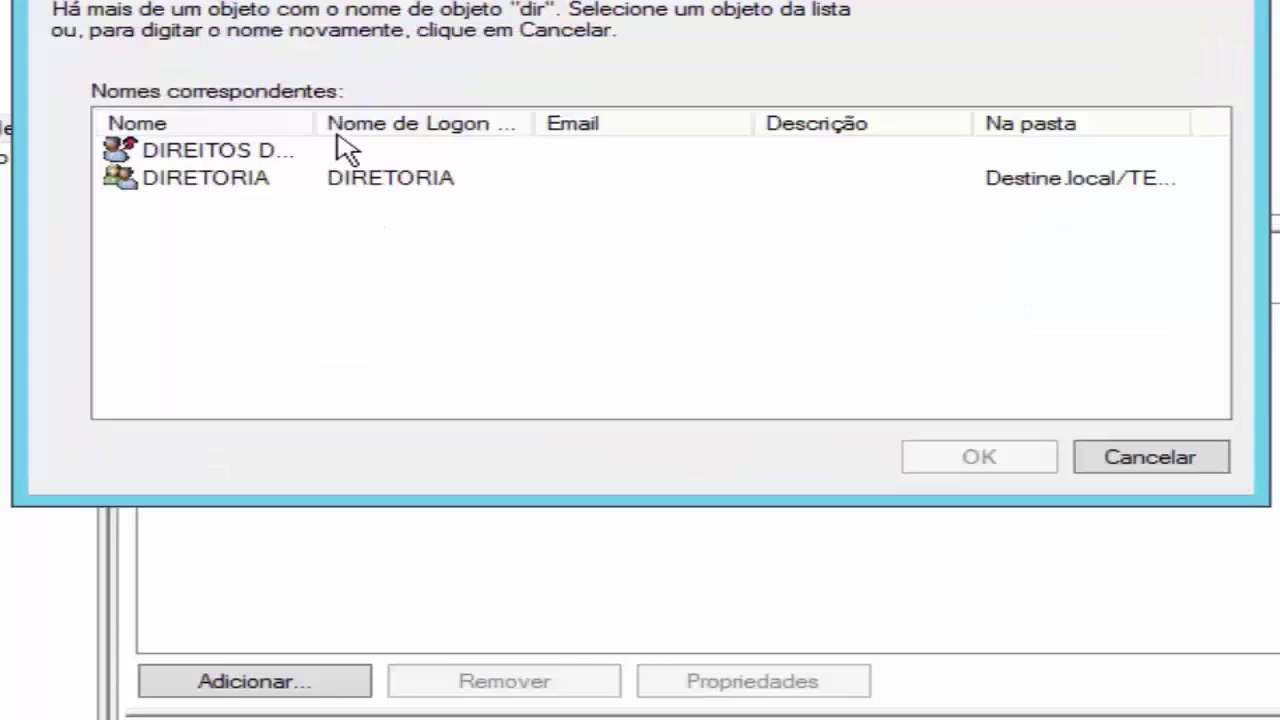
pyautogui.doubleClick(205, 178)
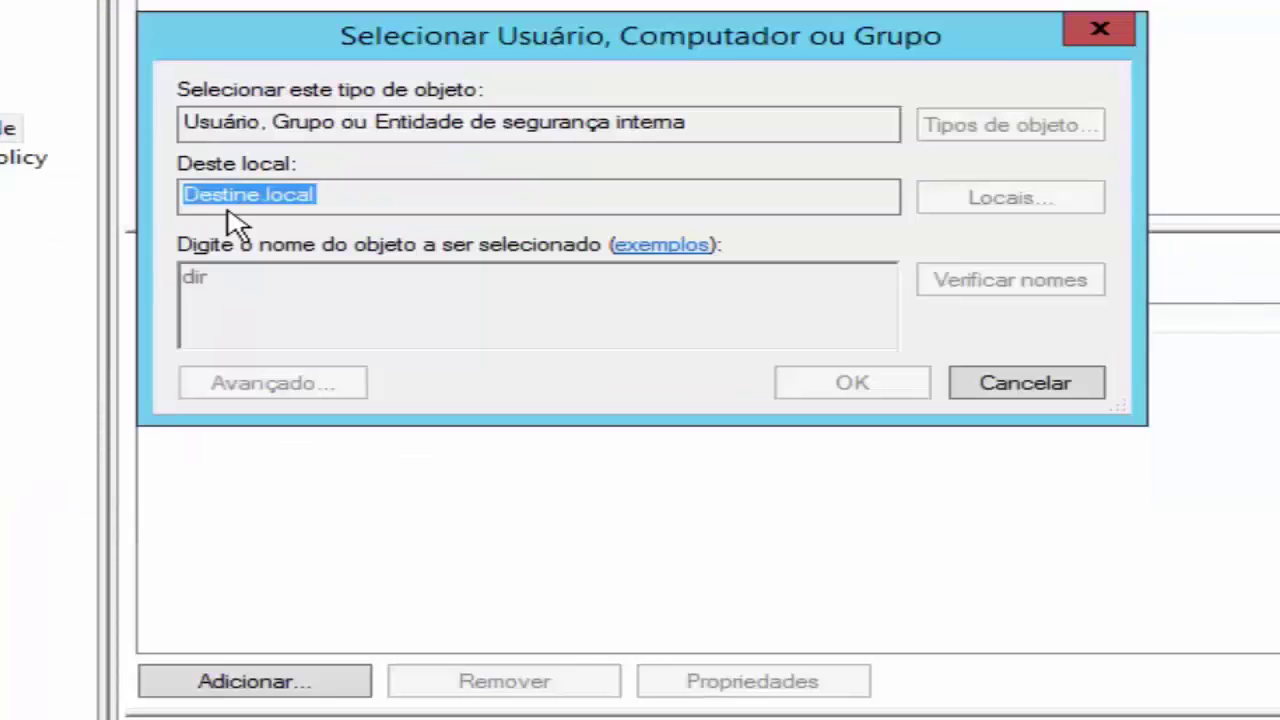
pyautogui.click(826, 390)
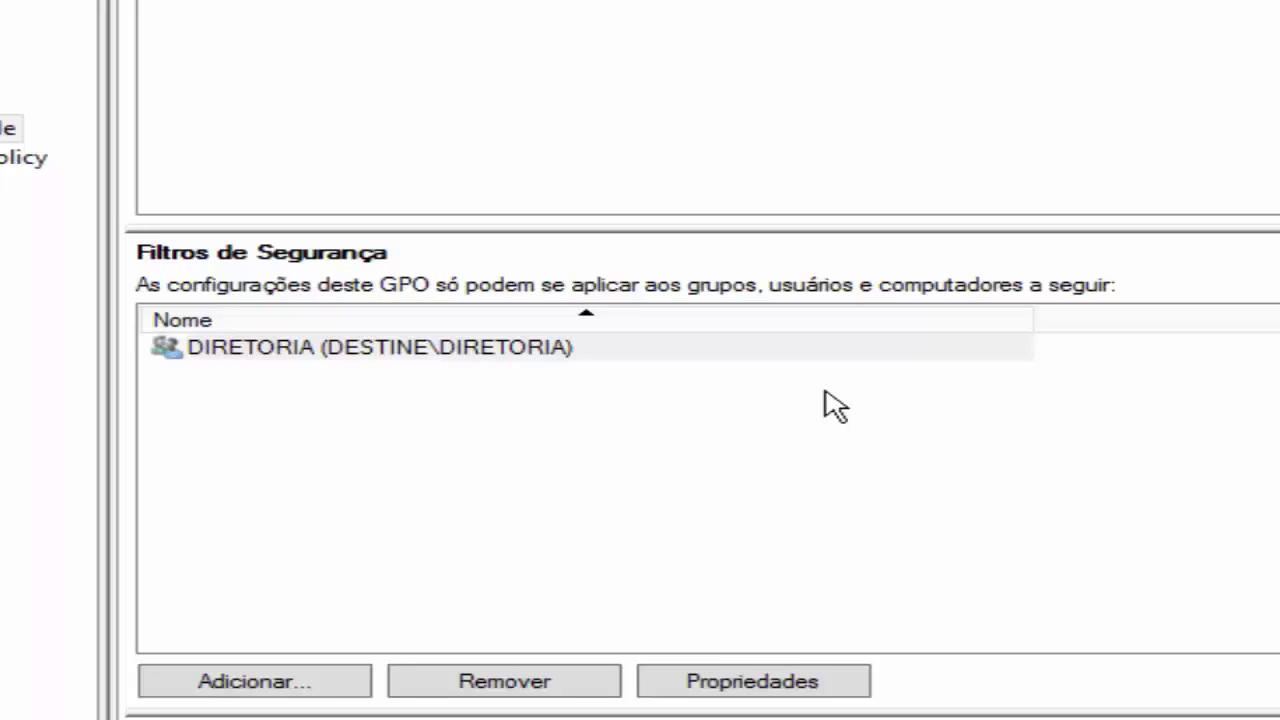
# Add the RH group to the security filtering of the Bloqueio do Painel de Controle GPO.
pyautogui.click(326, 684)
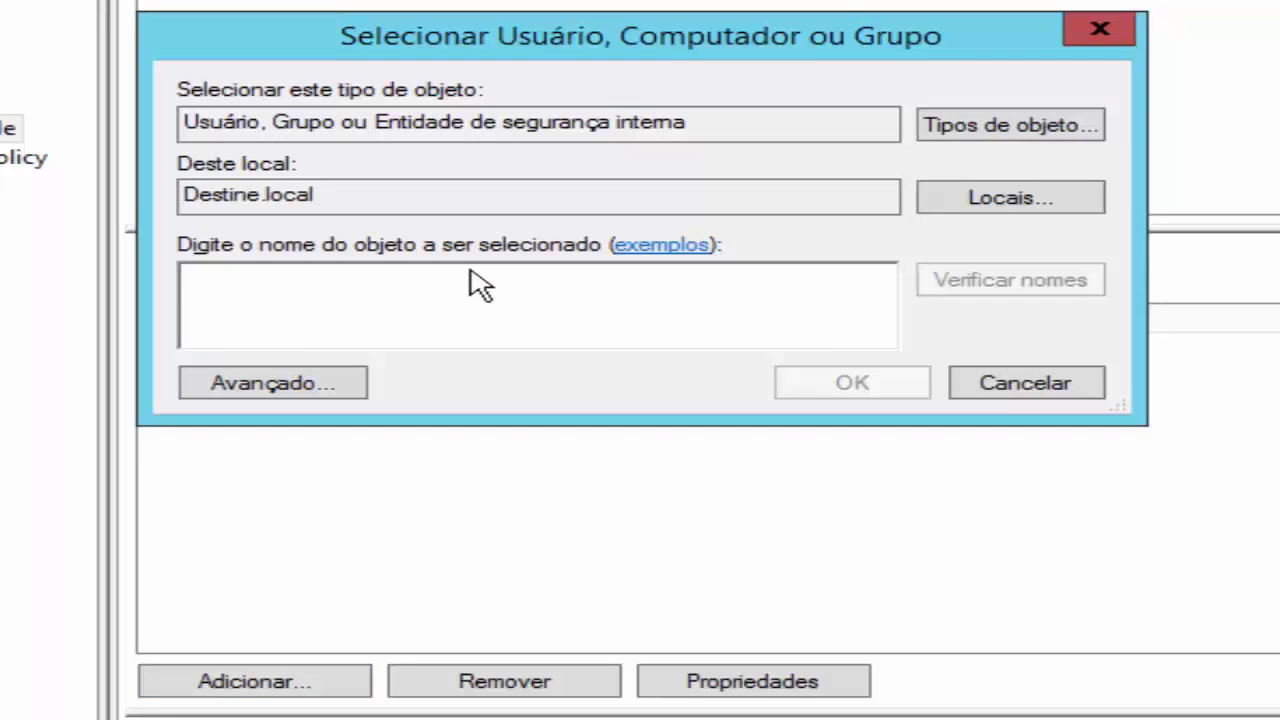
pyautogui.write('rh')
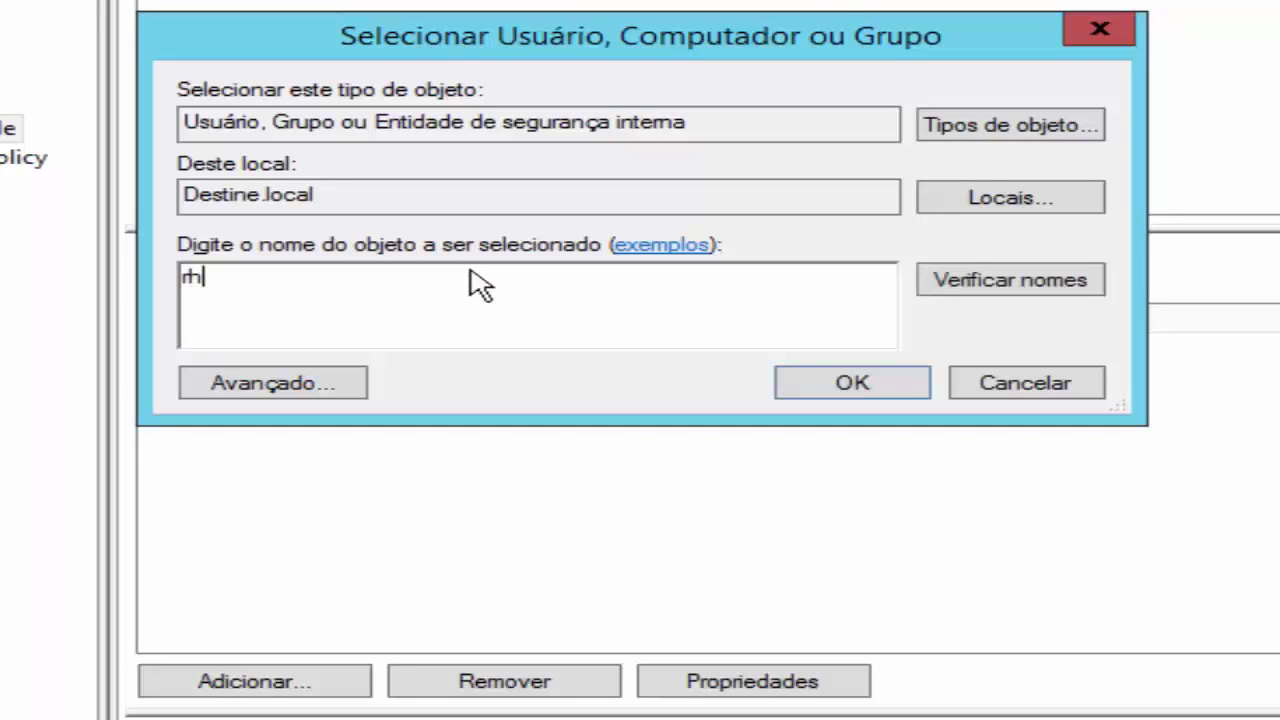
pyautogui.click(988, 295)
pyautogui.click(895, 383)
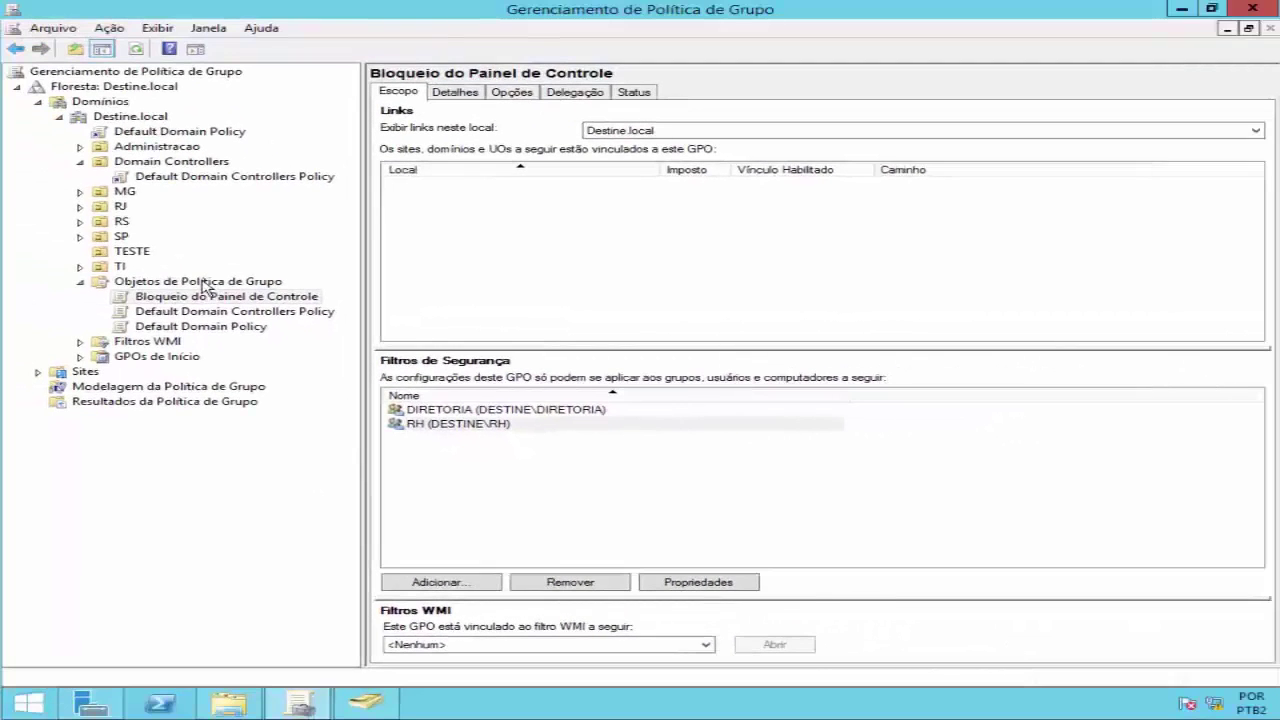
# Link the existing Bloqueio do Painel de Controle GPO to the Destine.local domain and select Default Domain Policy among its linked GPOs.
pyautogui.click(148, 120)
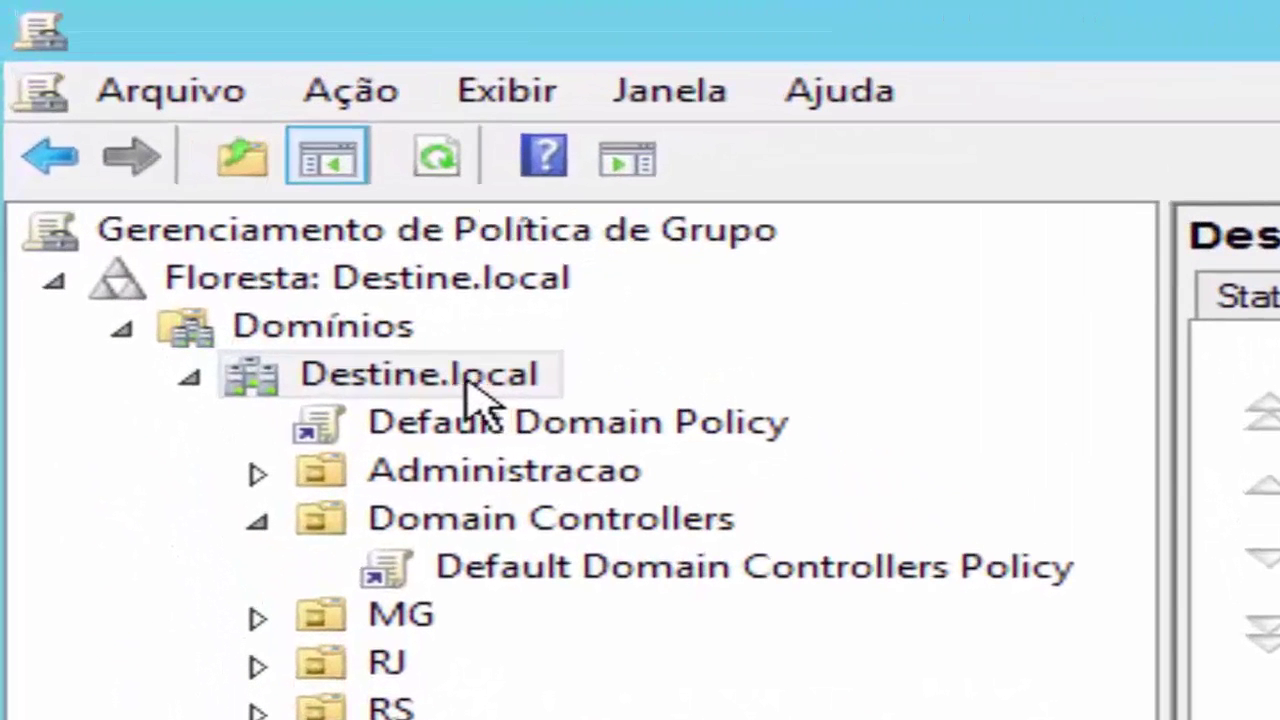
pyautogui.rightClick(336, 392)
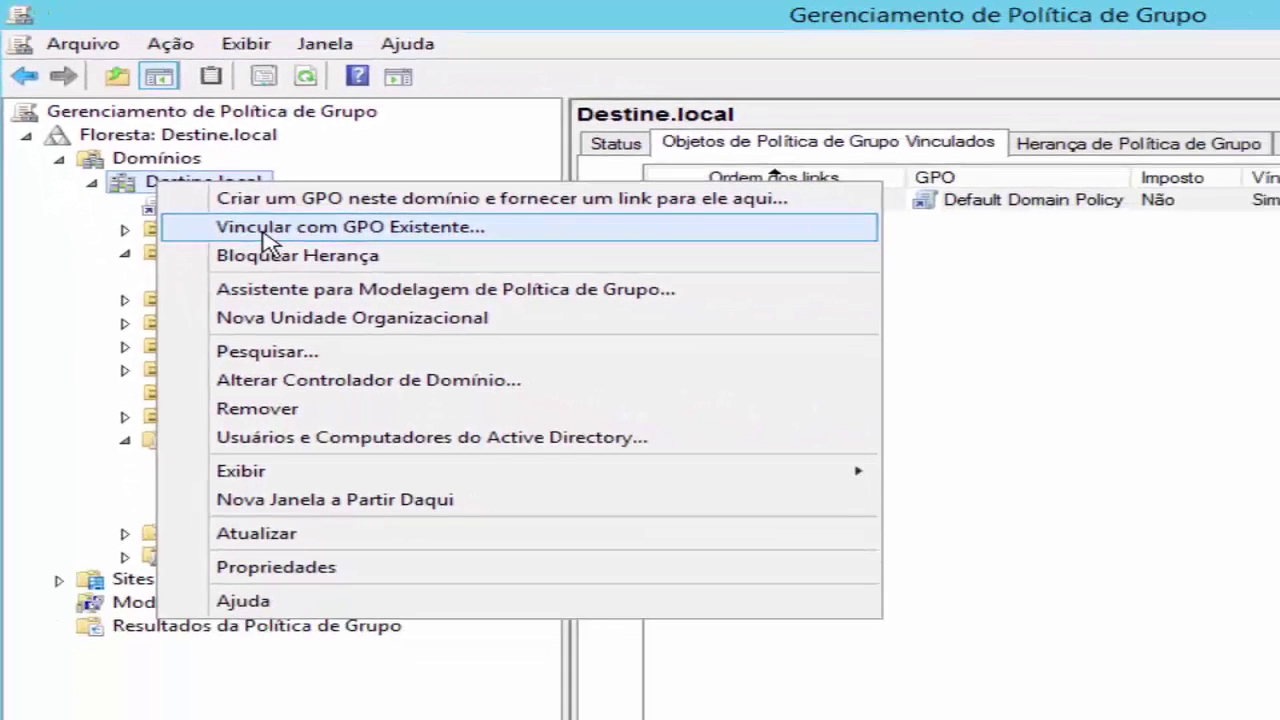
pyautogui.click(268, 228)
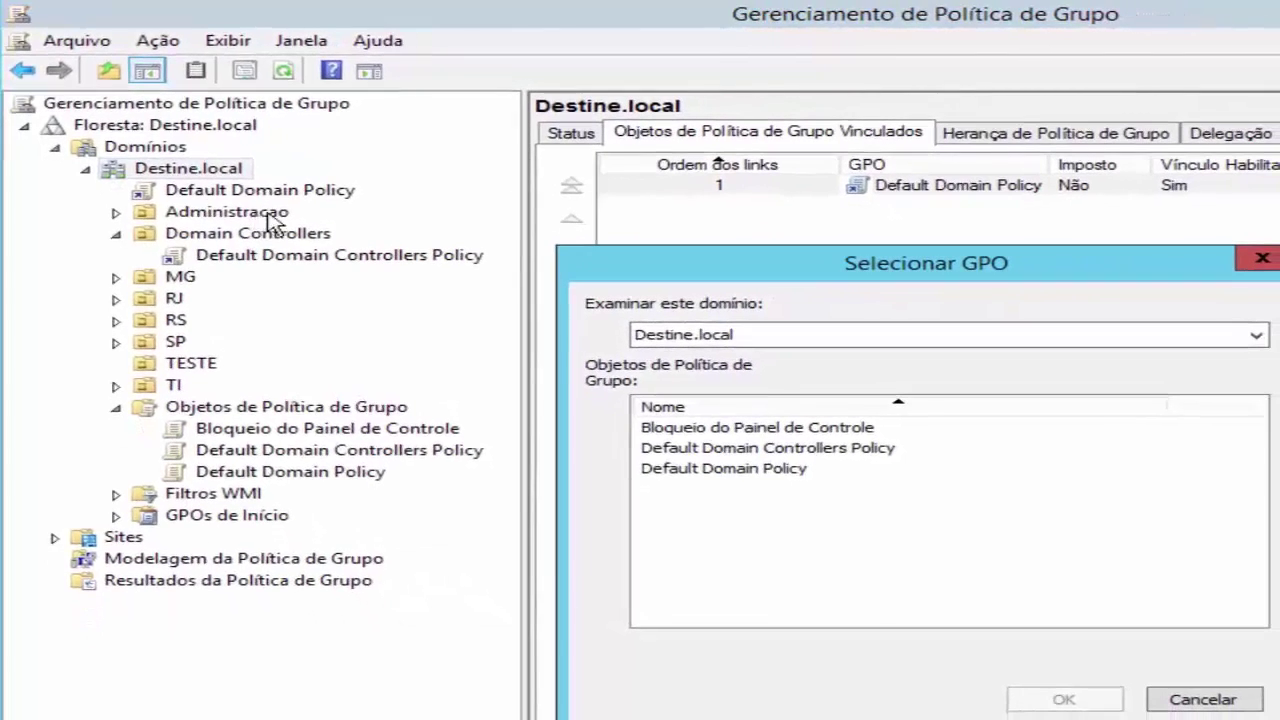
pyautogui.click(766, 428)
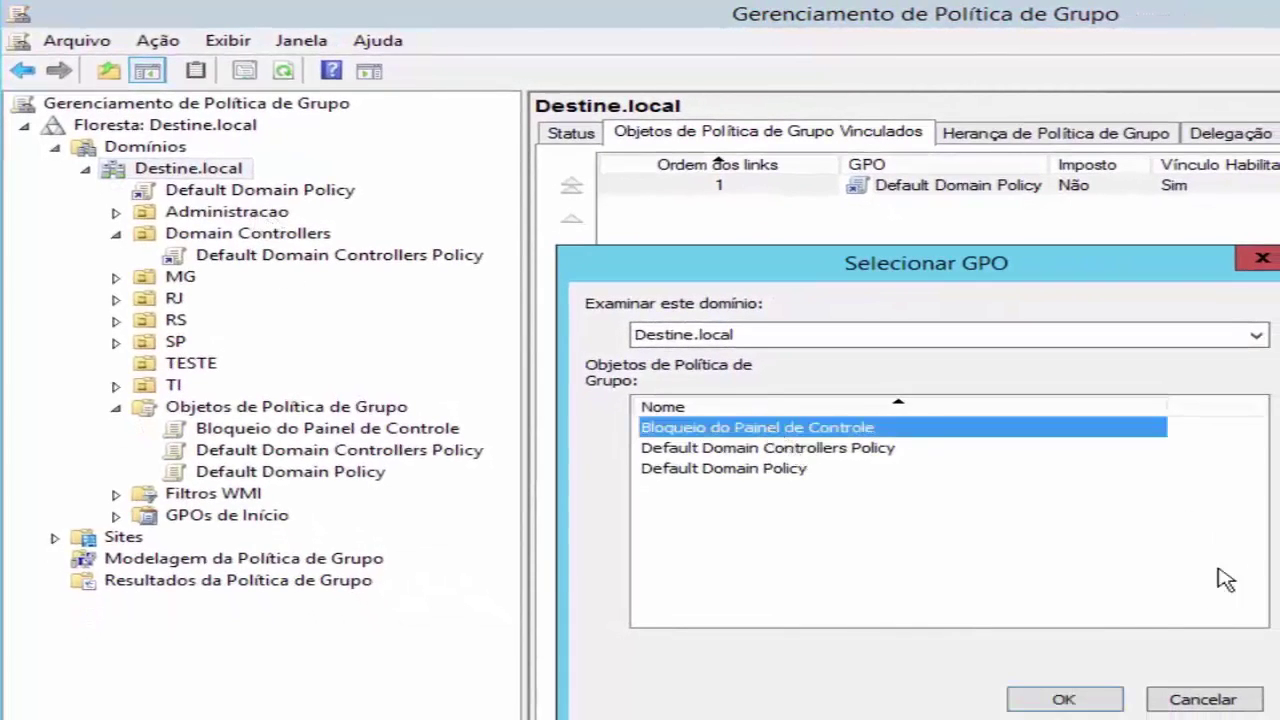
pyautogui.click(1062, 698)
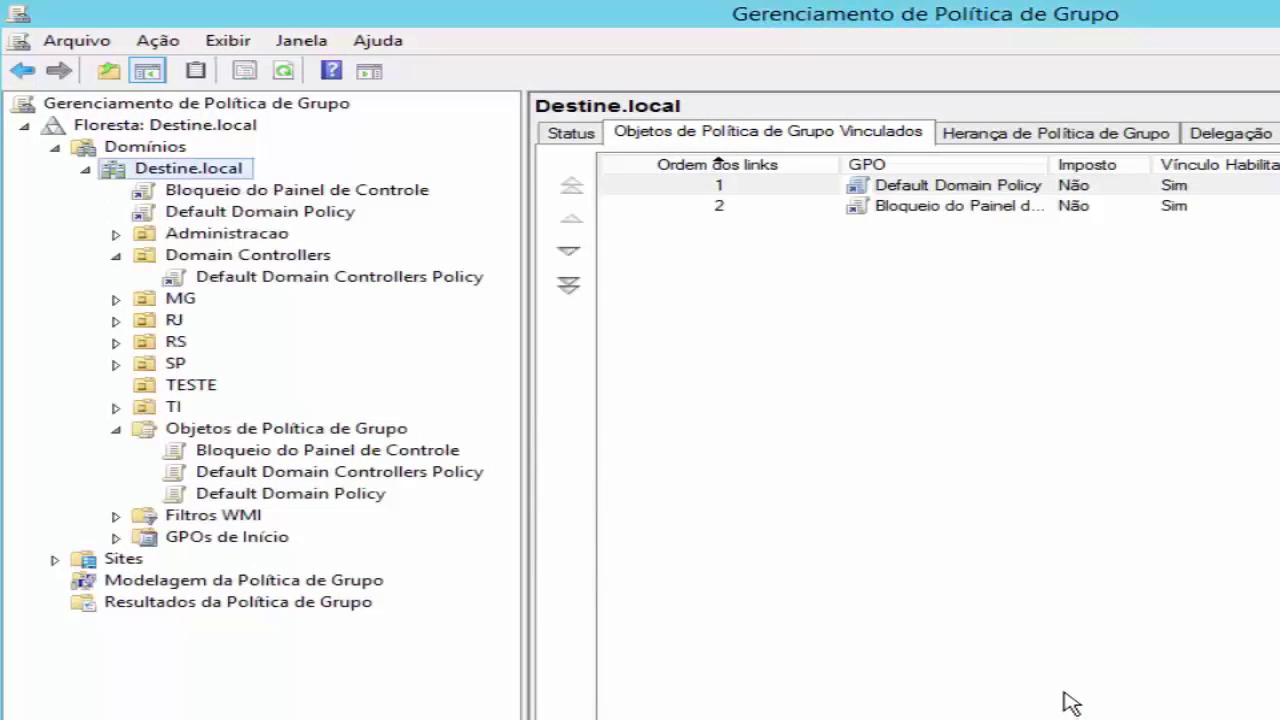
pyautogui.click(930, 208)
pyautogui.click(920, 188)
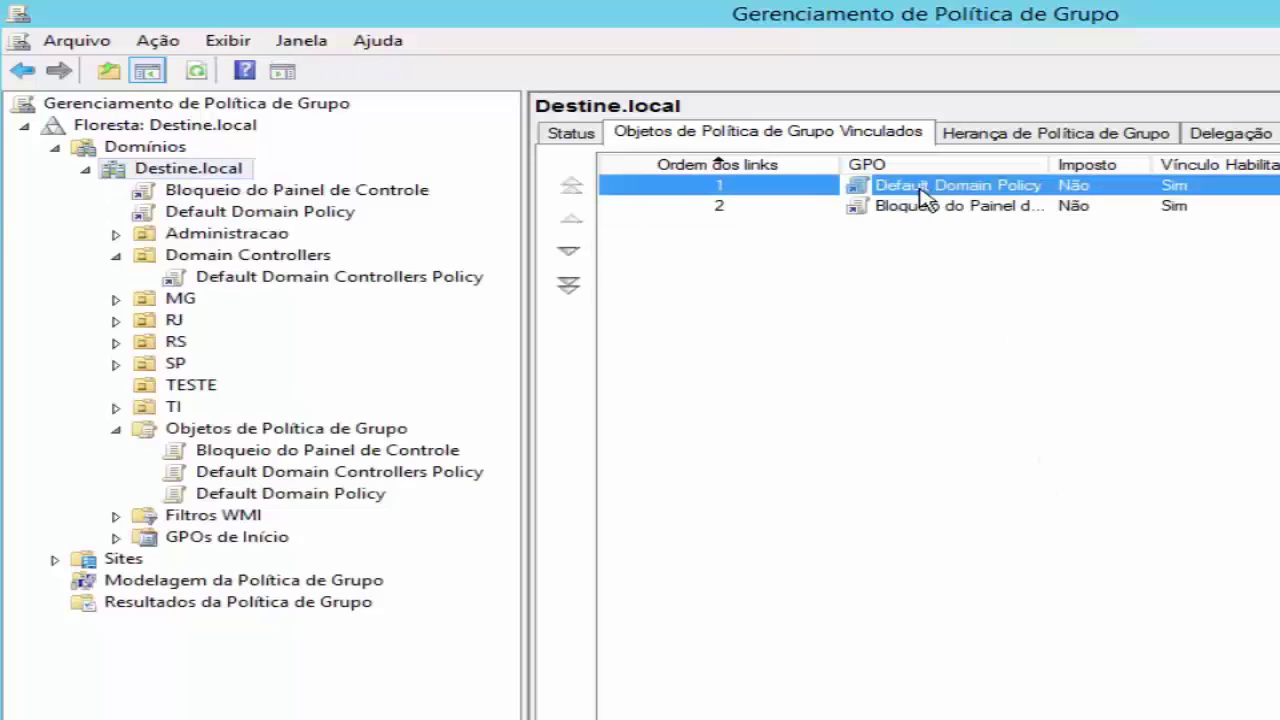
# Review Bloqueio do Painel de Controle in the Destine.local link order, along with its scope links and security filtering groups.
pyautogui.click(922, 208)
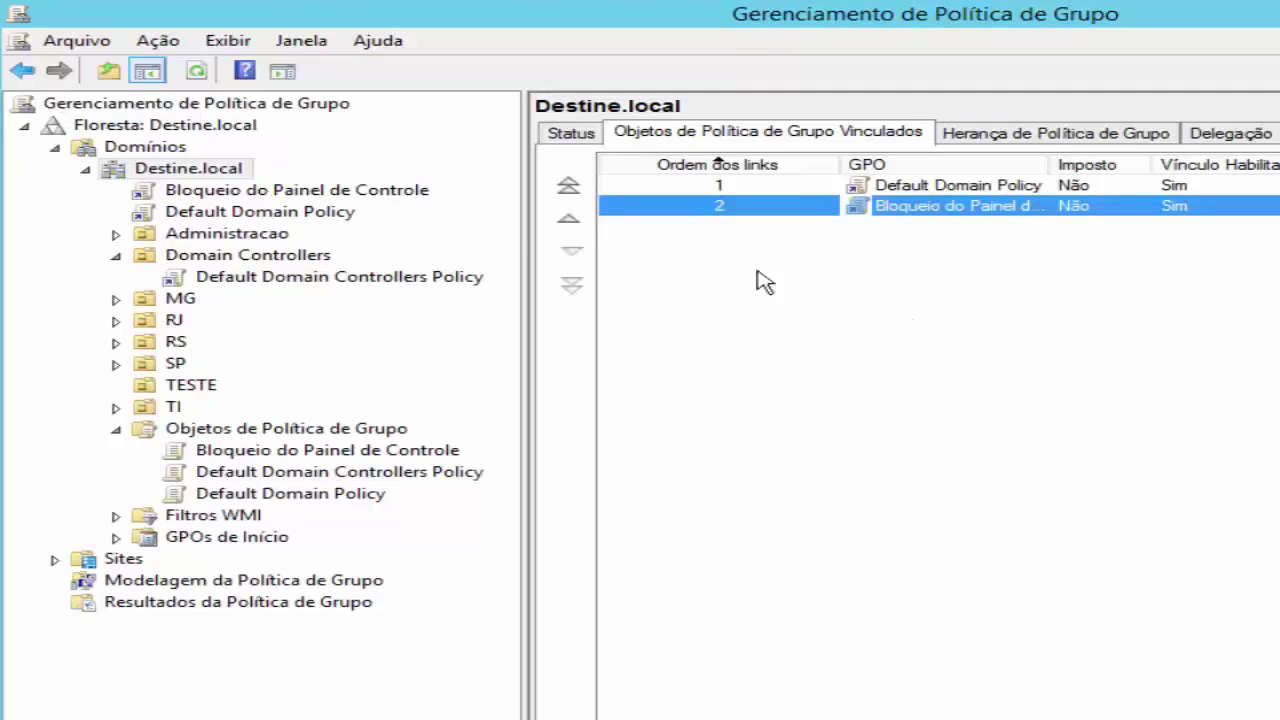
pyautogui.click(241, 192)
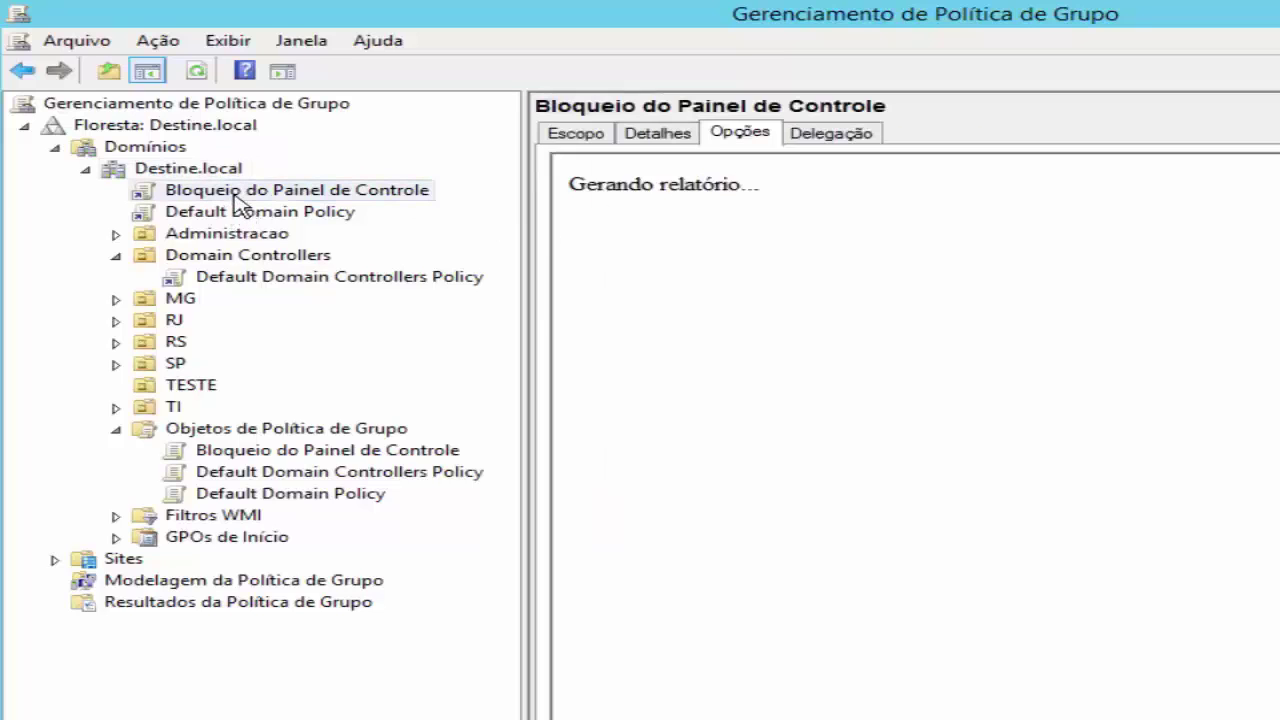
pyautogui.click(597, 136)
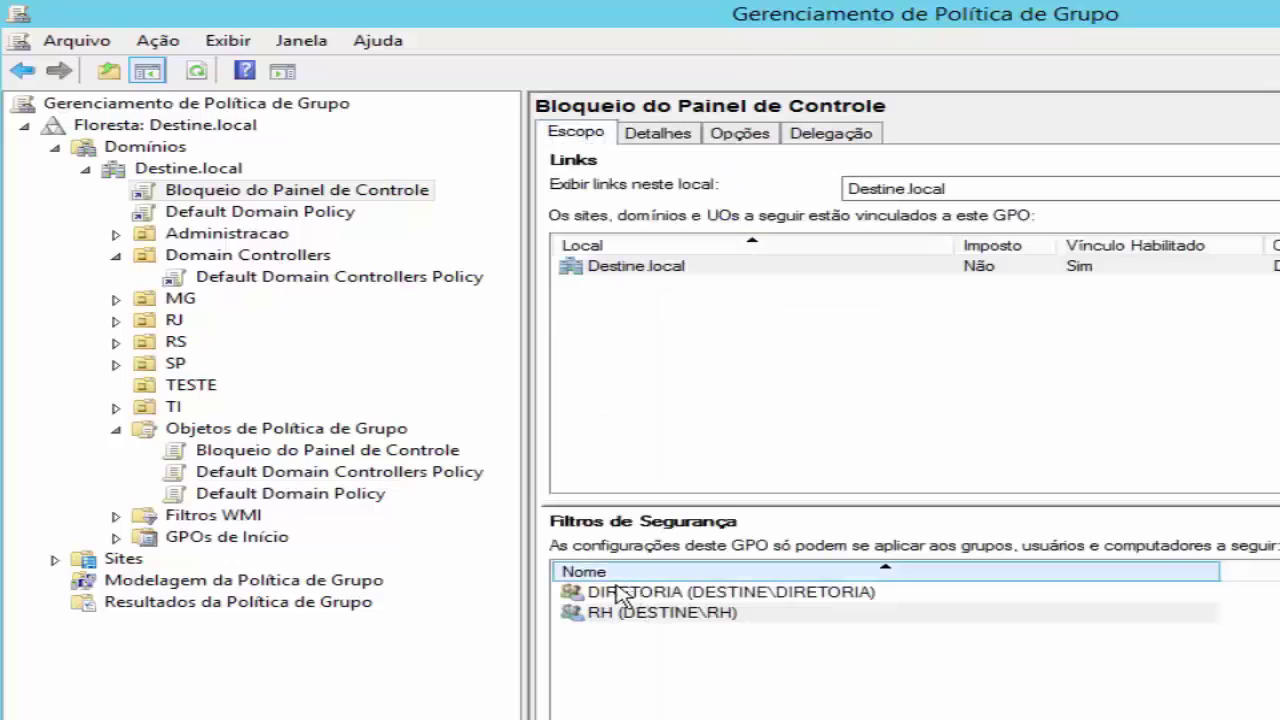
pyautogui.click(616, 614)
pyautogui.click(1040, 712)
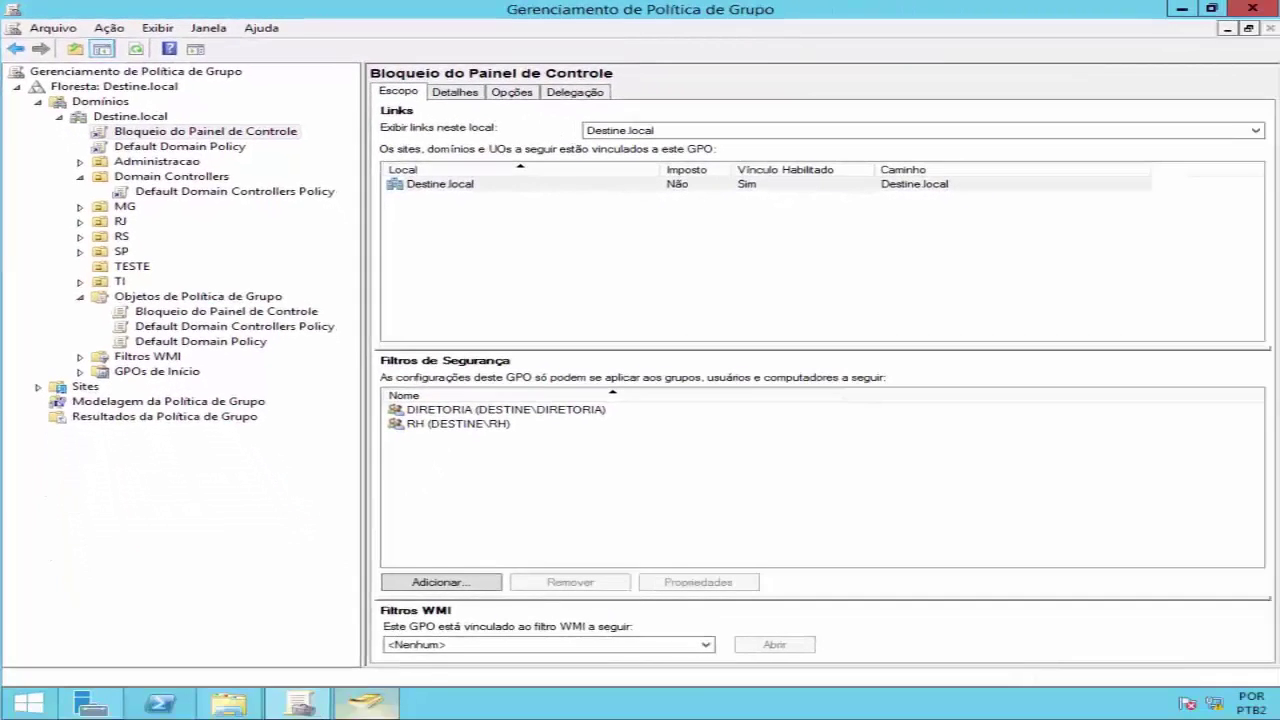
# Switch to the Windows 8.1 client and sign in to the displayed DESTINE domain account with its password.
pyautogui.press('super+l')
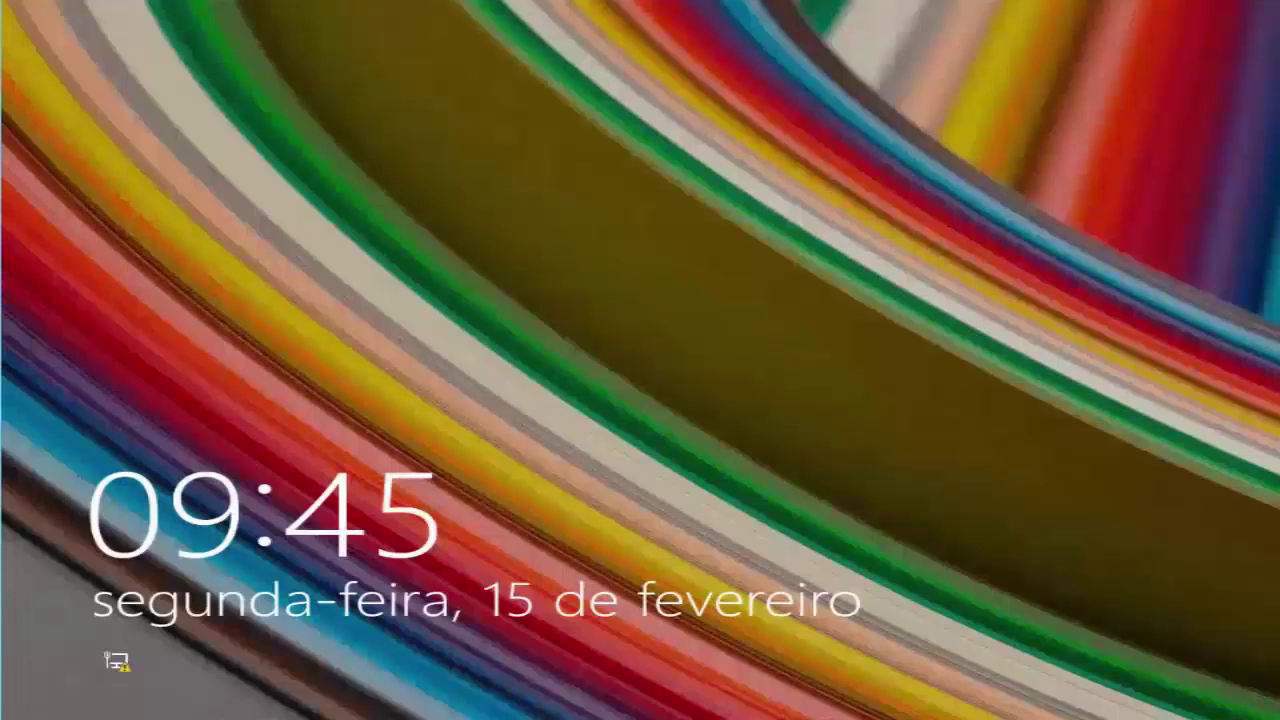
pyautogui.click(640, 326)
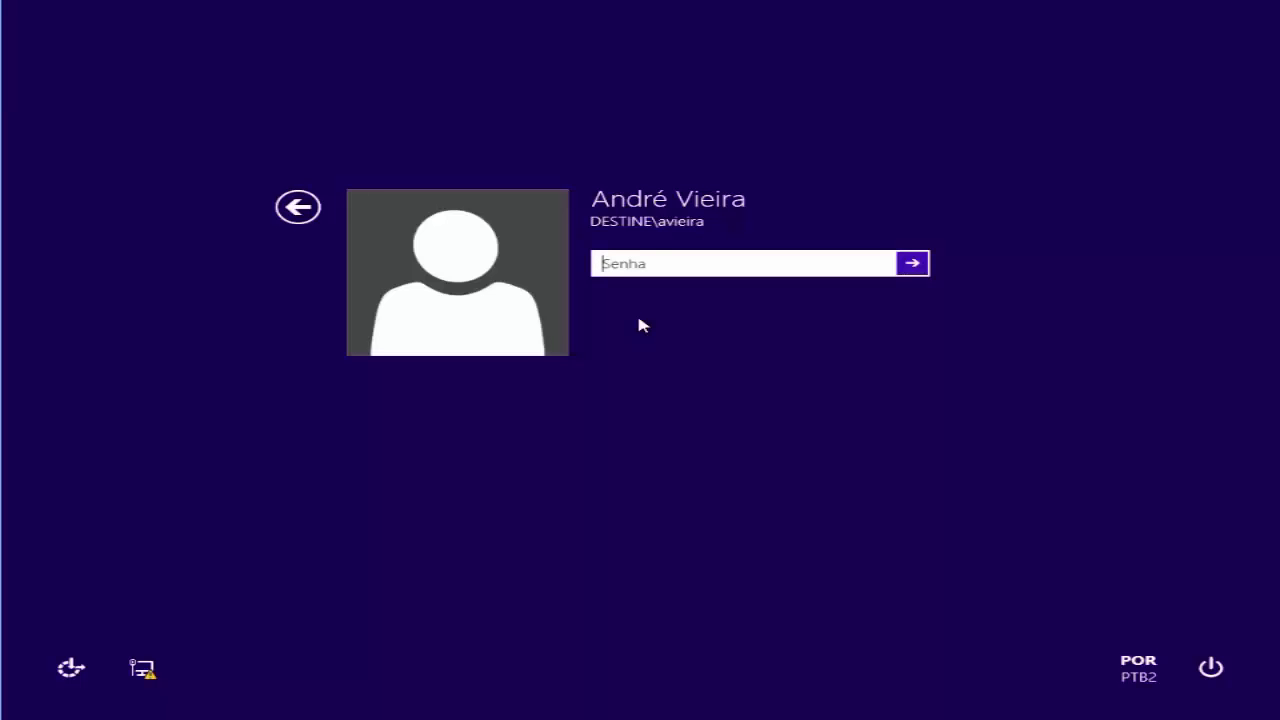
pyautogui.write('•••••••')
pyautogui.press('Return')
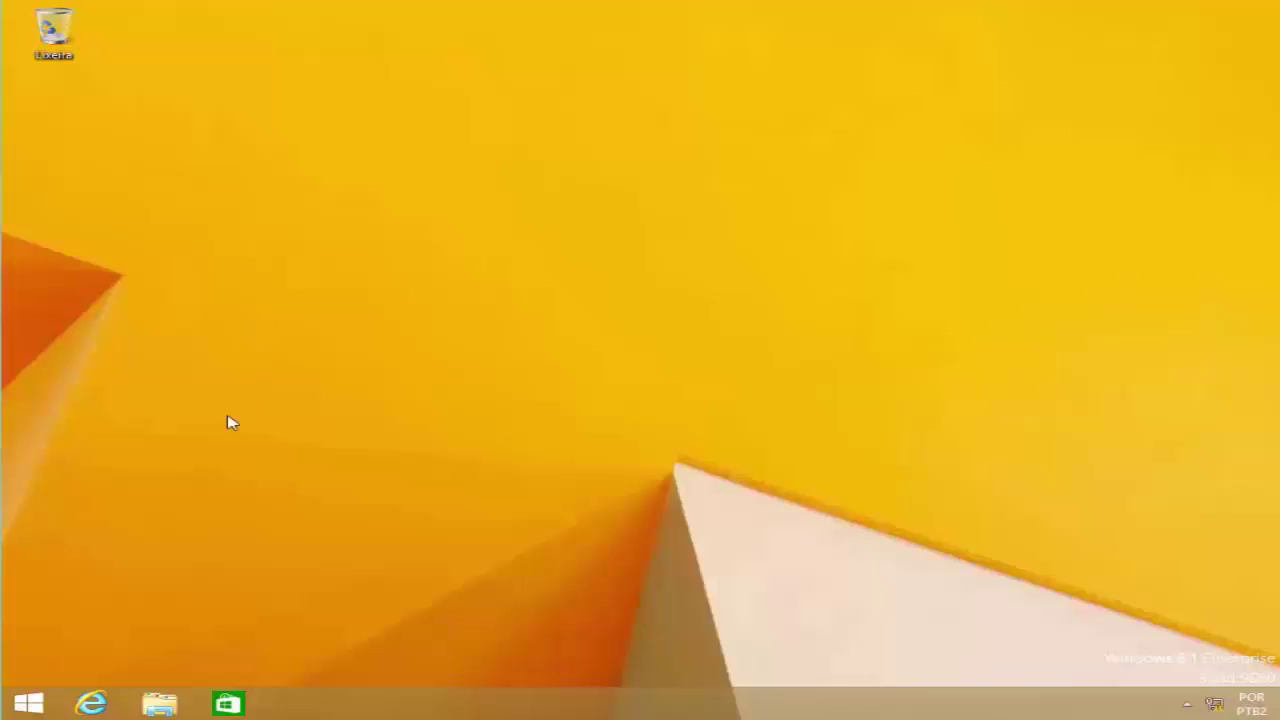
# Try to open Painel de Controle on the client to test the restriction, and dismiss the resulting dialog.
pyautogui.rightClick(20, 708)
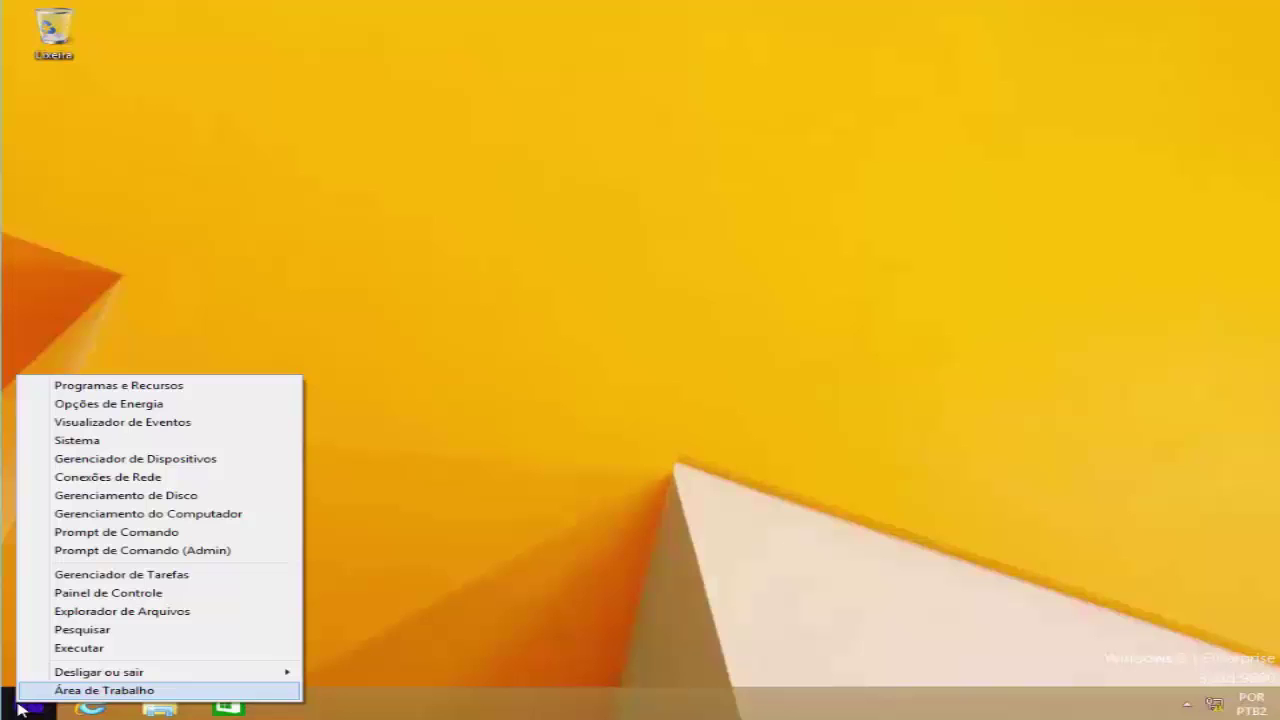
pyautogui.click(182, 594)
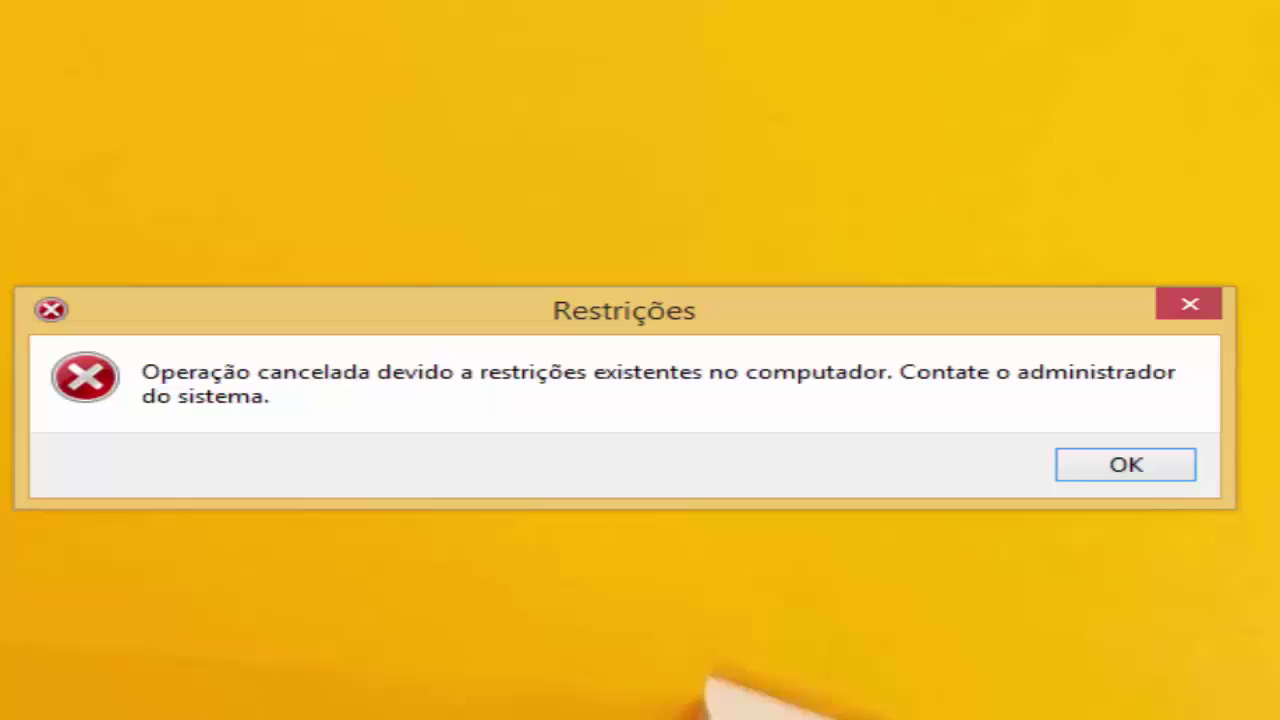
pyautogui.click(1088, 470)
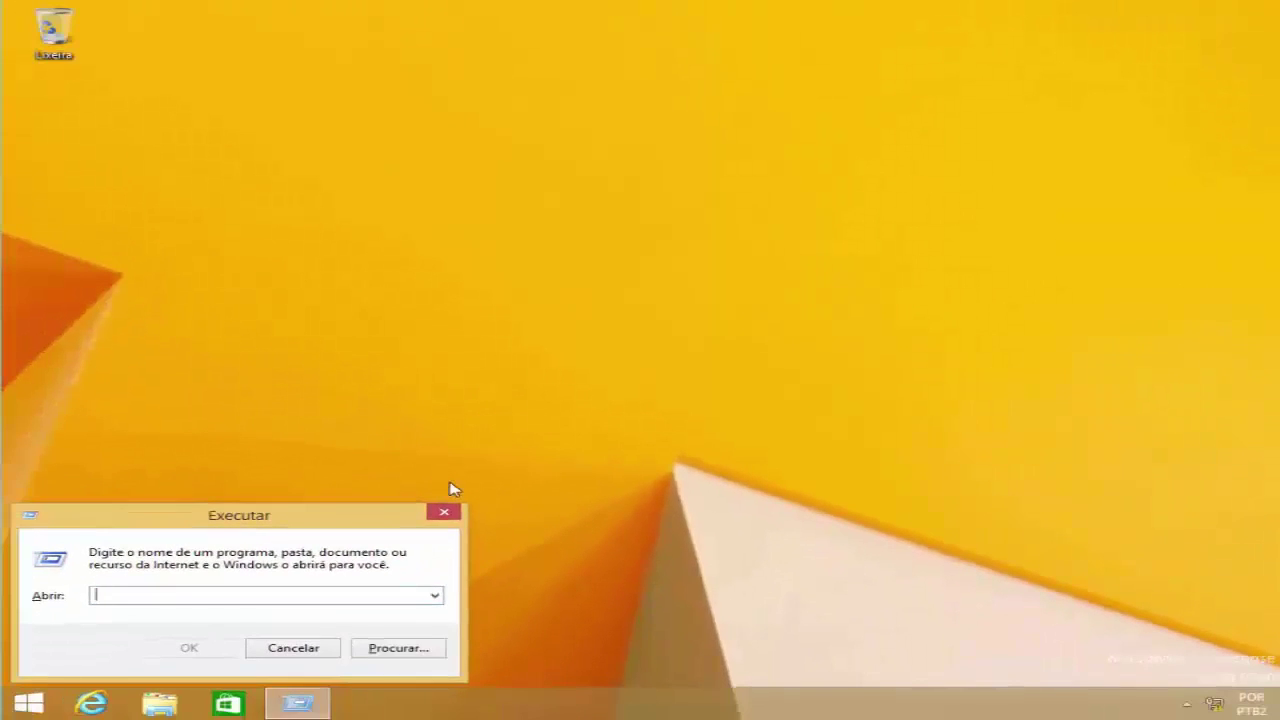
# Run regedit on the client to test access to the Registry Editor.
pyautogui.write('reged')
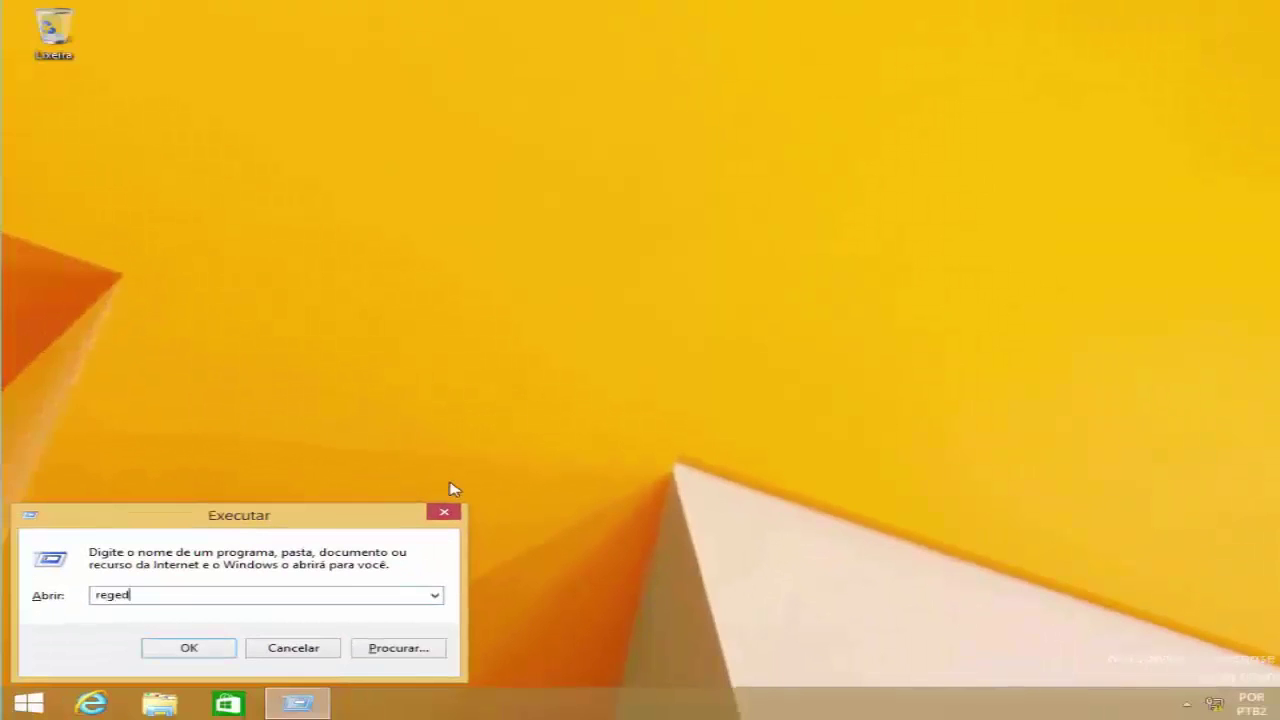
pyautogui.write('it')
pyautogui.press('Return')
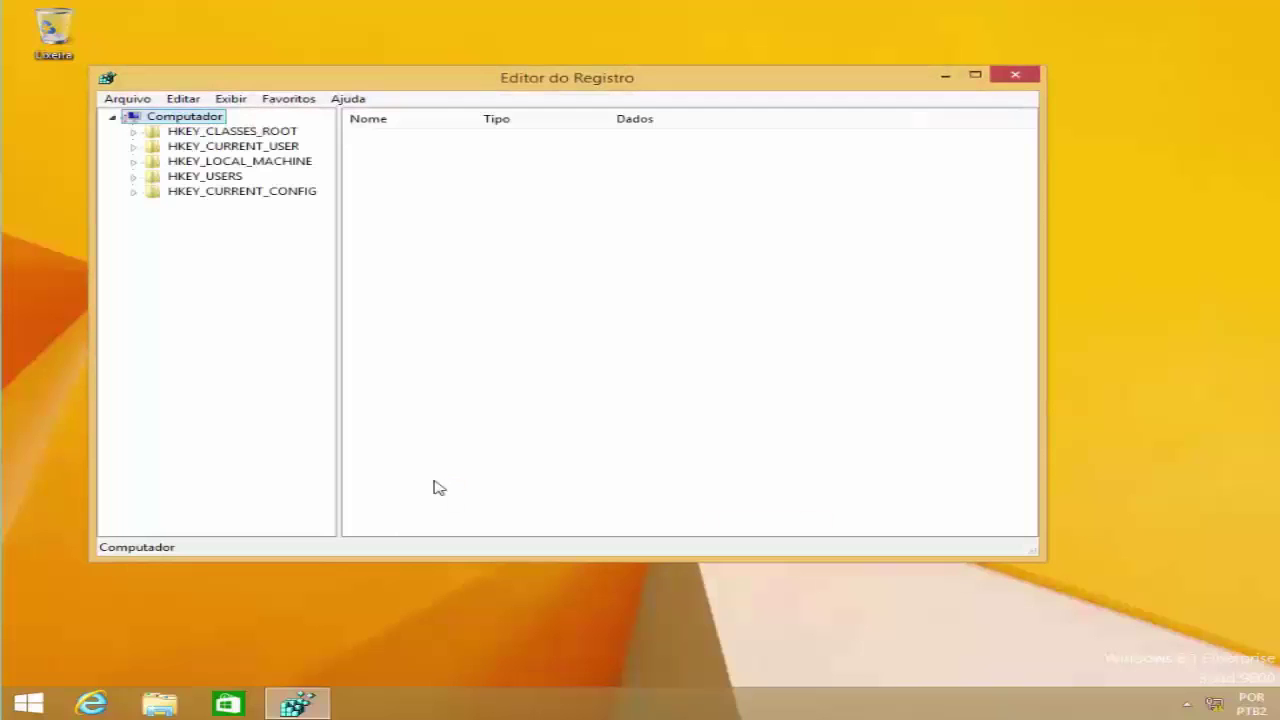
# Look through the registry root keys from HKEY_CLASSES_ROOT to HKEY_CURRENT_CONFIG, and close the Registry Editor.
pyautogui.click(229, 131)
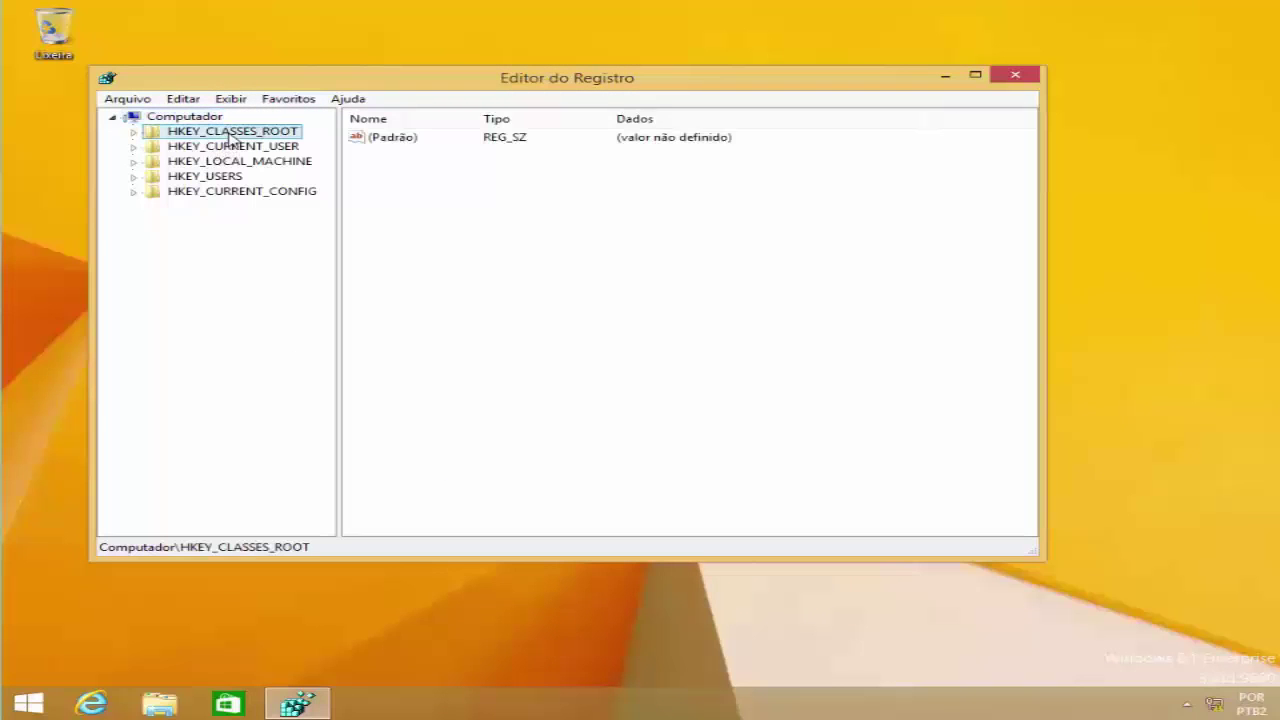
pyautogui.click(233, 146)
pyautogui.click(232, 161)
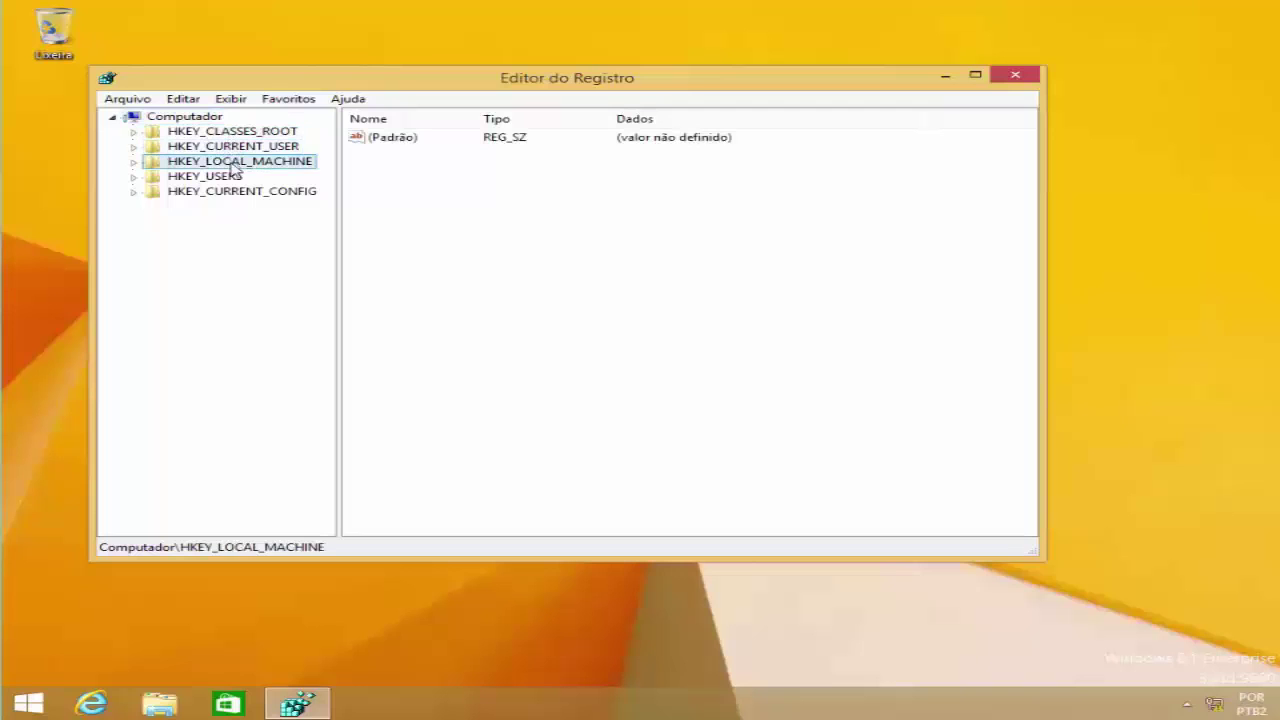
pyautogui.click(229, 176)
pyautogui.click(229, 191)
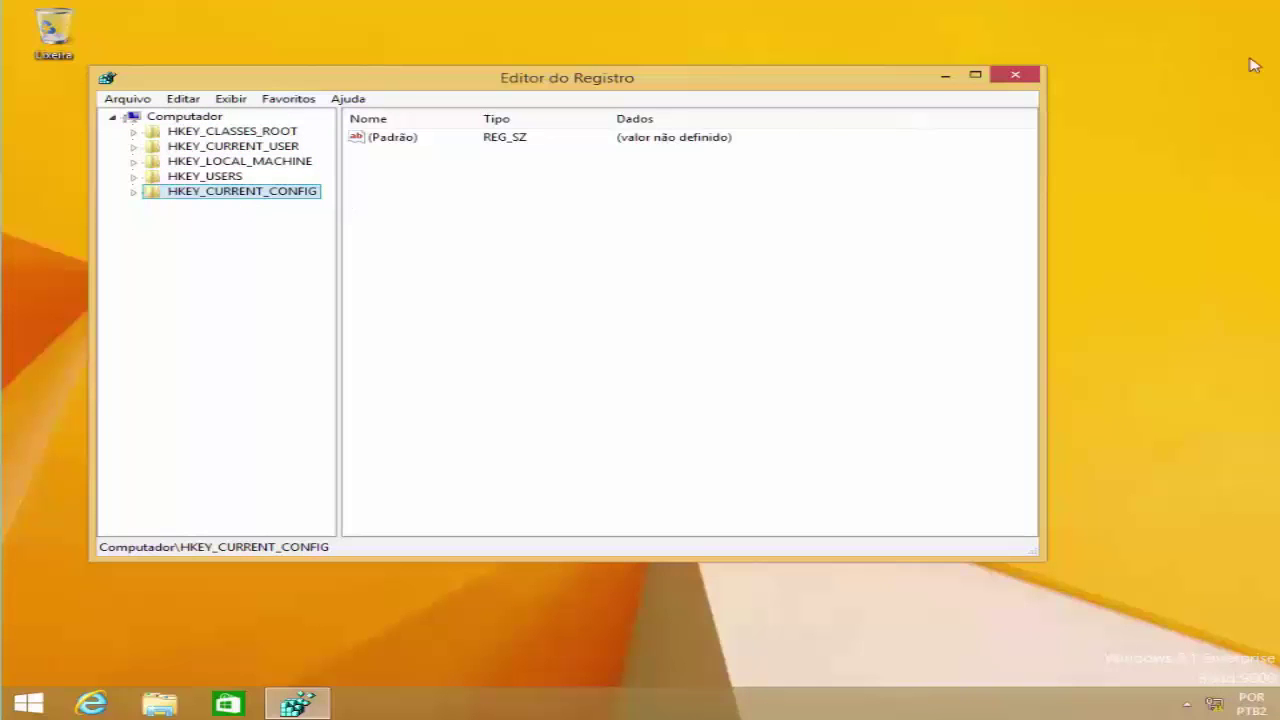
pyautogui.click(1020, 76)
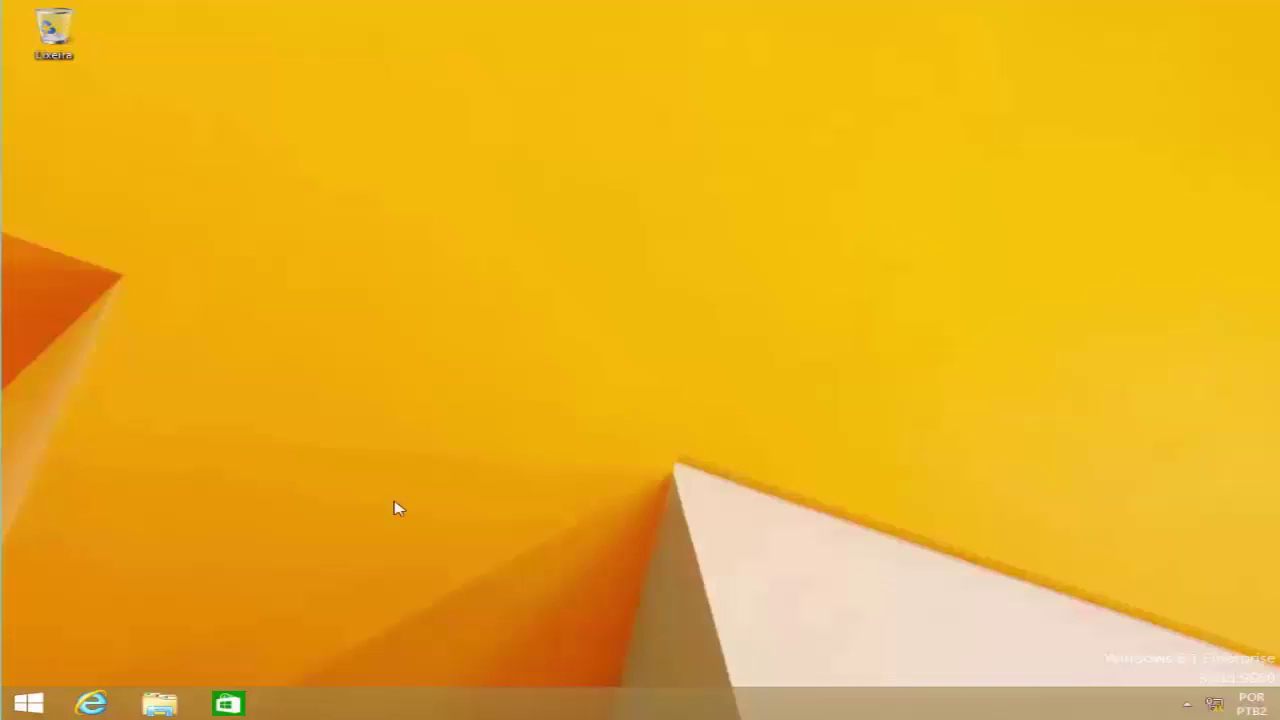
# Back on the server's Gerenciamento de Política de Grupo, create a GPO named Bloqueio REGEDIT under Objetos de Política de Grupo.
pyautogui.click(174, 701)
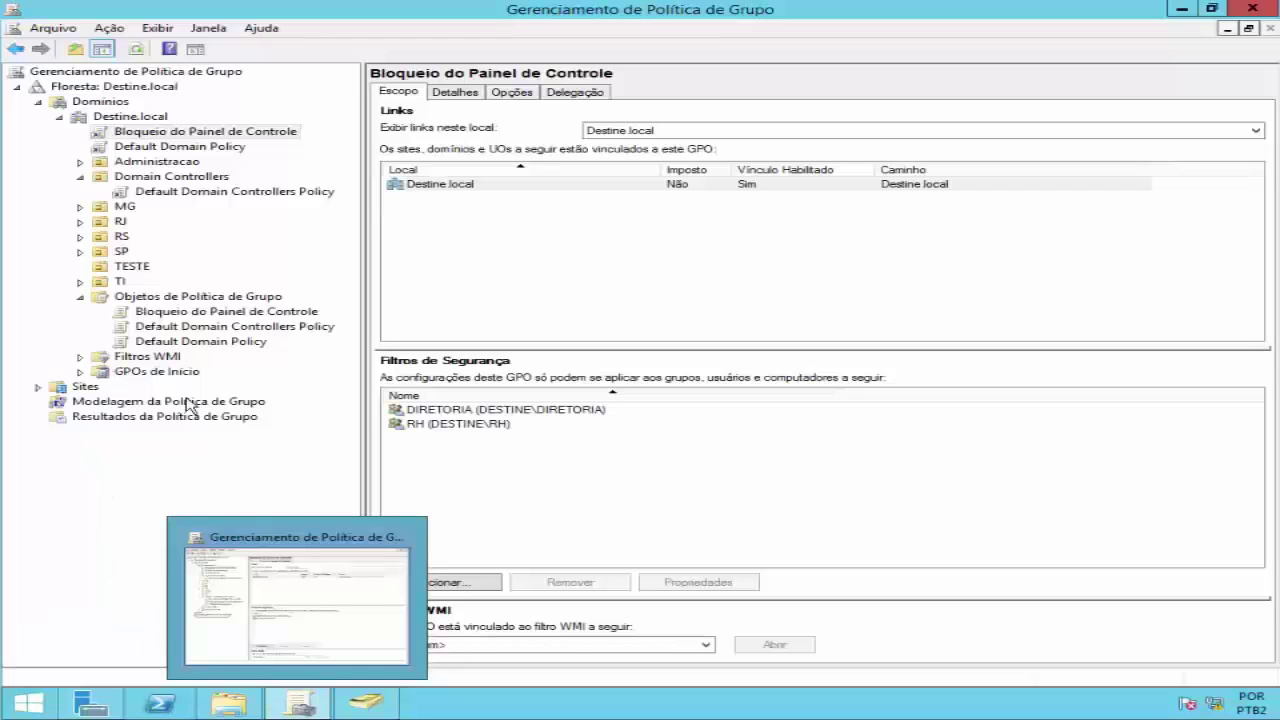
pyautogui.click(224, 299)
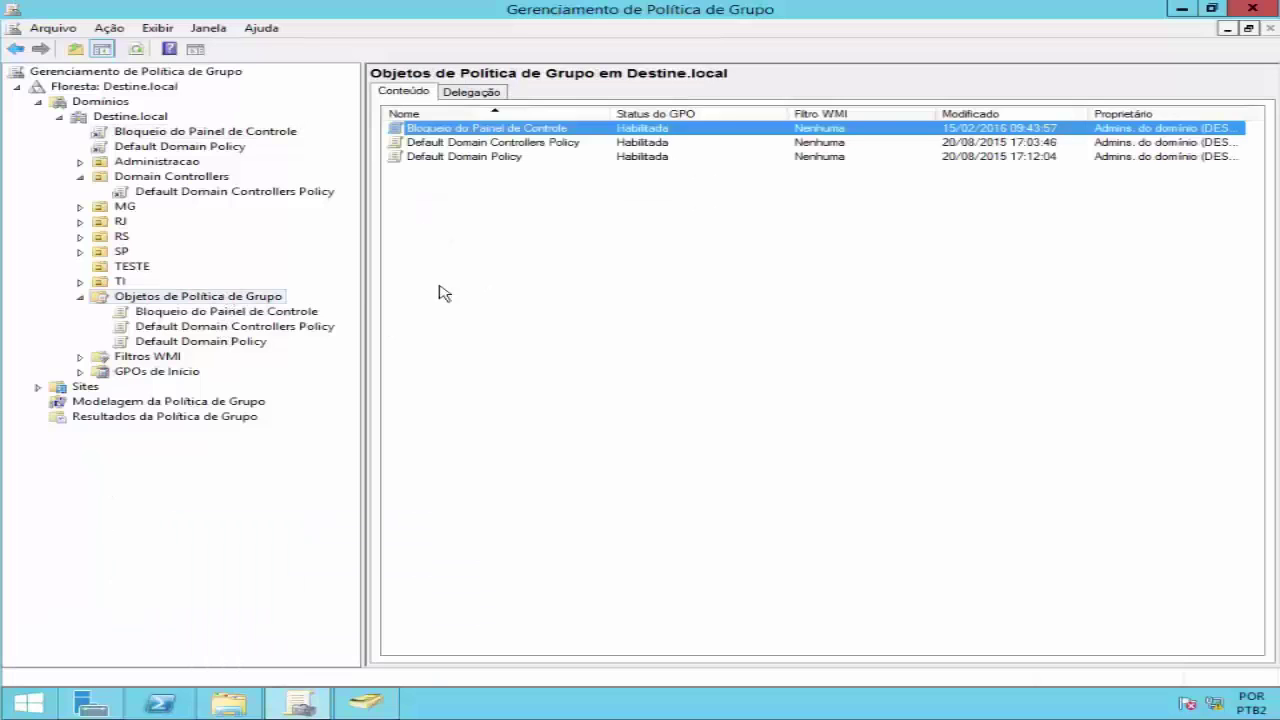
pyautogui.rightClick(493, 249)
pyautogui.click(548, 258)
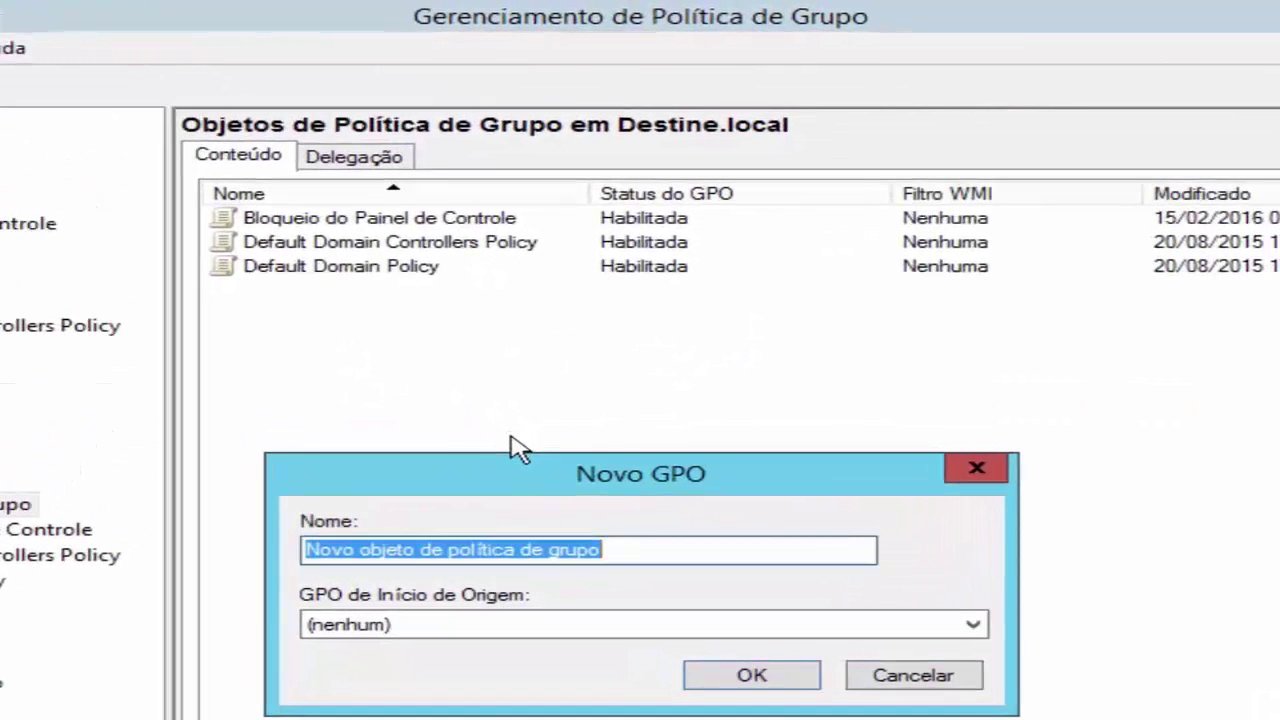
pyautogui.write('Blo')
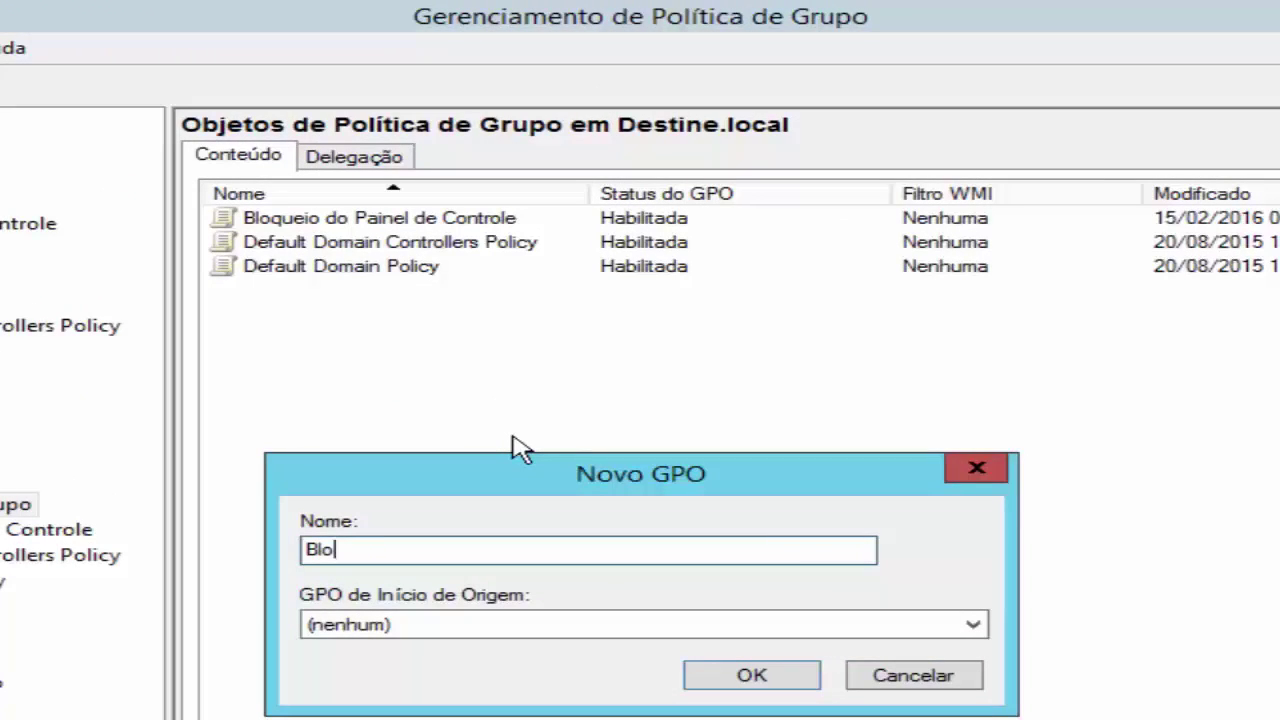
pyautogui.write('queio REGE')
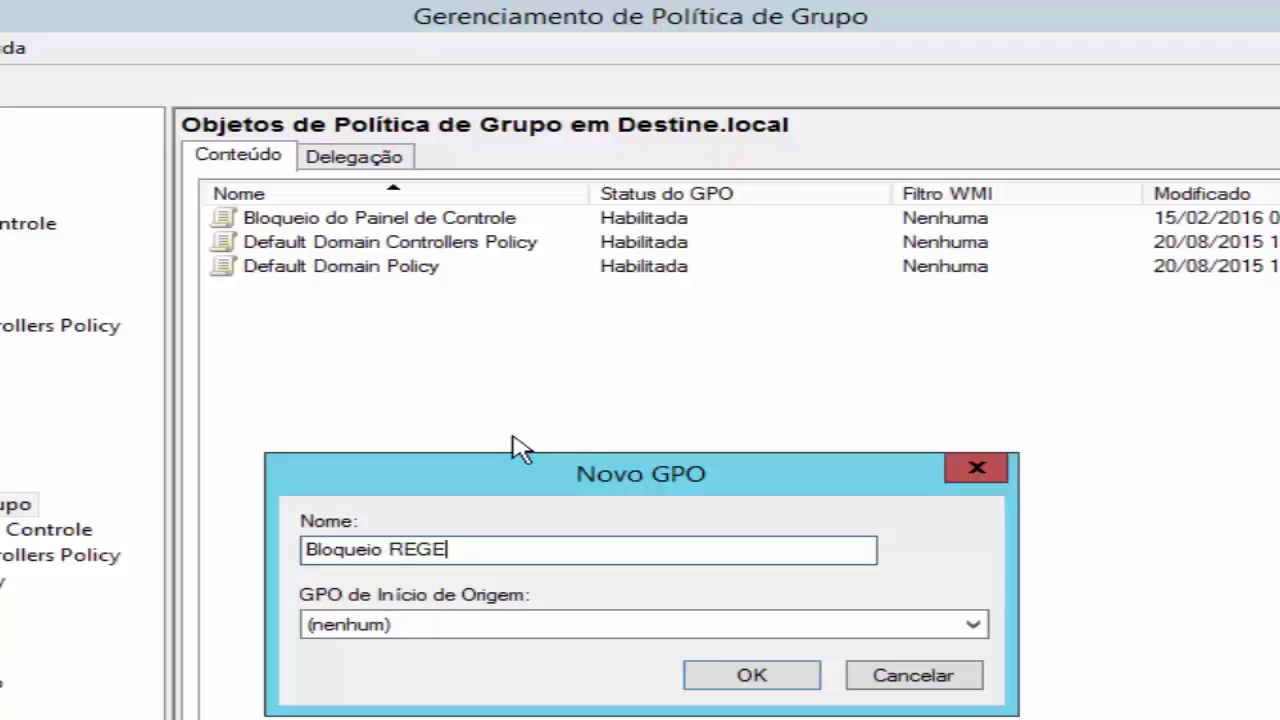
pyautogui.write('DIT')
pyautogui.click(754, 677)
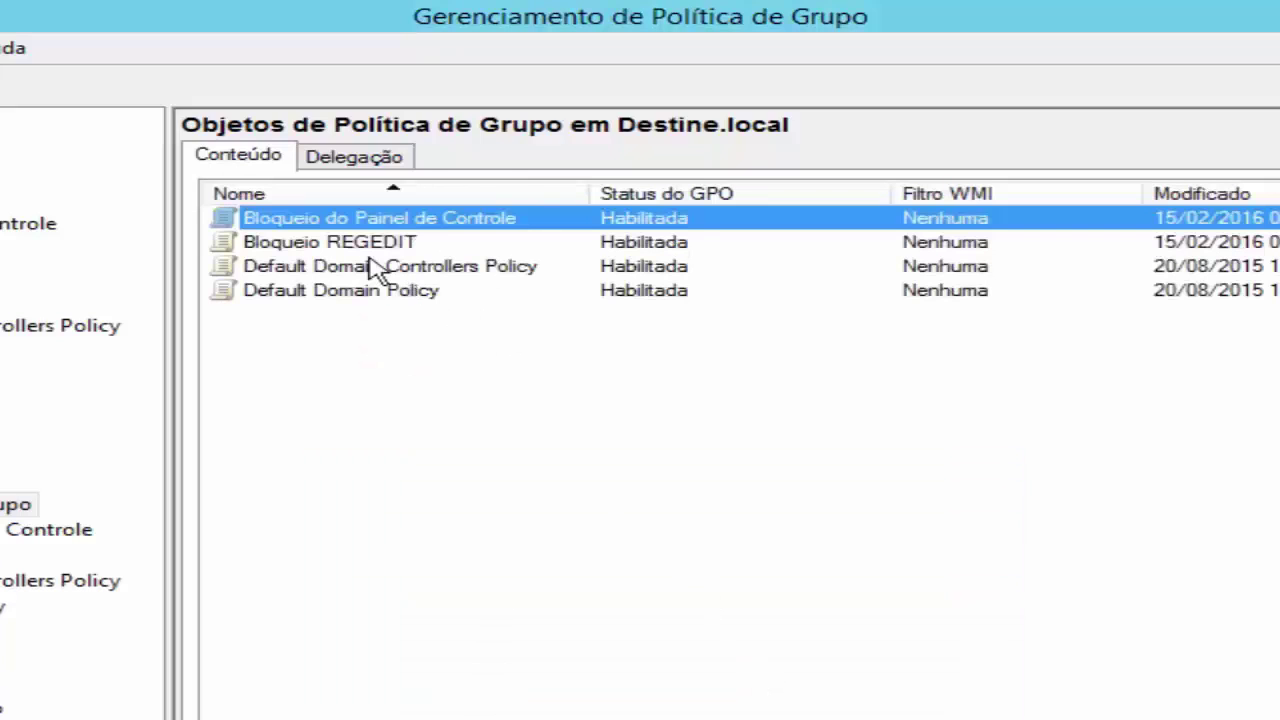
# Open the Bloqueio REGEDIT GPO for editing and go to the user configuration's Políticas > Modelos Administrativos > Sistema settings.
pyautogui.rightClick(350, 248)
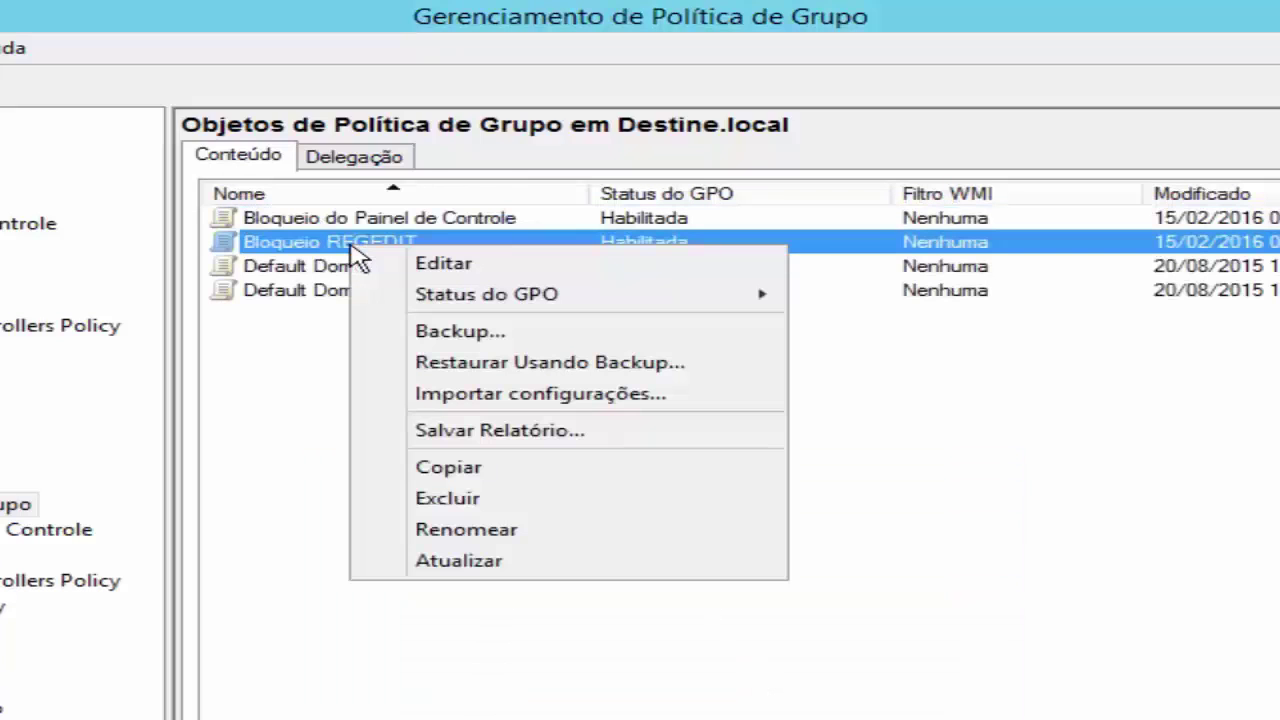
pyautogui.click(398, 266)
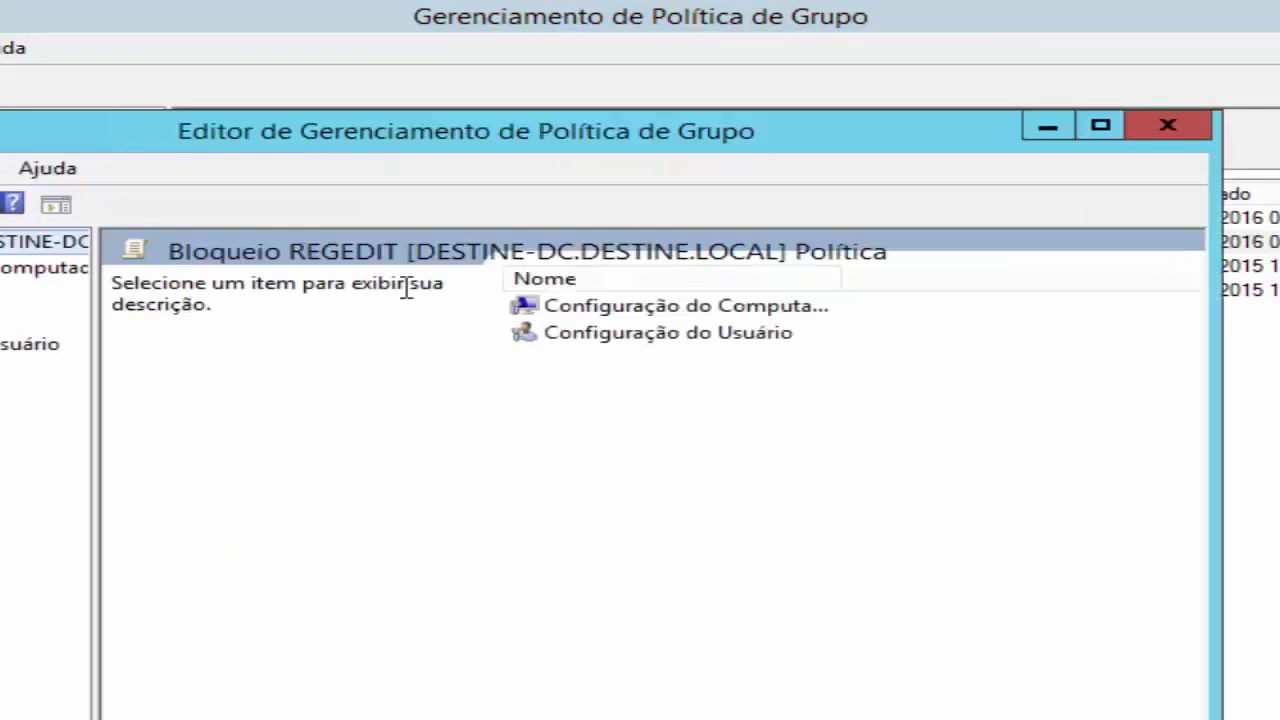
pyautogui.click(1088, 122)
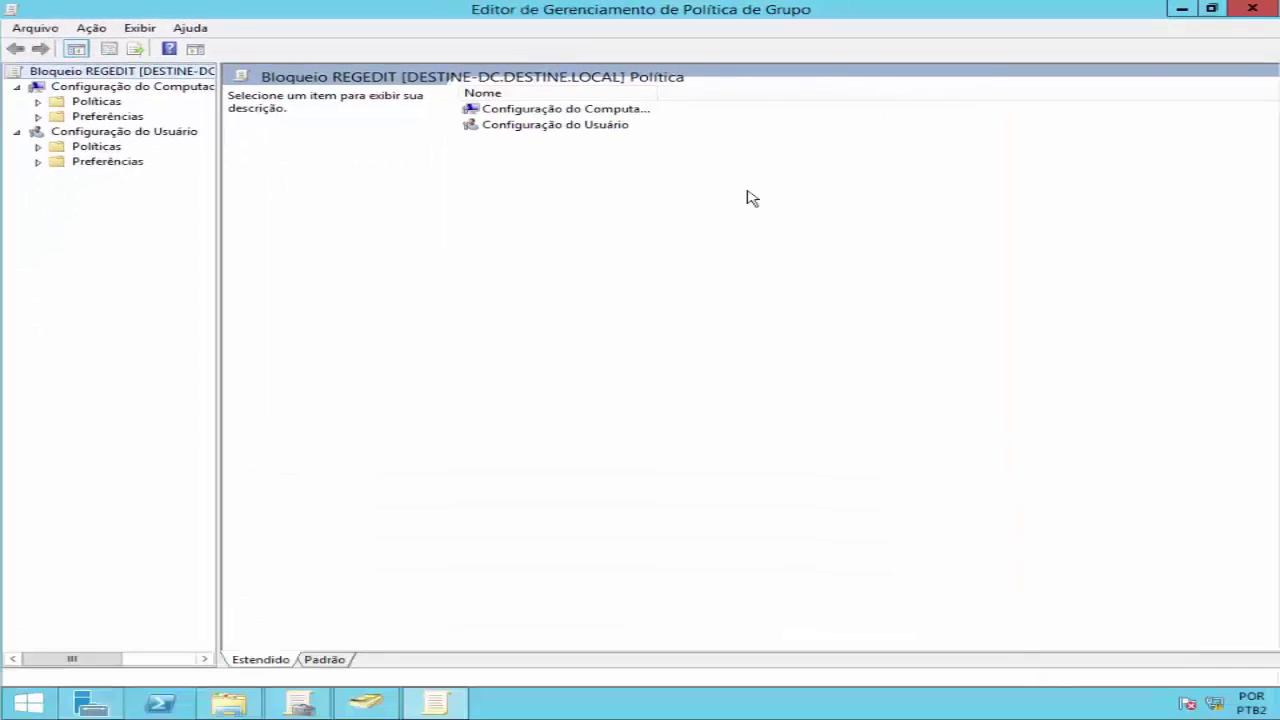
pyautogui.click(38, 147)
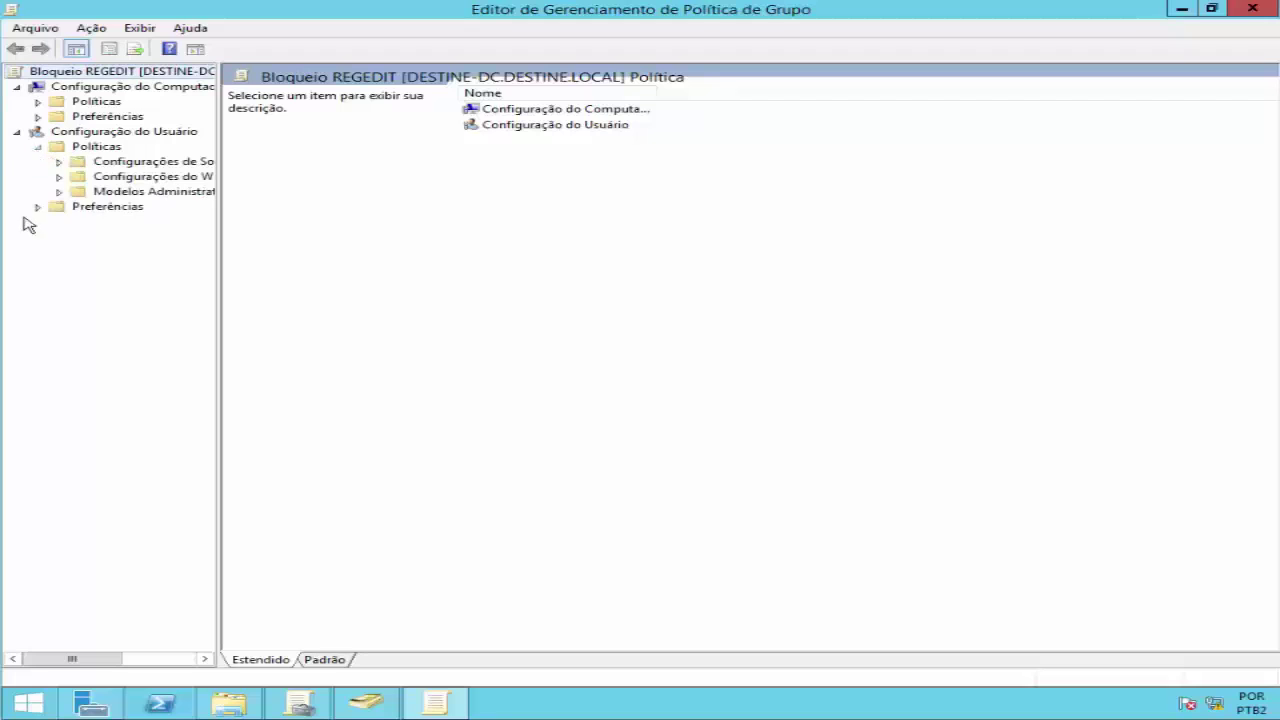
pyautogui.click(171, 194)
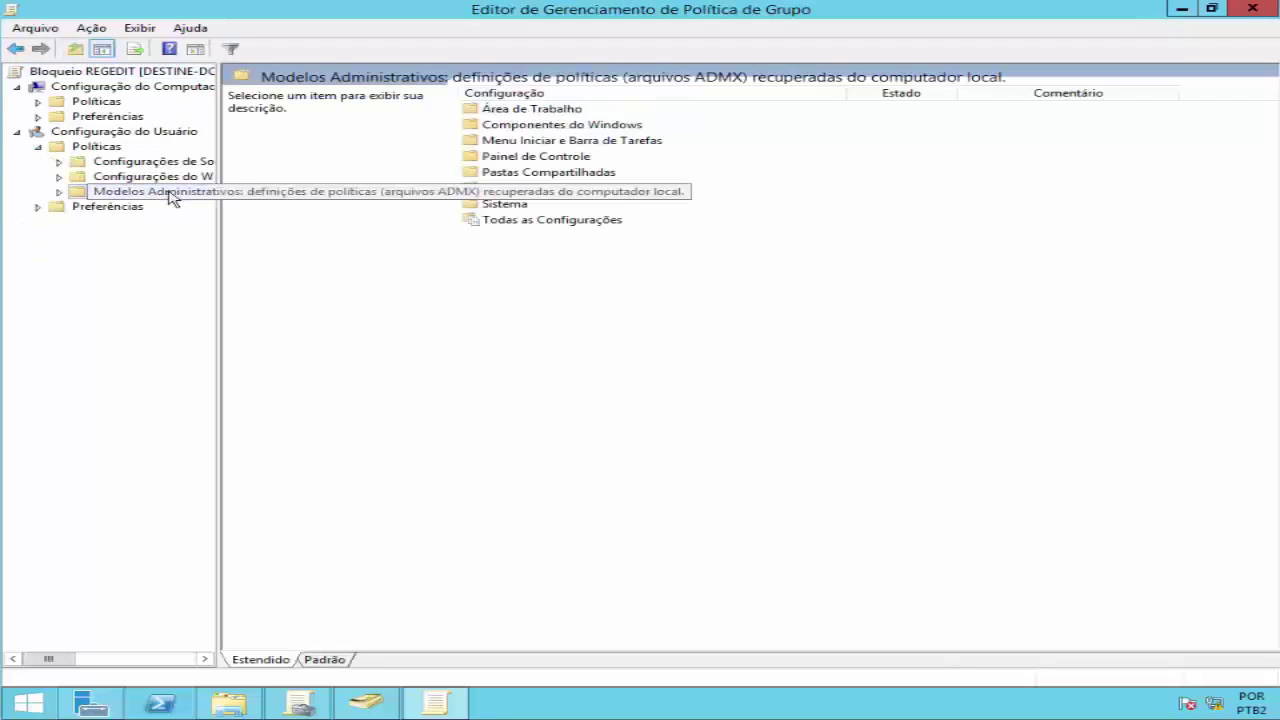
pyautogui.doubleClick(505, 204)
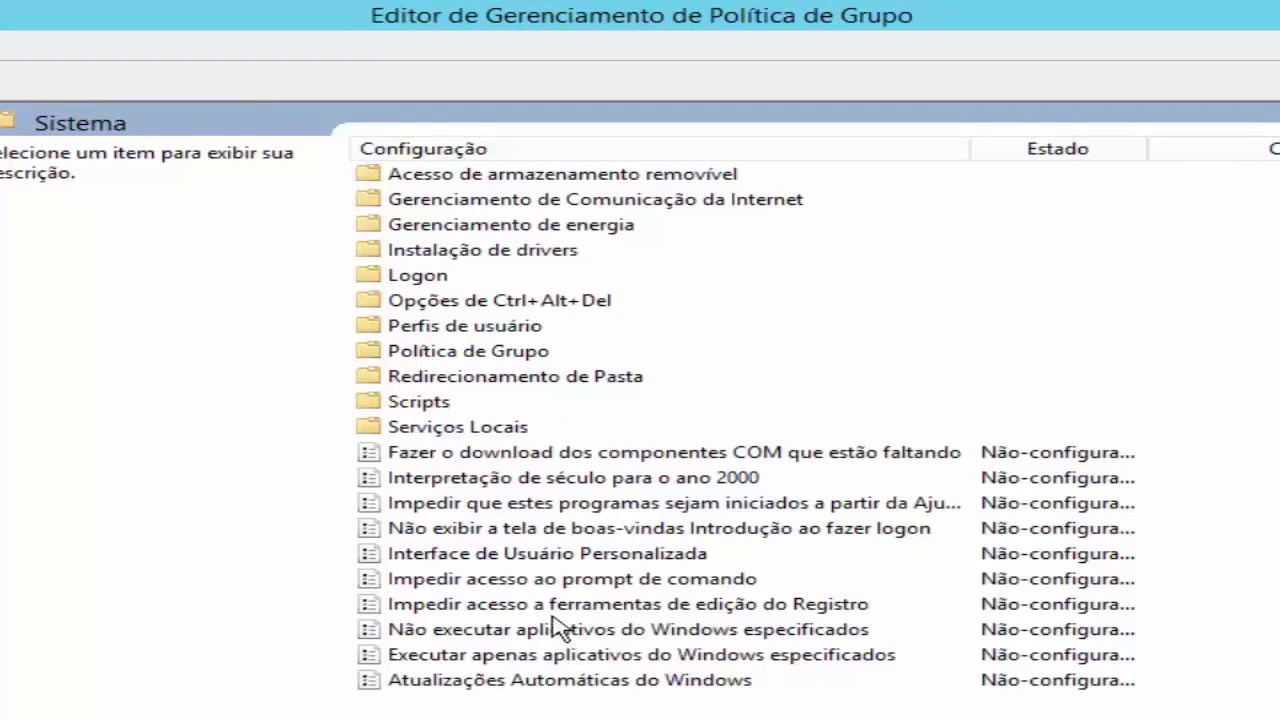
# Enable the policy Impedir acesso a ferramentas de edição do Registro, setting the option Desativar execução em modo silencioso do regedit to Não.
pyautogui.click(541, 606)
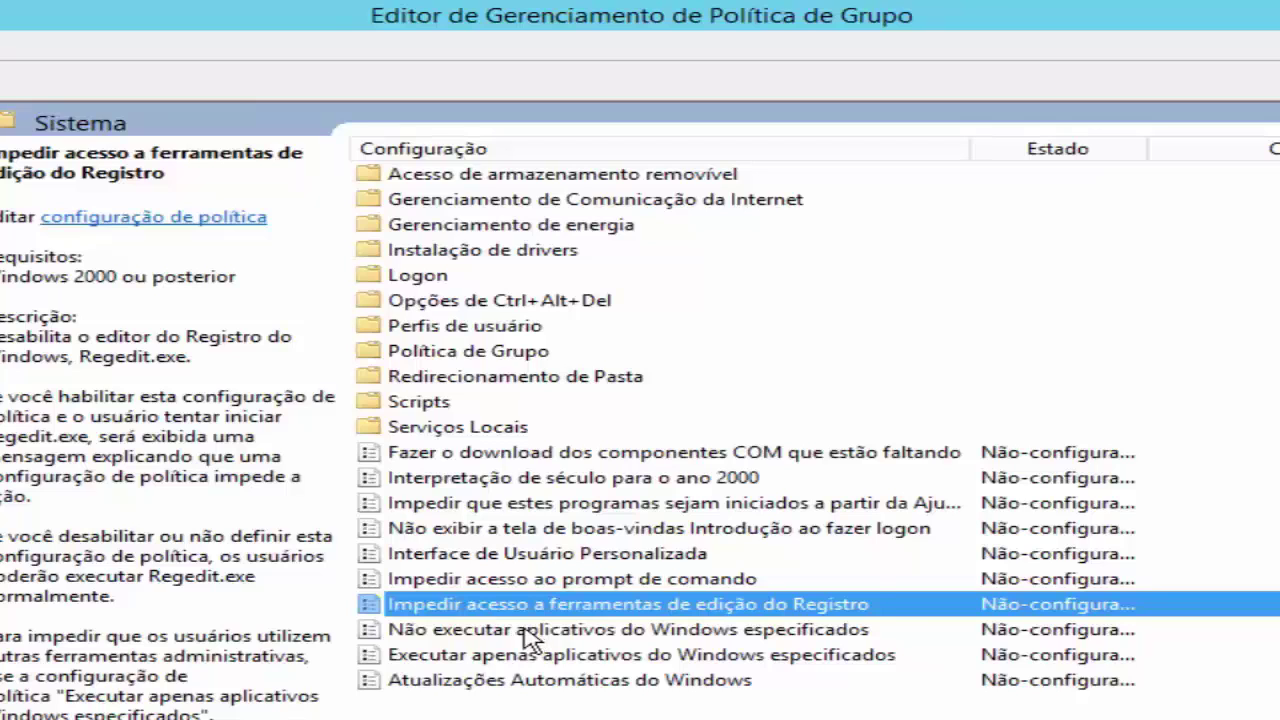
pyautogui.click(514, 580)
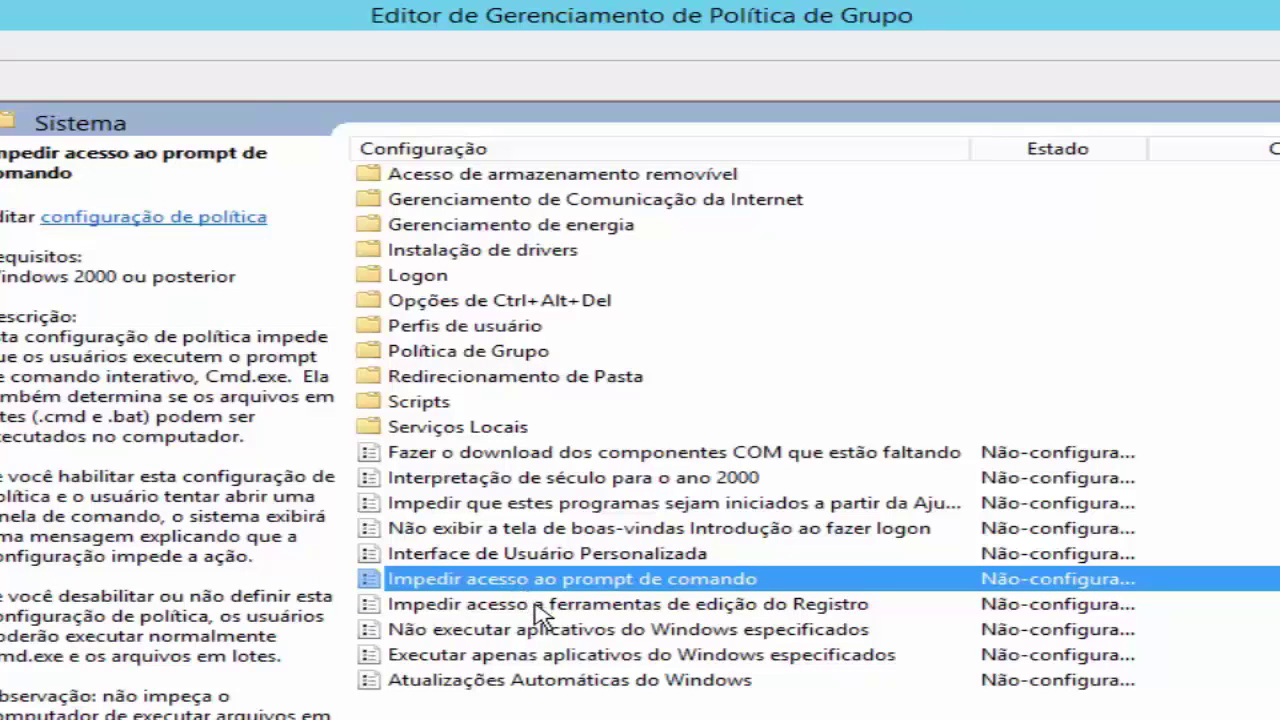
pyautogui.doubleClick(538, 604)
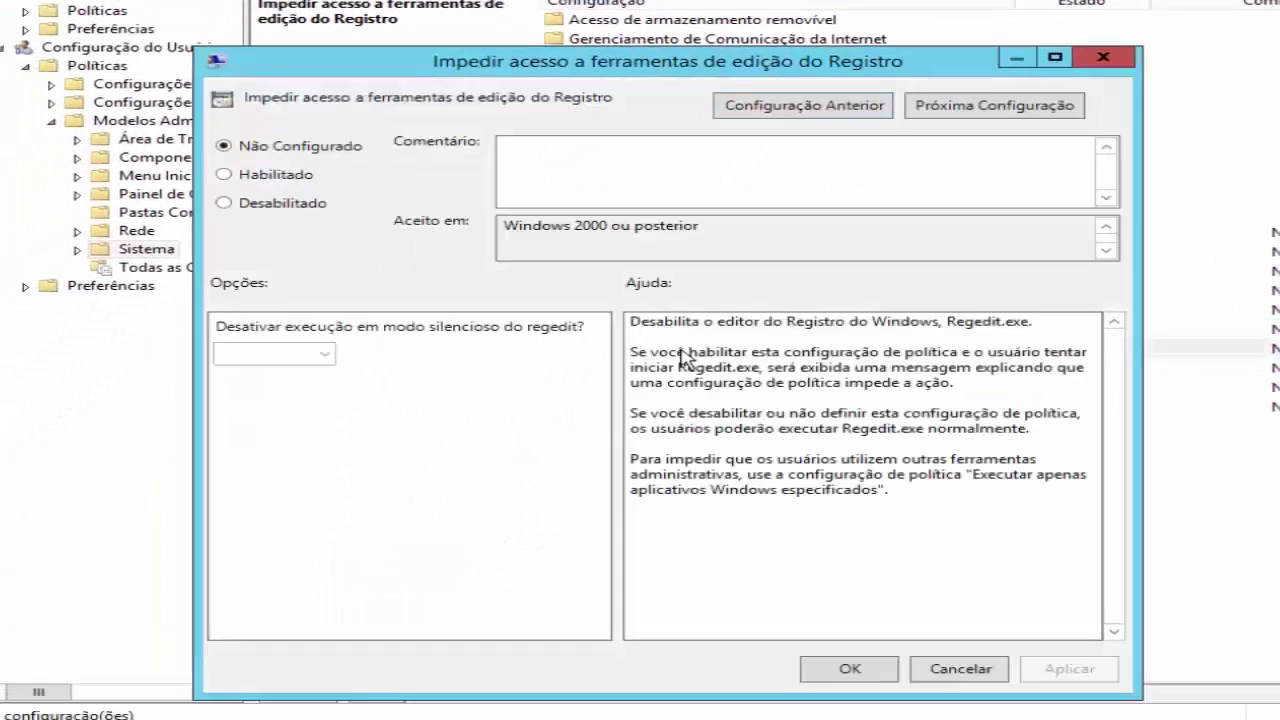
pyautogui.click(288, 175)
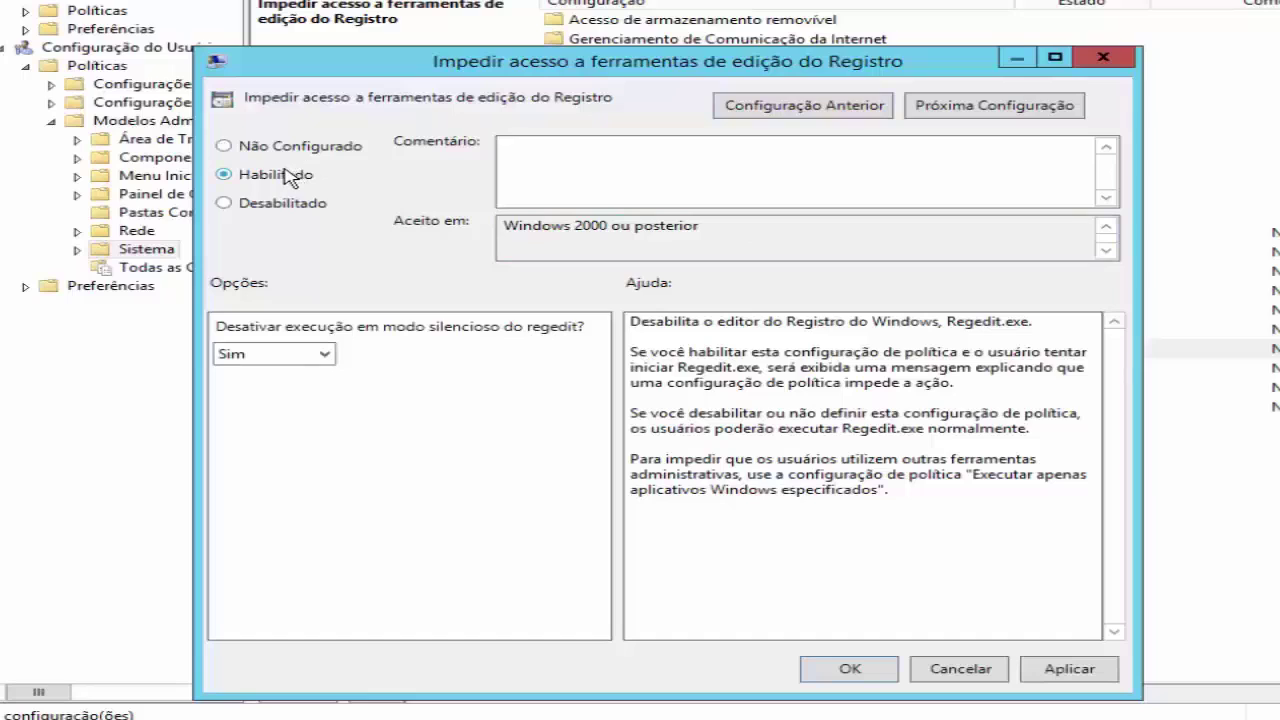
pyautogui.click(326, 355)
pyautogui.click(408, 372)
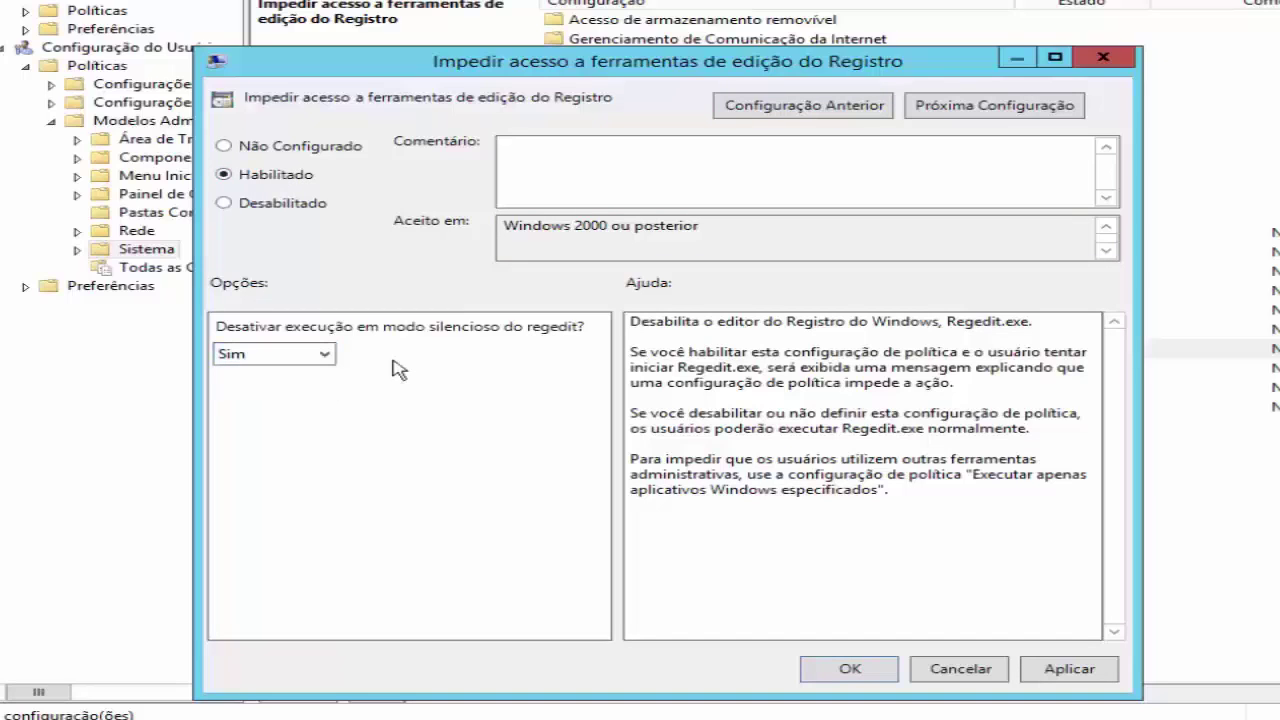
pyautogui.click(327, 357)
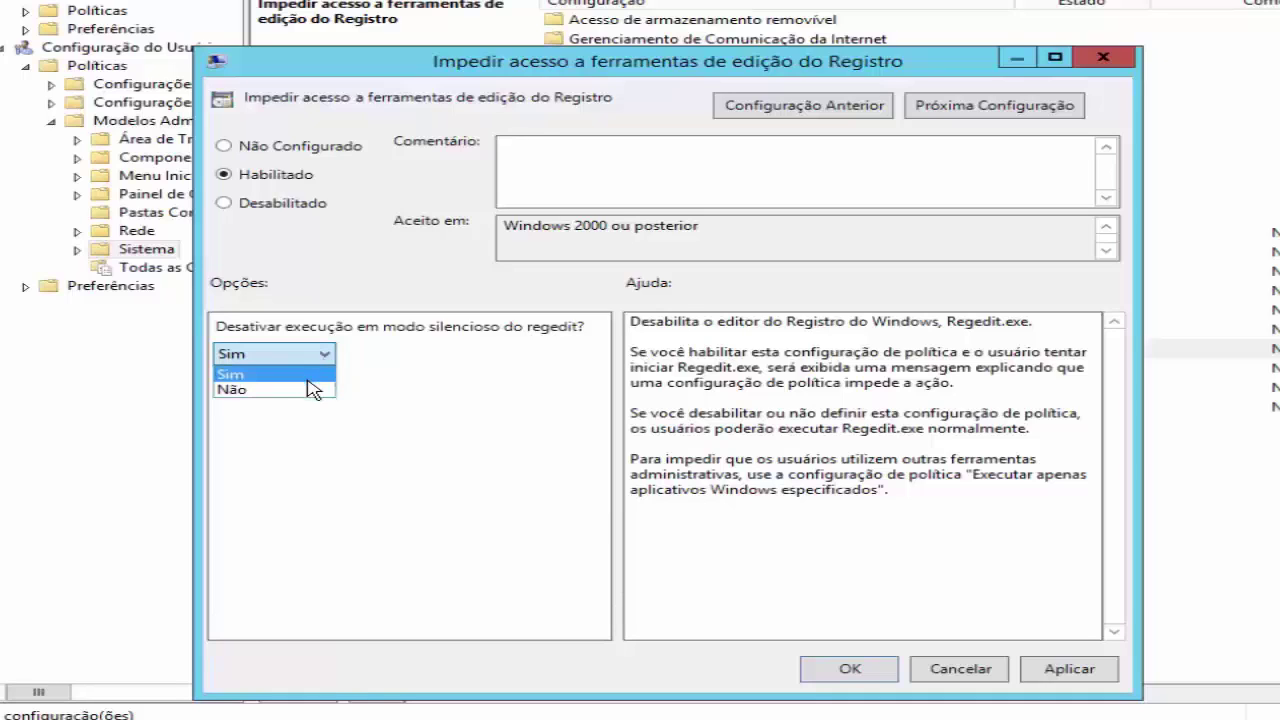
pyautogui.click(305, 390)
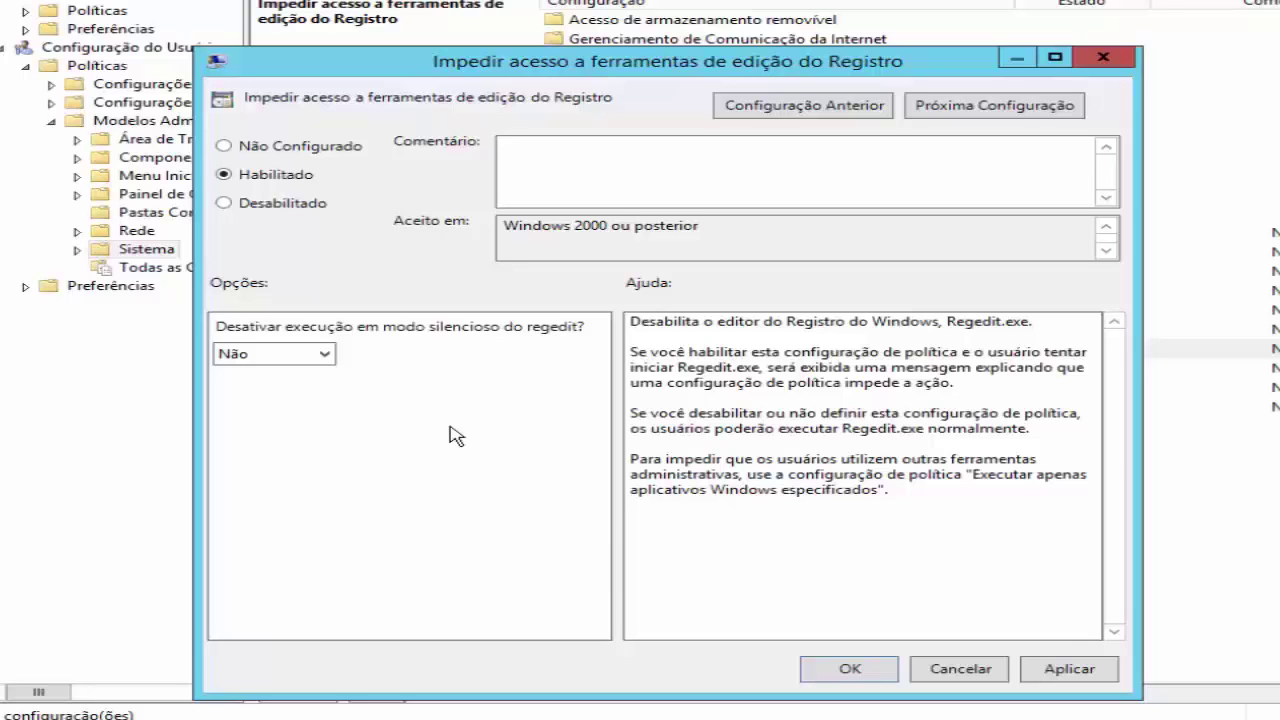
pyautogui.click(1066, 676)
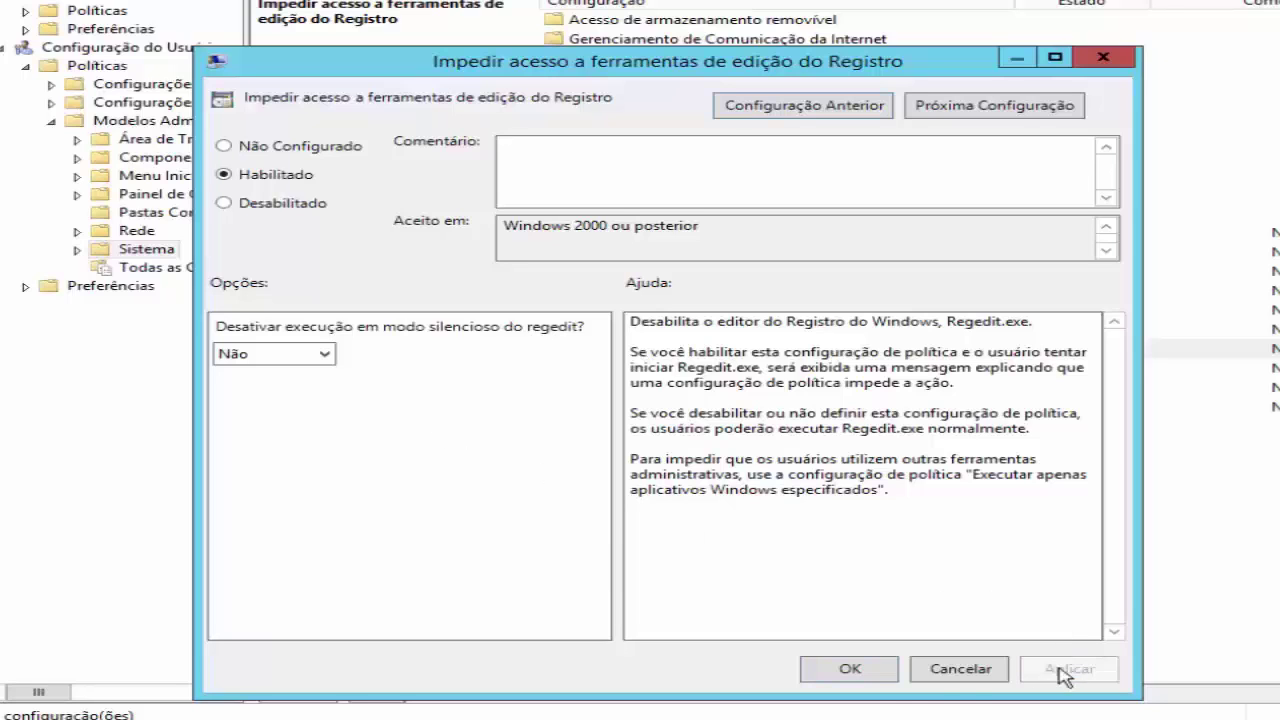
pyautogui.click(855, 670)
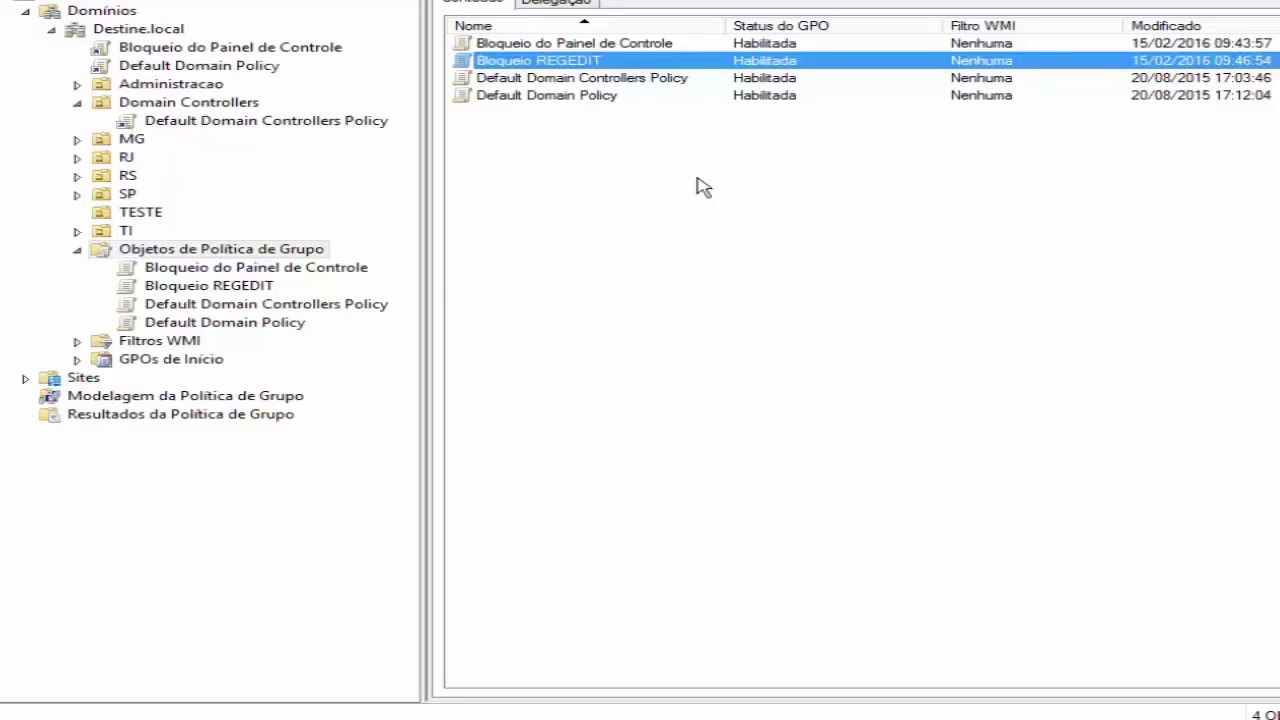
# Check the scope of the Bloqueio REGEDIT GPO and link it to the TESTE organizational unit.
pyautogui.doubleClick(480, 62)
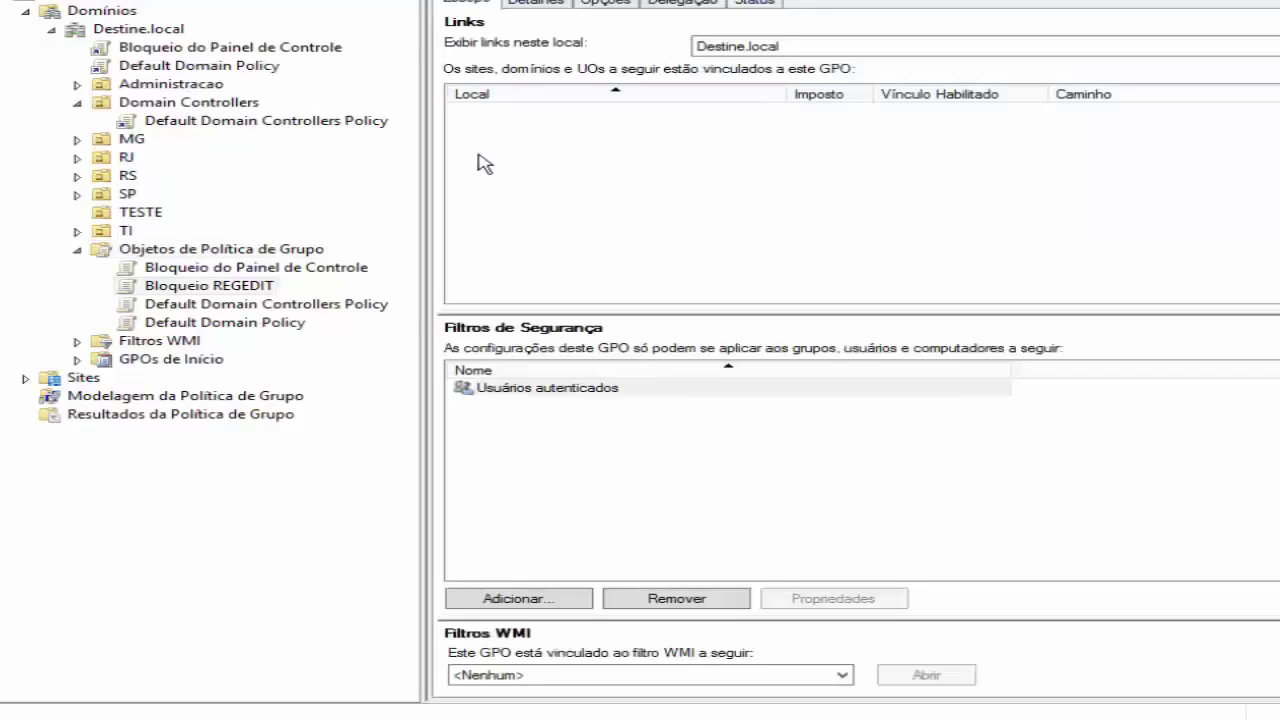
pyautogui.click(533, 392)
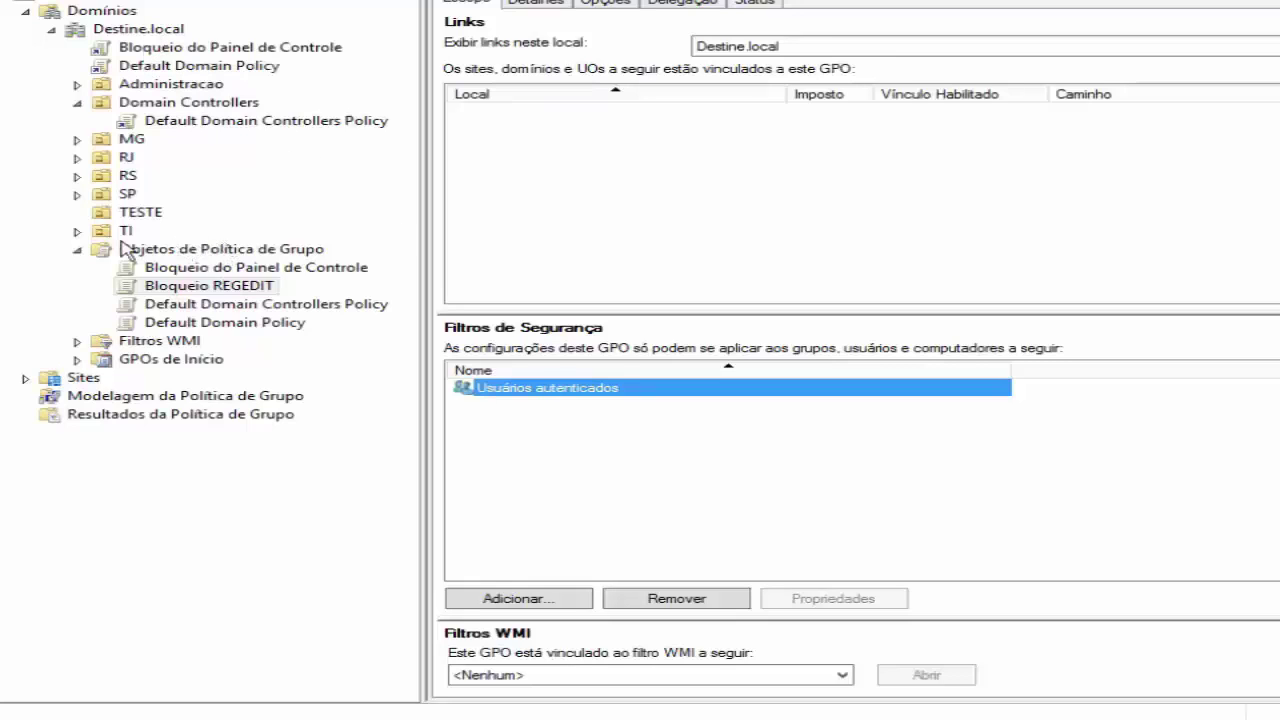
pyautogui.click(147, 218)
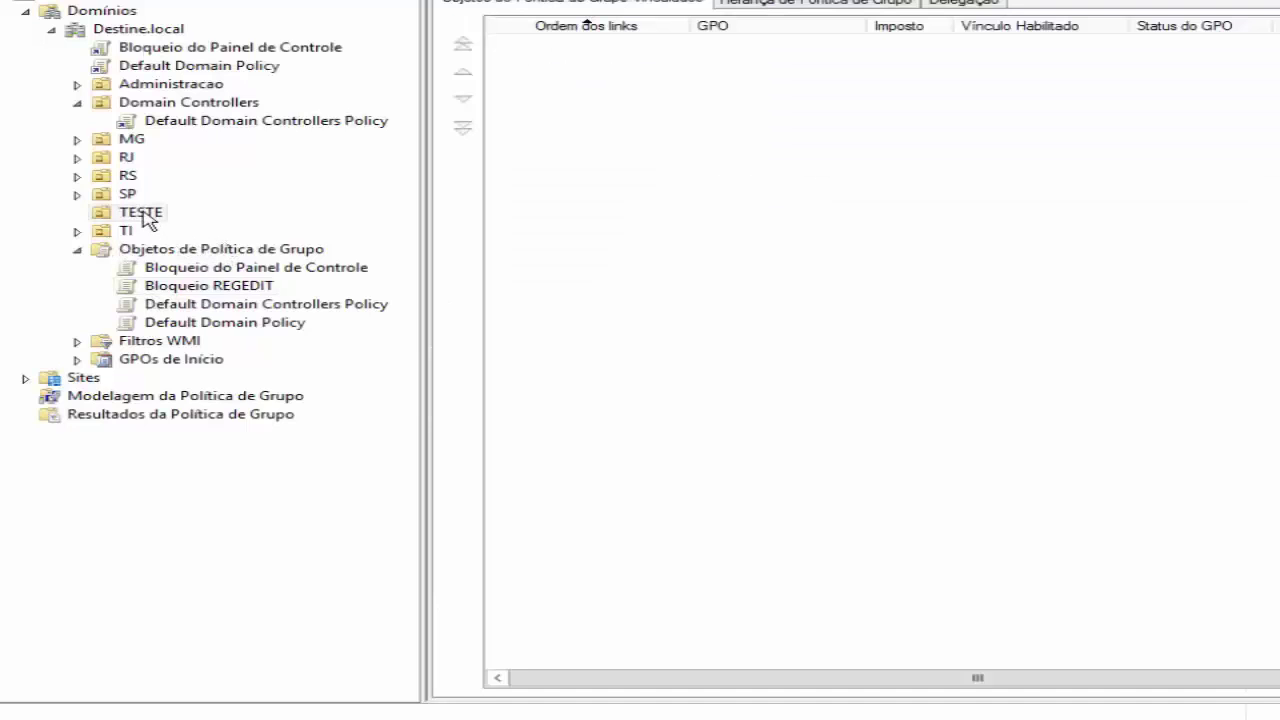
pyautogui.rightClick(147, 218)
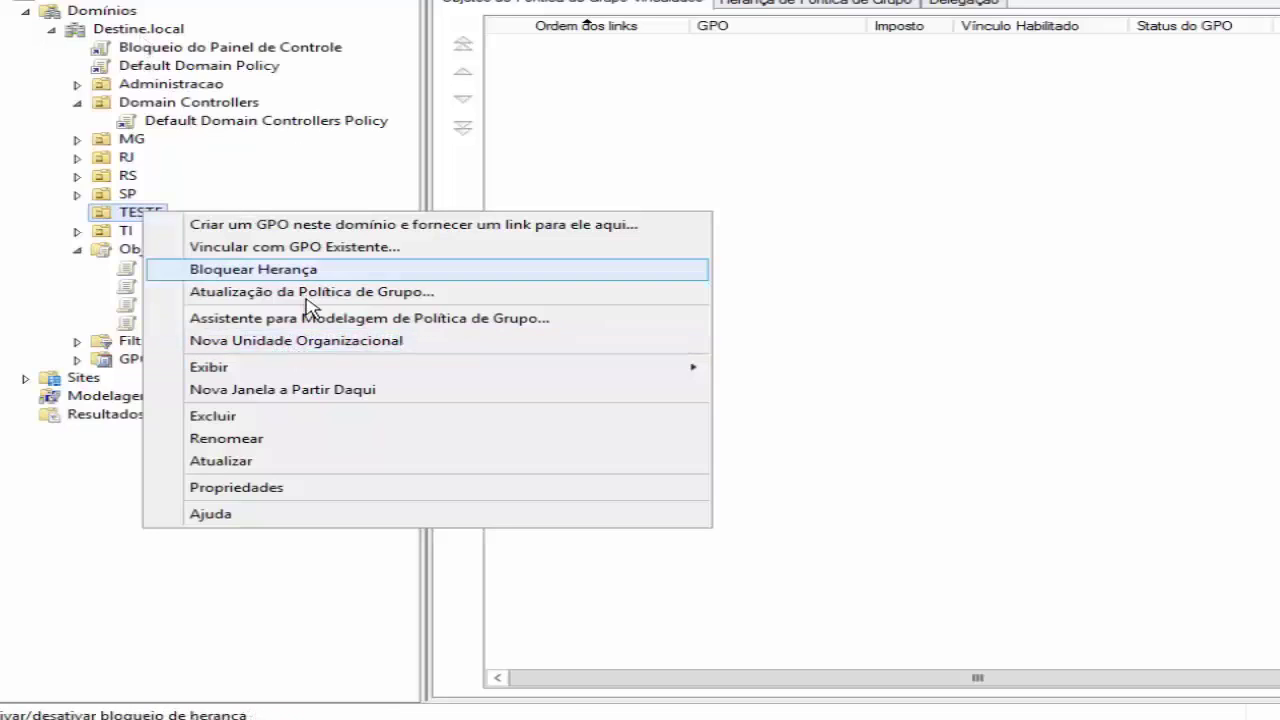
pyautogui.click(232, 250)
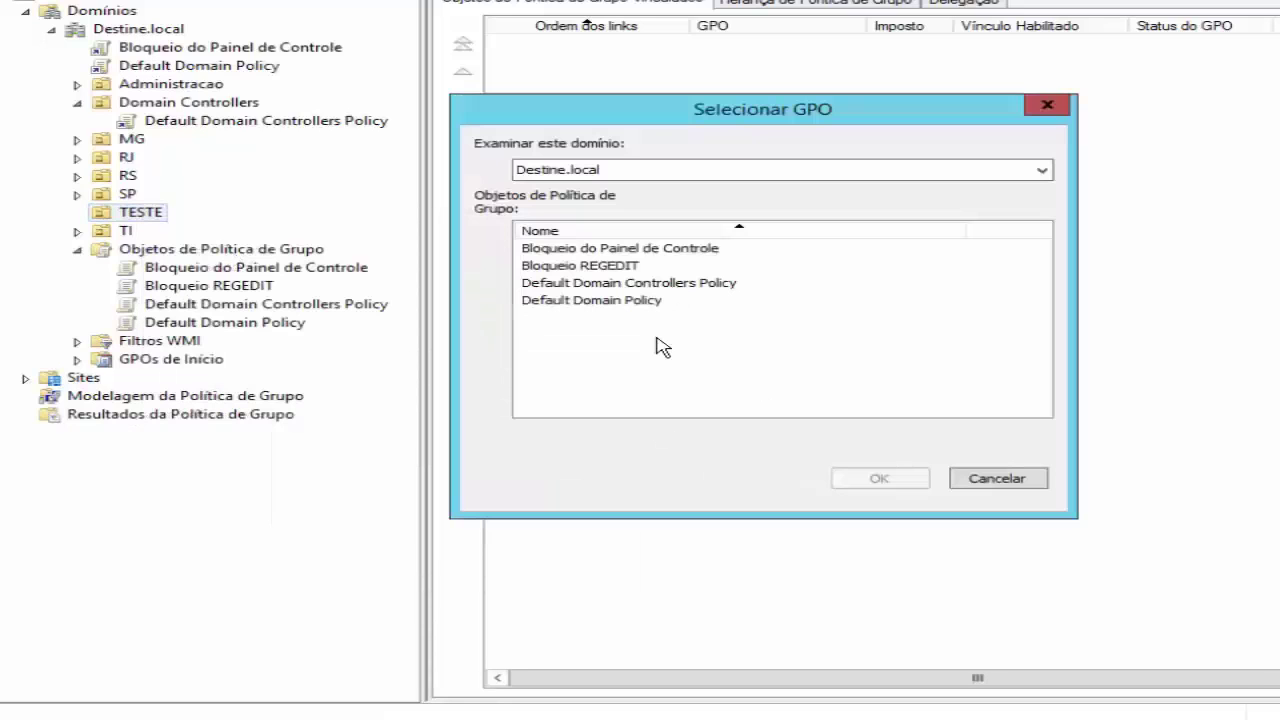
pyautogui.click(600, 266)
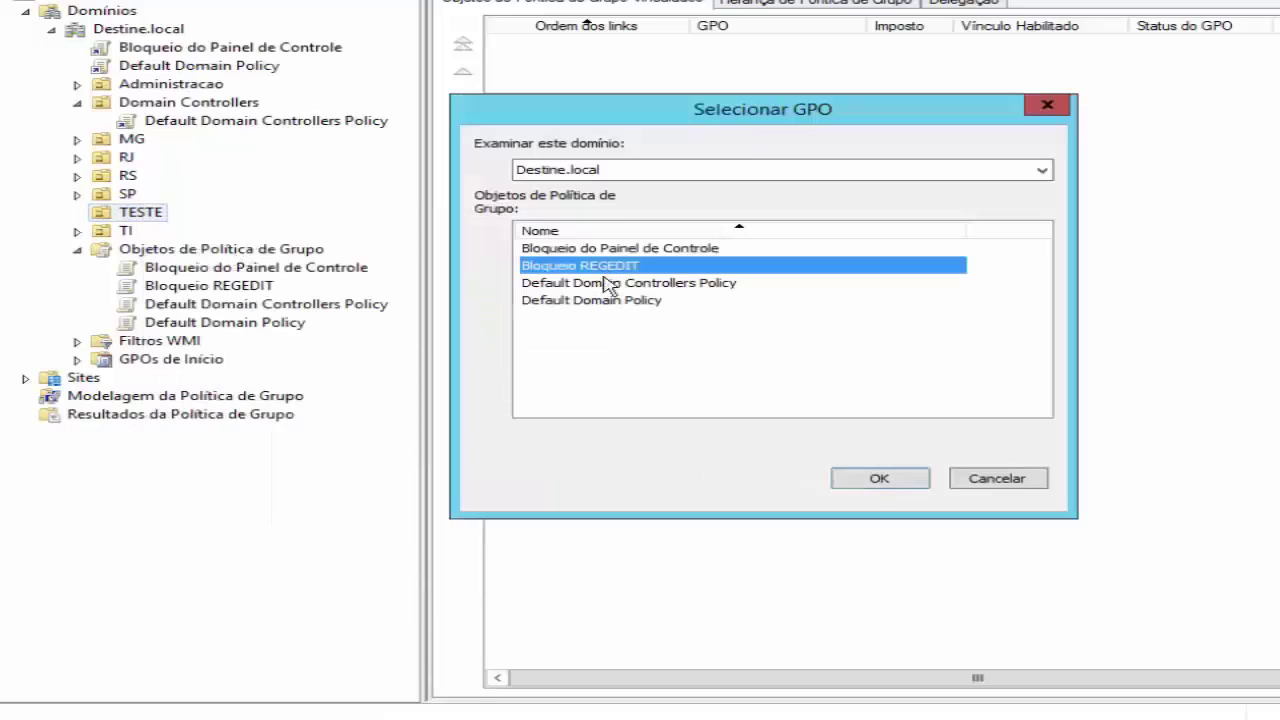
pyautogui.click(867, 481)
# Review the scope of the Bloqueio REGEDIT link under TESTE and show all its configured settings in the report.
pyautogui.click(243, 238)
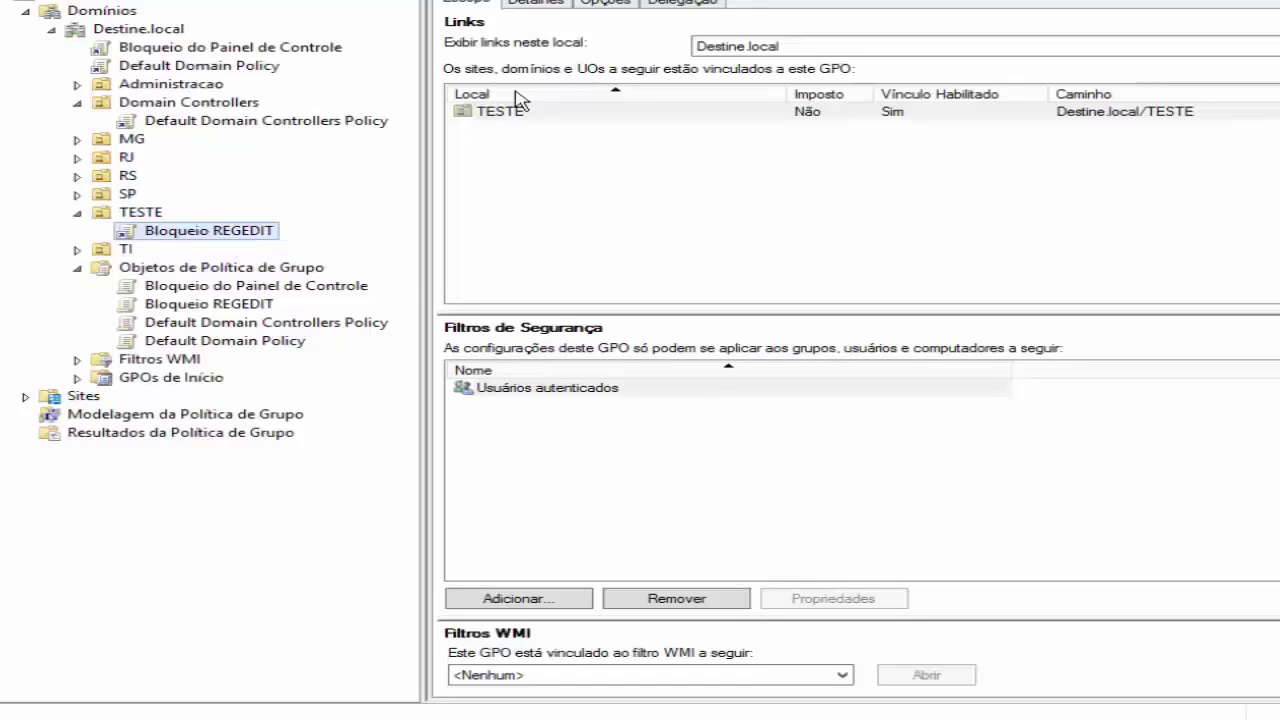
pyautogui.click(606, 3)
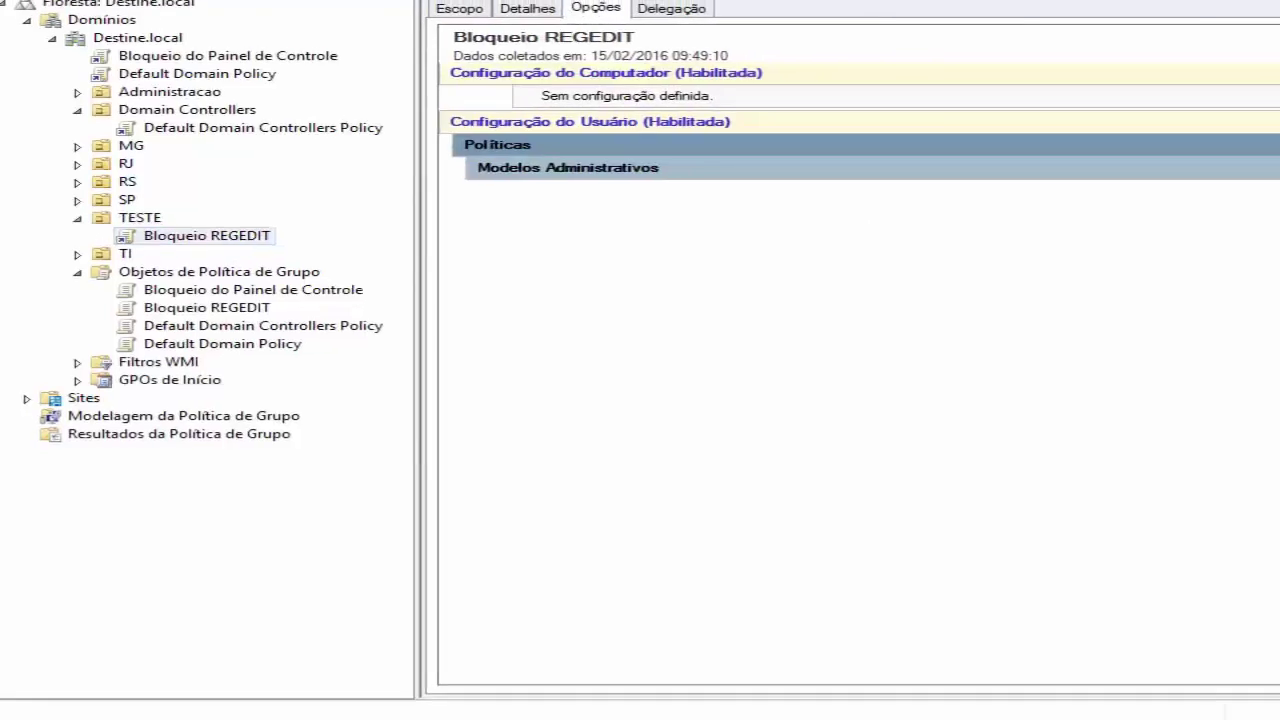
pyautogui.click(1160, 134)
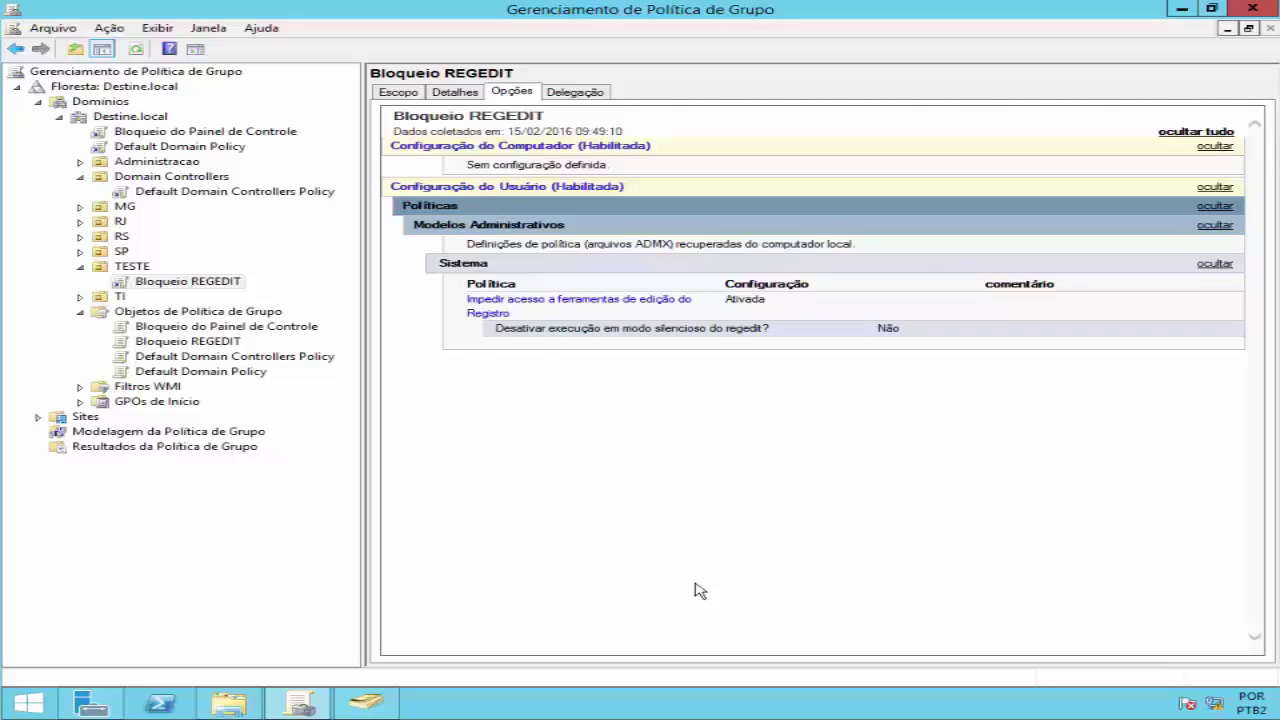
# Switch to the client machine, run regedit to test access before refreshing policies, and close the Registry Editor and Run dialog.
pyautogui.moveTo(305, 710)
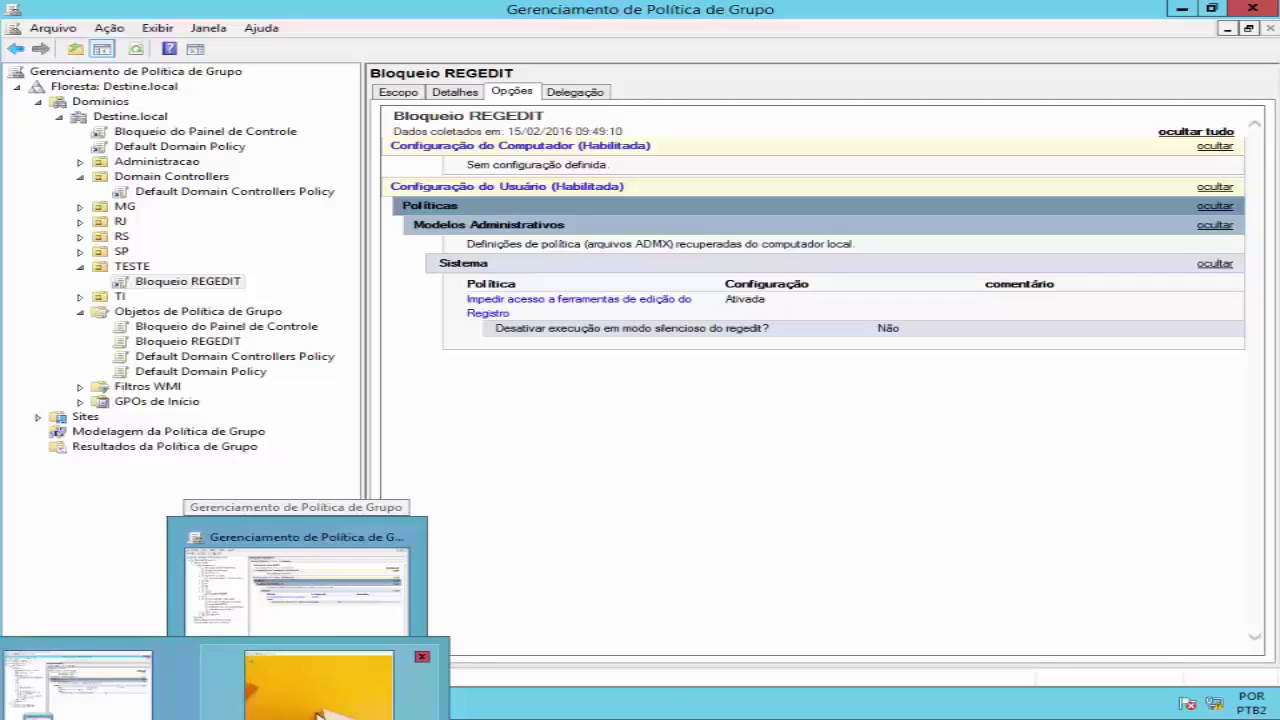
pyautogui.click(318, 700)
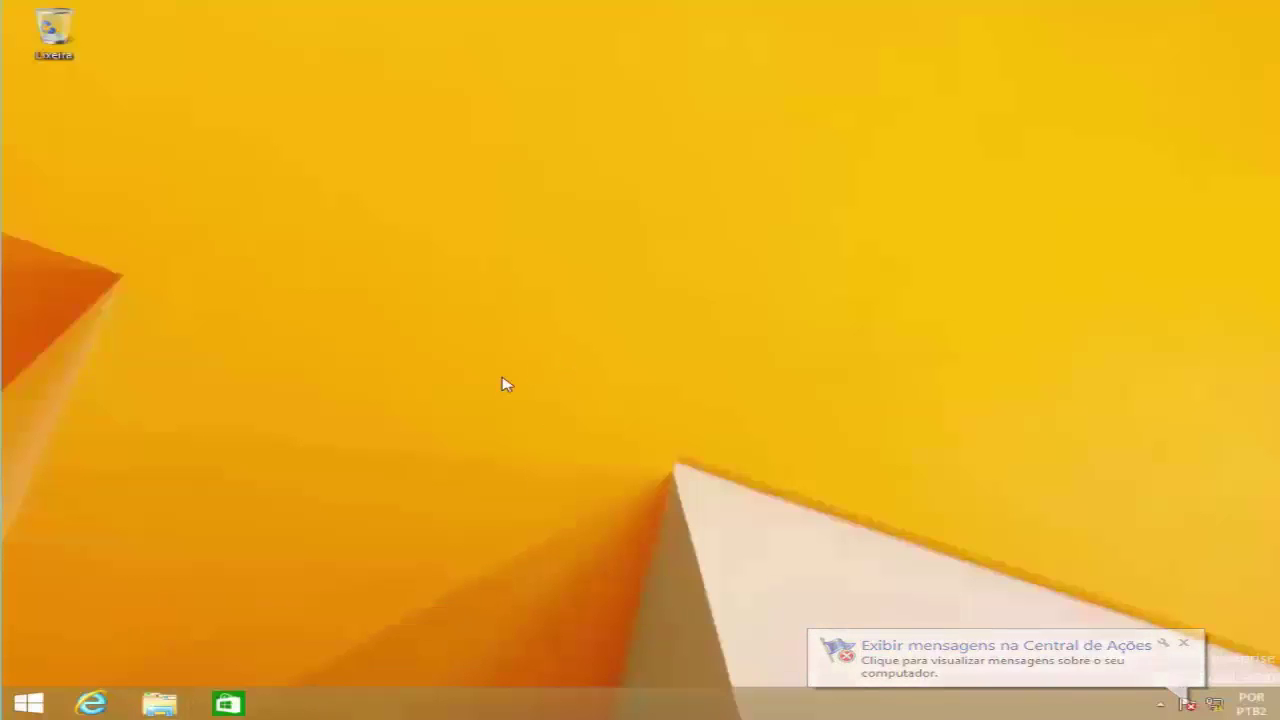
pyautogui.press('super+r')
pyautogui.press('Return')
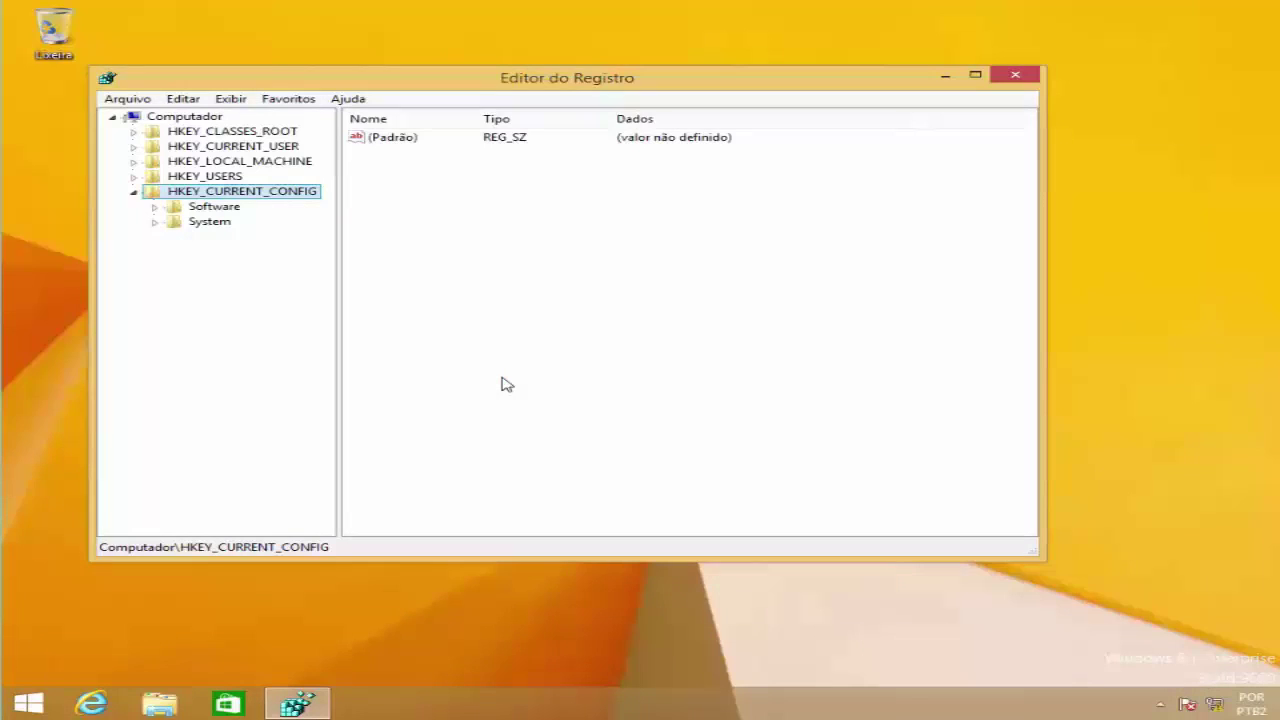
pyautogui.click(1025, 80)
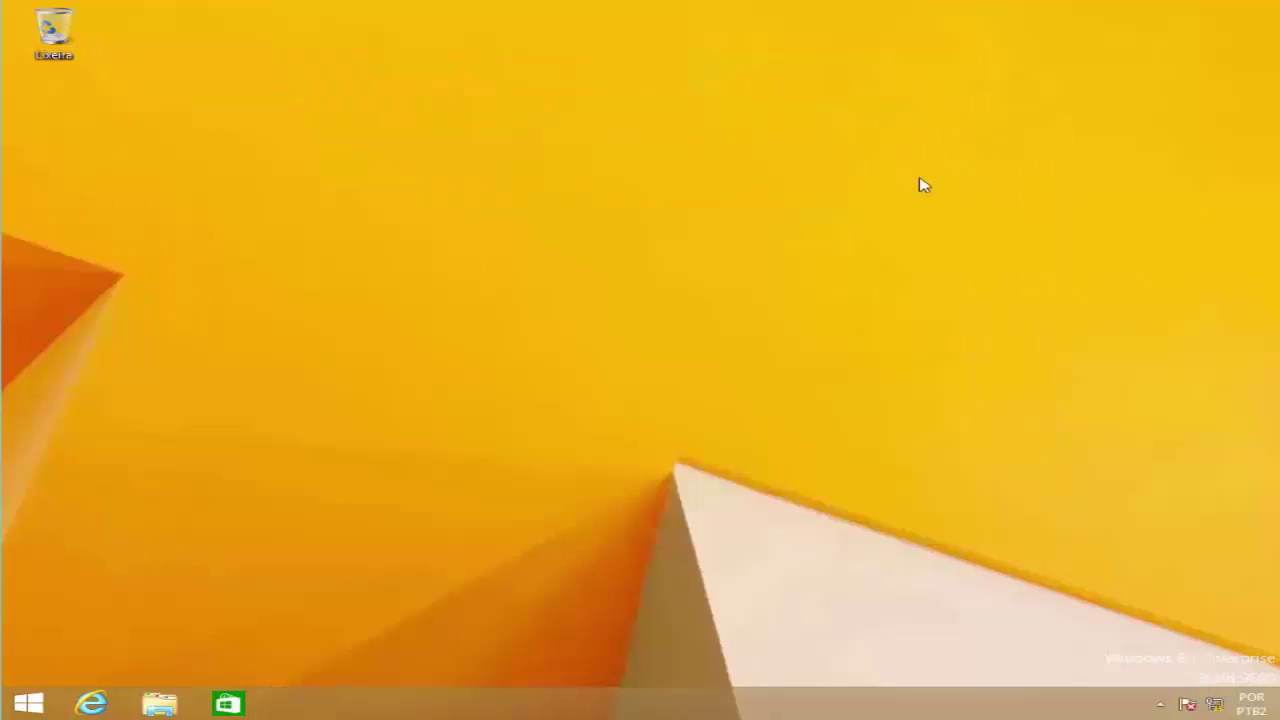
pyautogui.press('super+r')
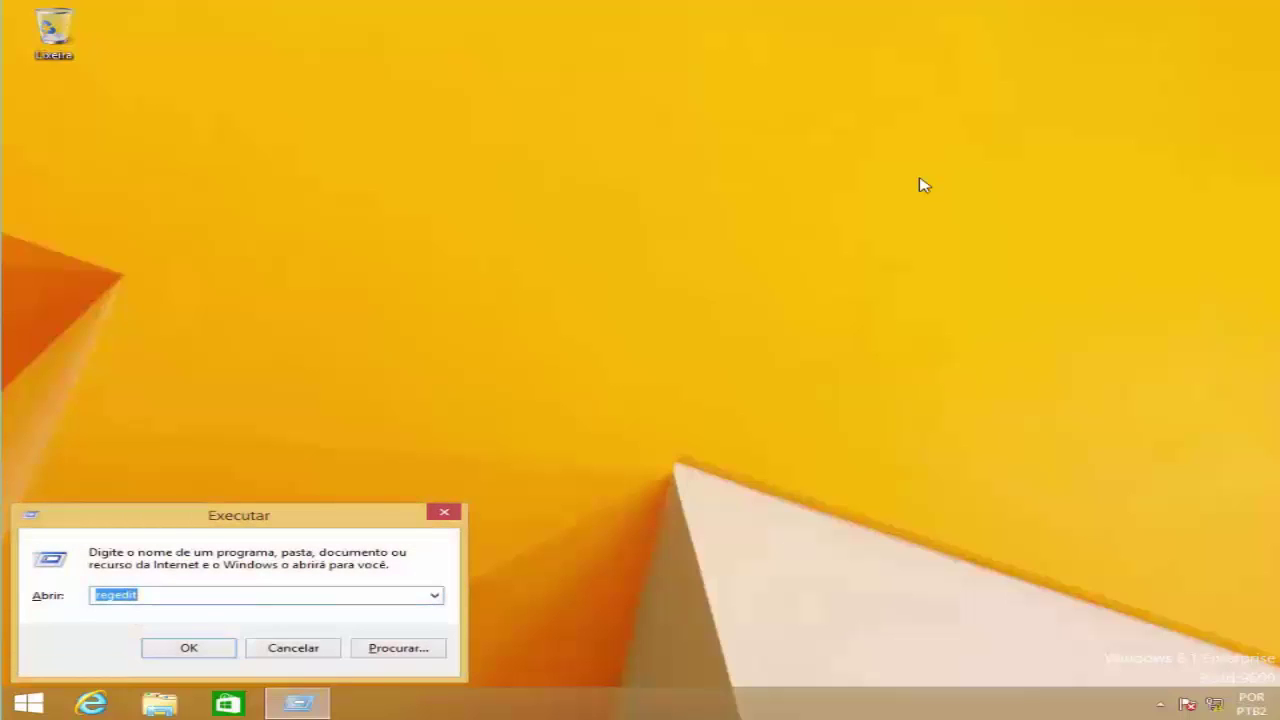
pyautogui.click(443, 512)
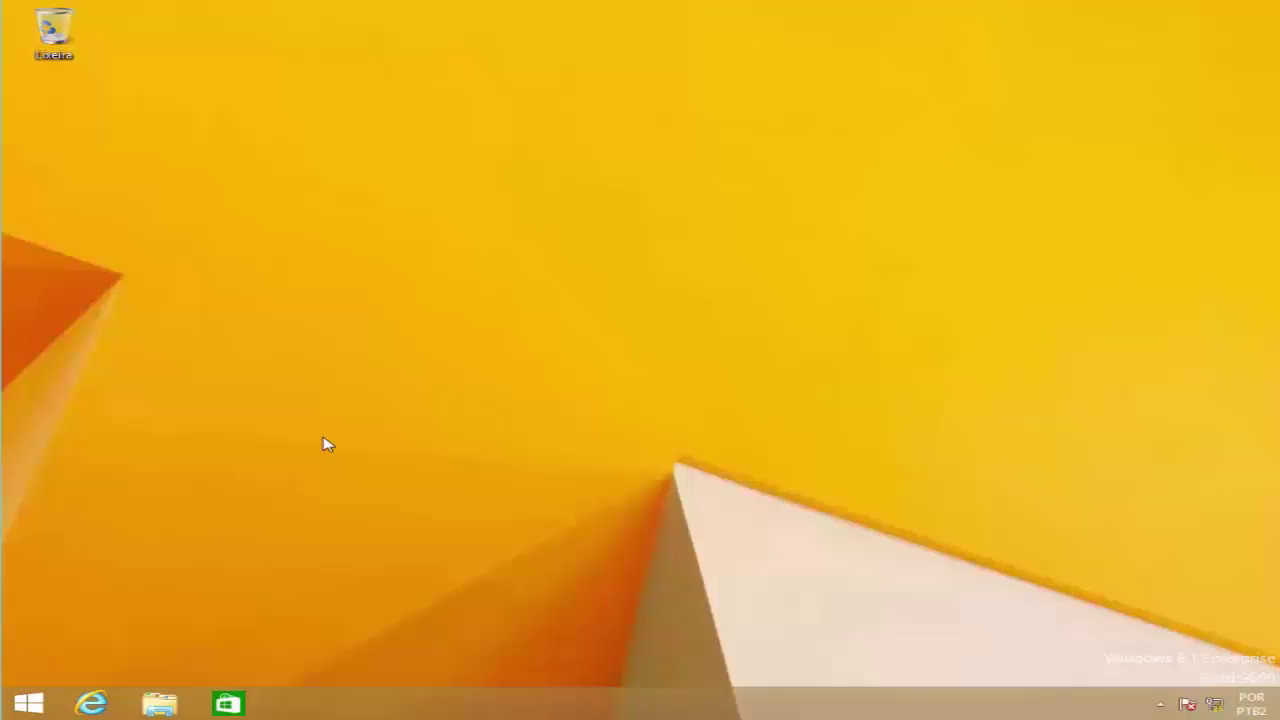
# Open a Command Prompt on the client and force a Group Policy update with gpupdate /force.
pyautogui.rightClick(28, 706)
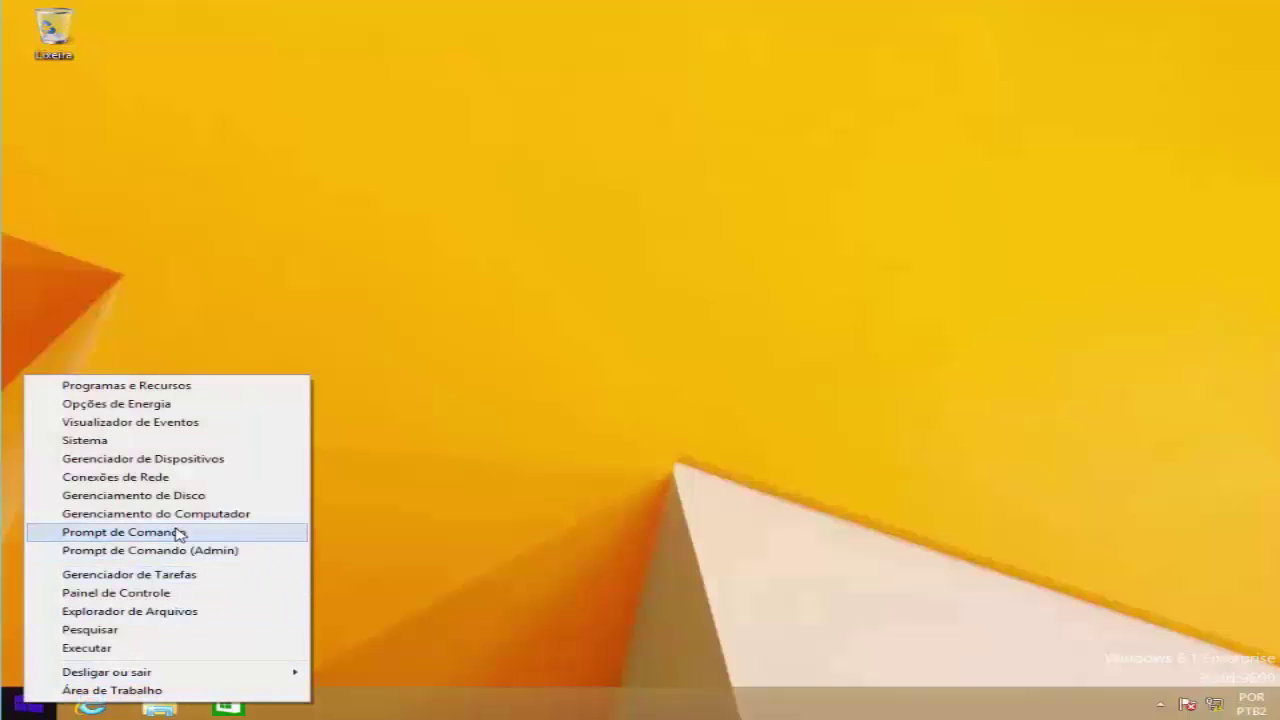
pyautogui.click(284, 532)
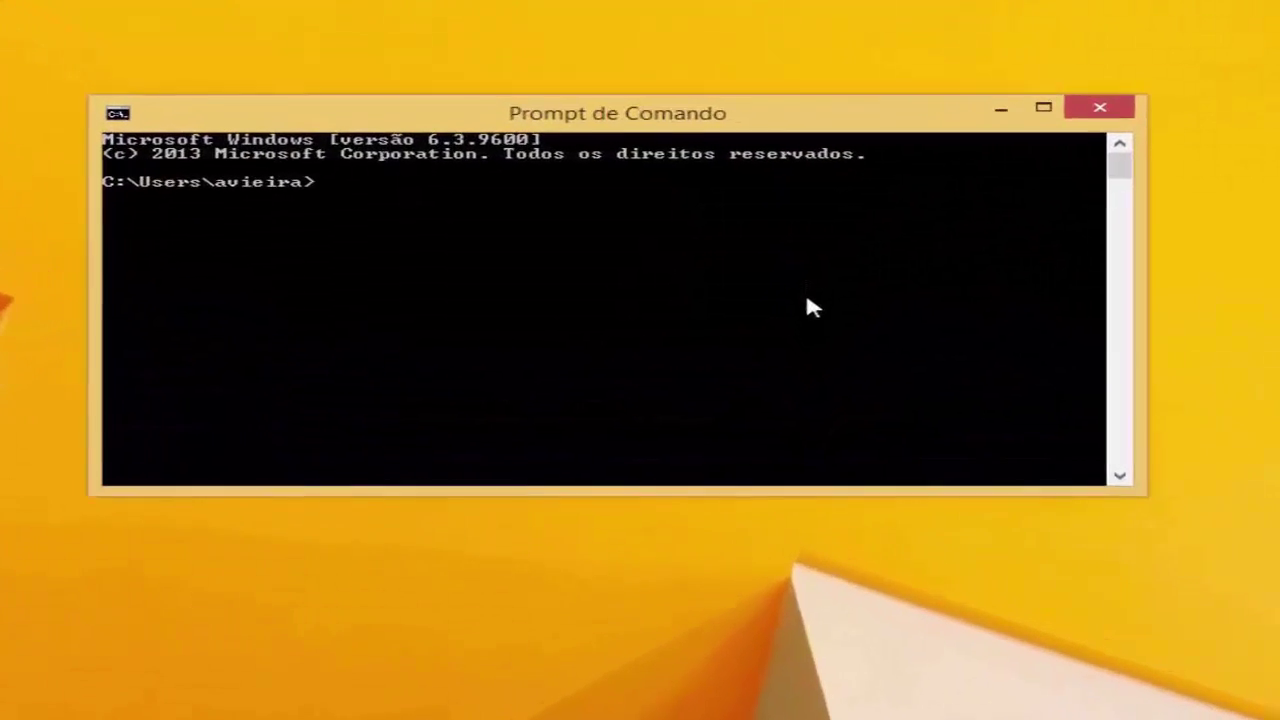
pyautogui.write('gp')
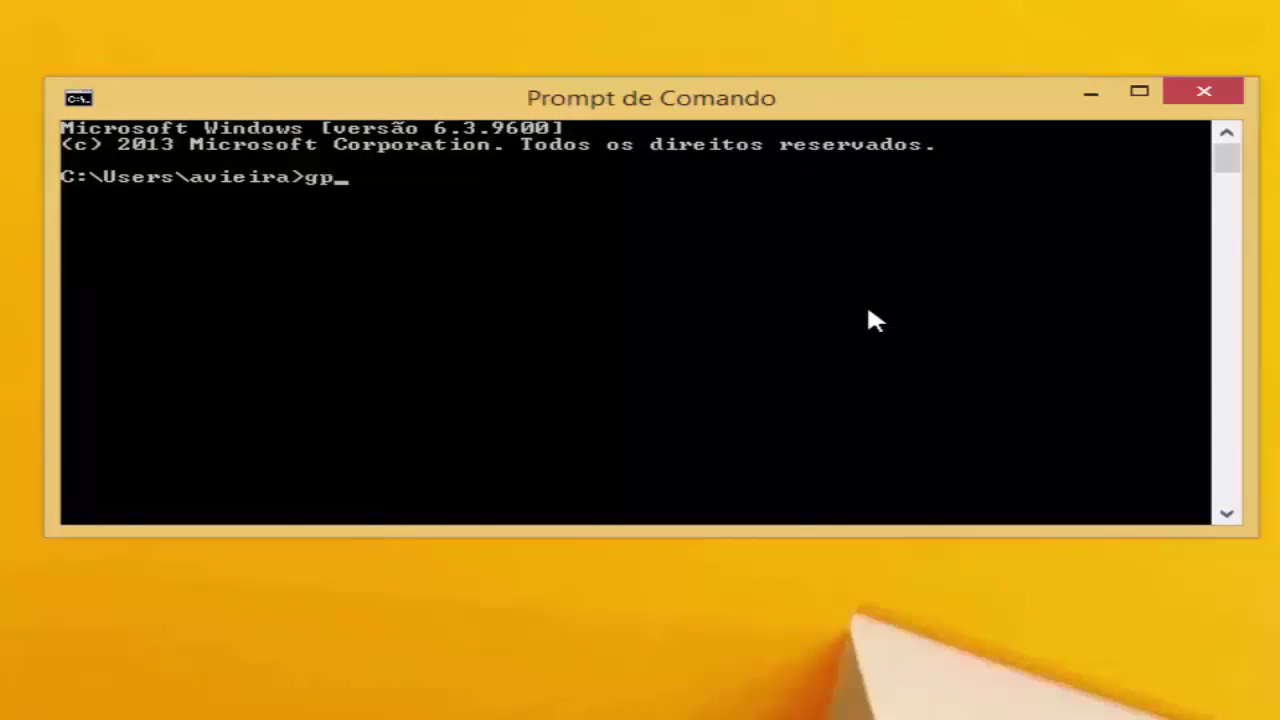
pyautogui.write('update /')
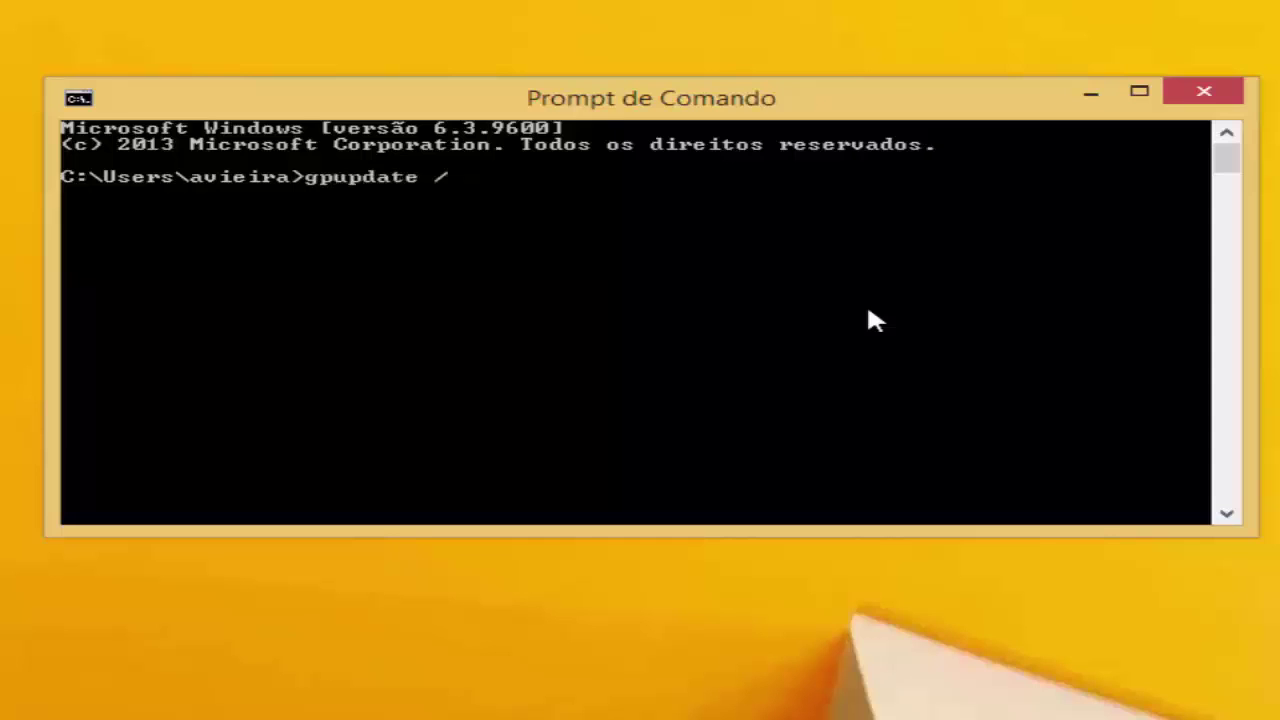
pyautogui.write('force')
pyautogui.press('Return')
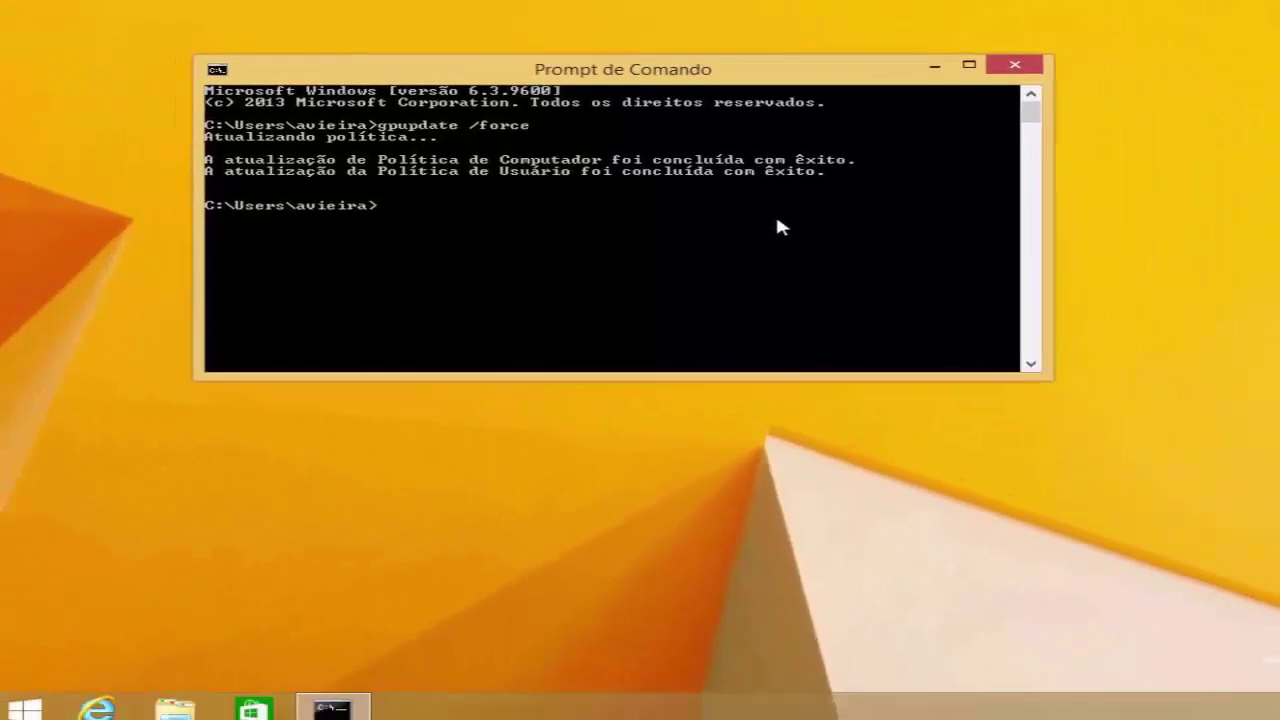
# Run regedit again to test the registry editing block, and dismiss the resulting message.
pyautogui.press('super+r')
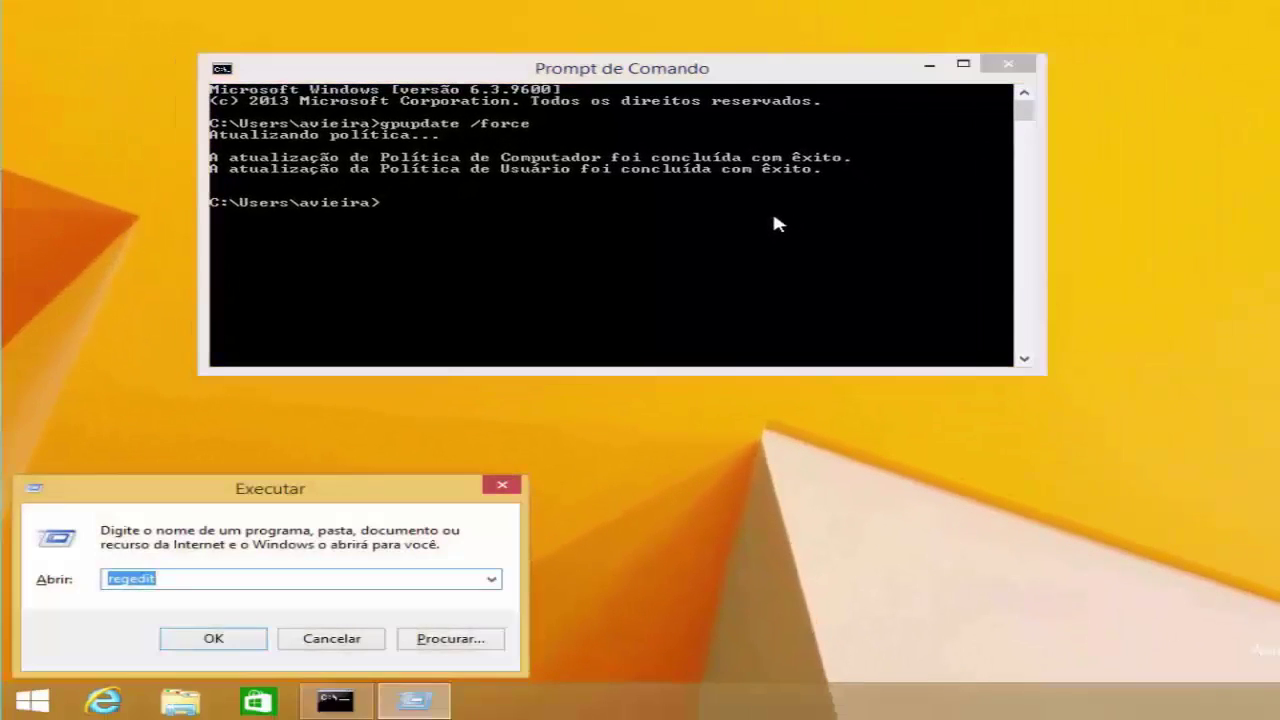
pyautogui.press('Return')
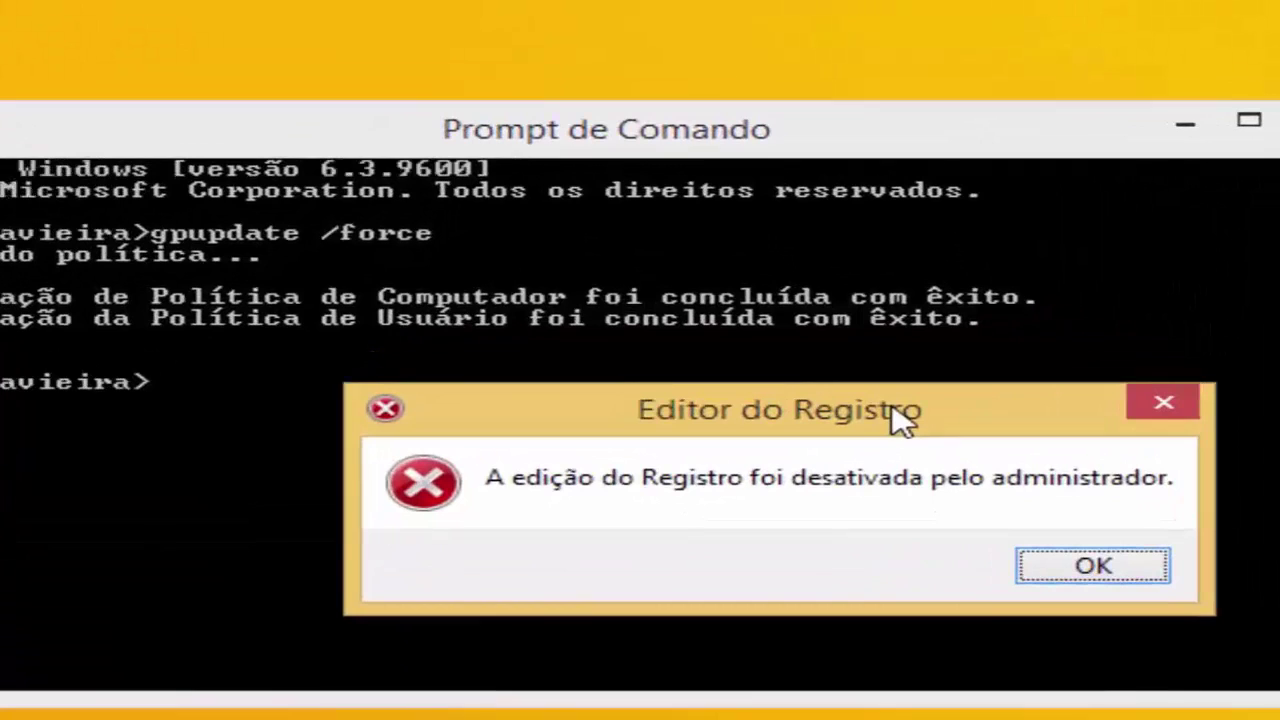
pyautogui.click(1132, 588)
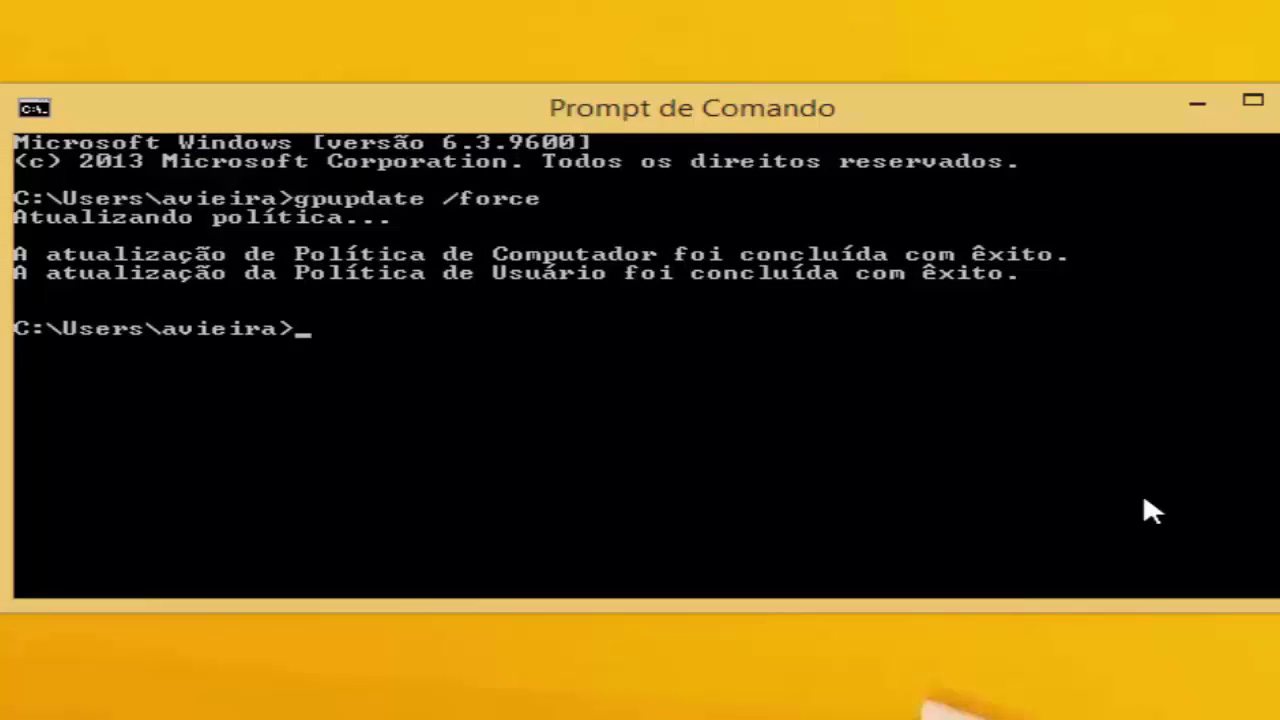
pyautogui.write('gpresilt')
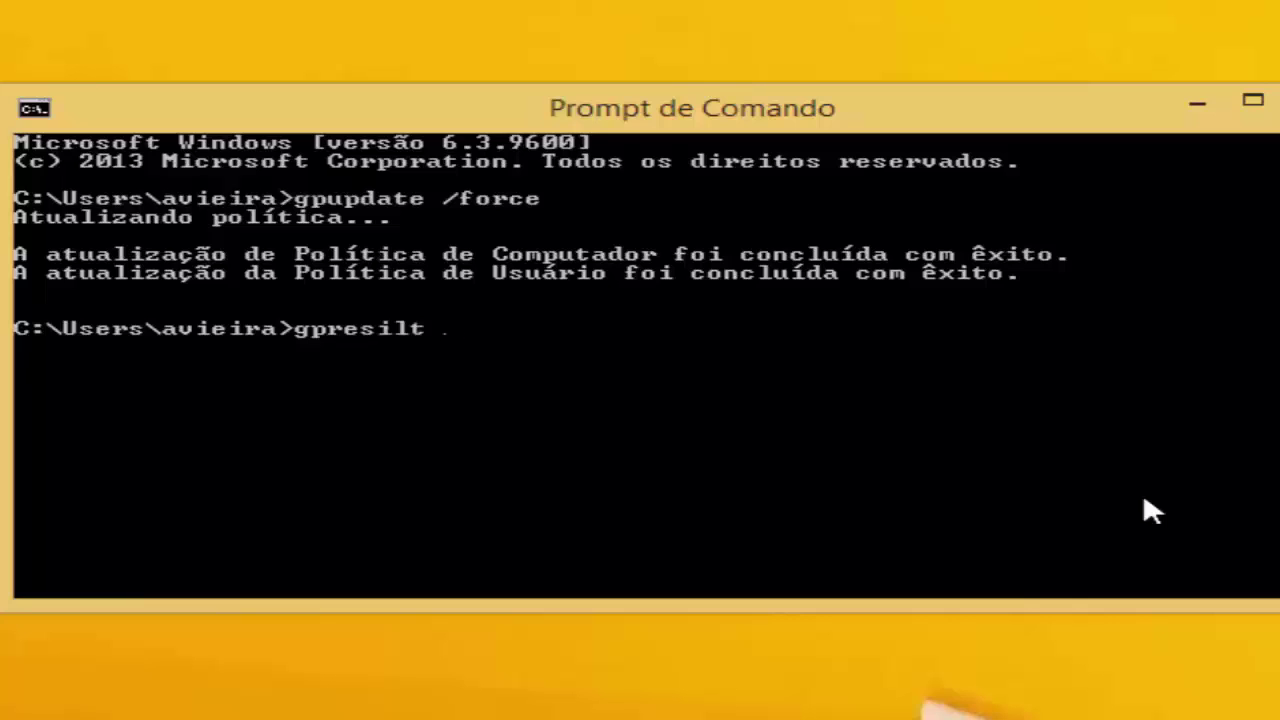
pyautogui.write(' /r')
pyautogui.press('Return')
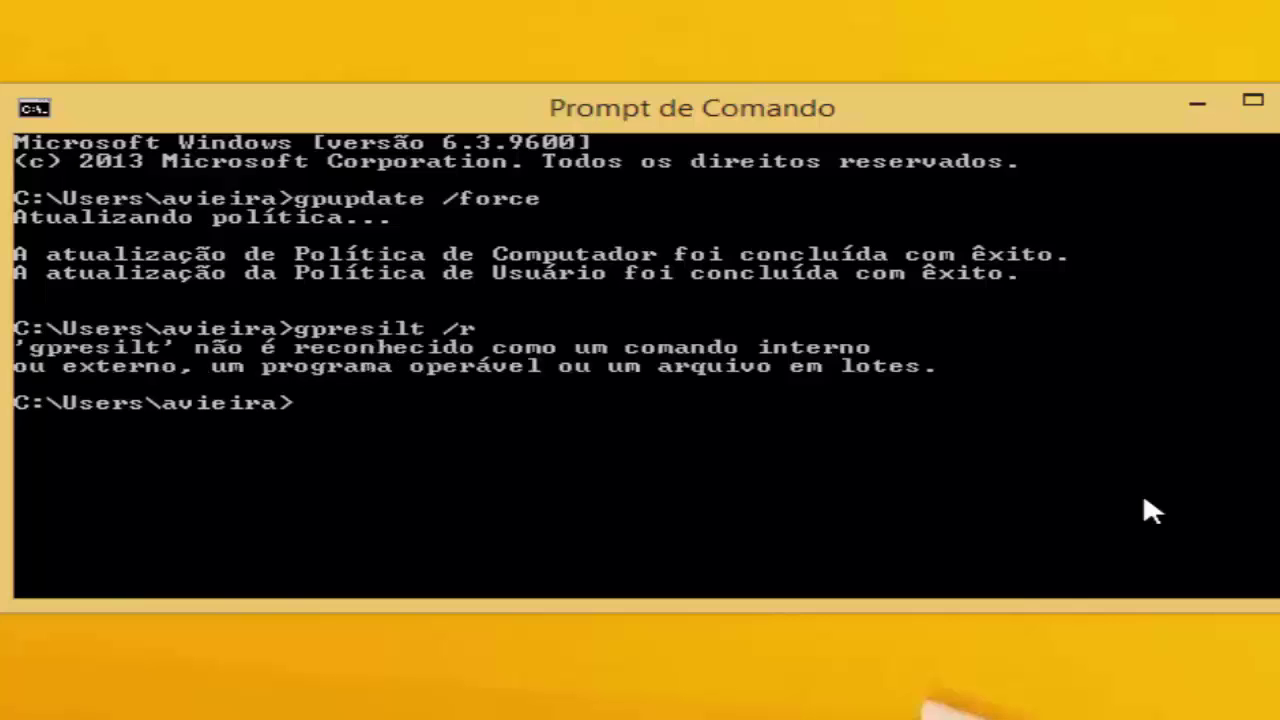
# Correct the mistyped command and run gpresult /r to report the group policies applied on the client.
pyautogui.press('Up')
pyautogui.press('BackSpace')
pyautogui.press('BackSpace')
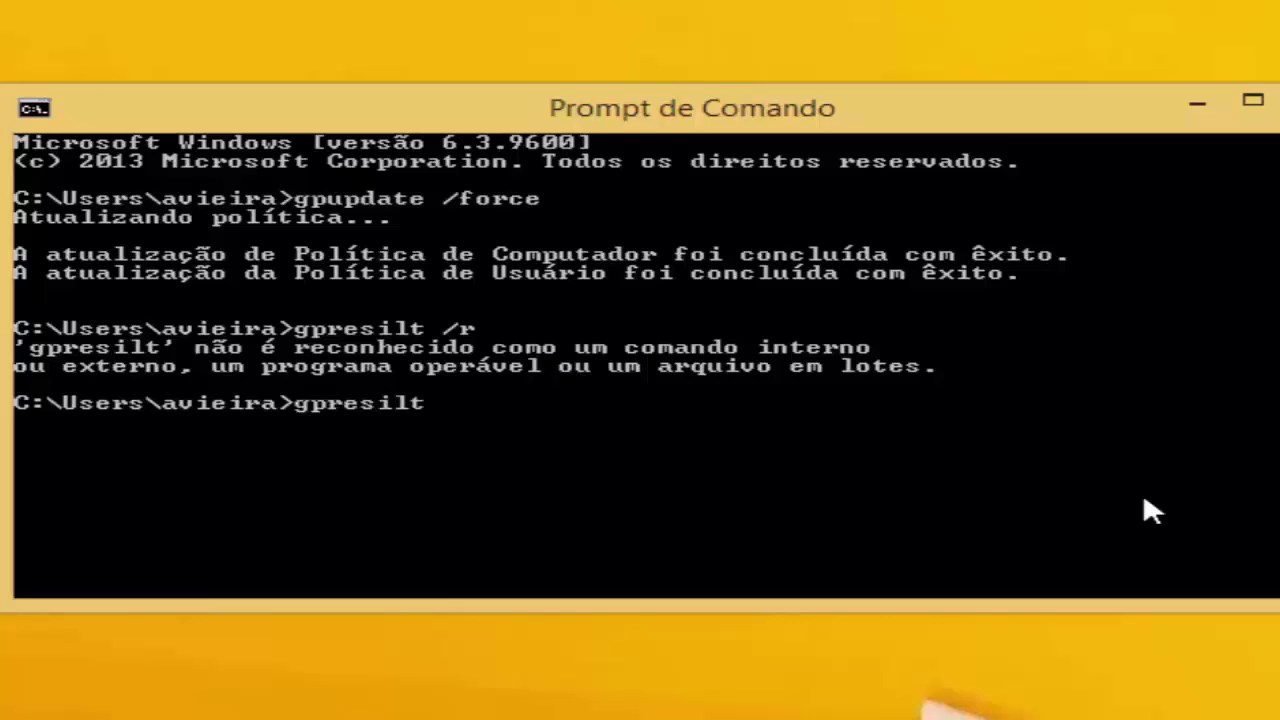
pyautogui.press('BackSpace')
pyautogui.press('BackSpace')
pyautogui.press('BackSpace')
pyautogui.press('BackSpace')
pyautogui.press('BackSpace')
pyautogui.write('esult /r')
pyautogui.press('Return')
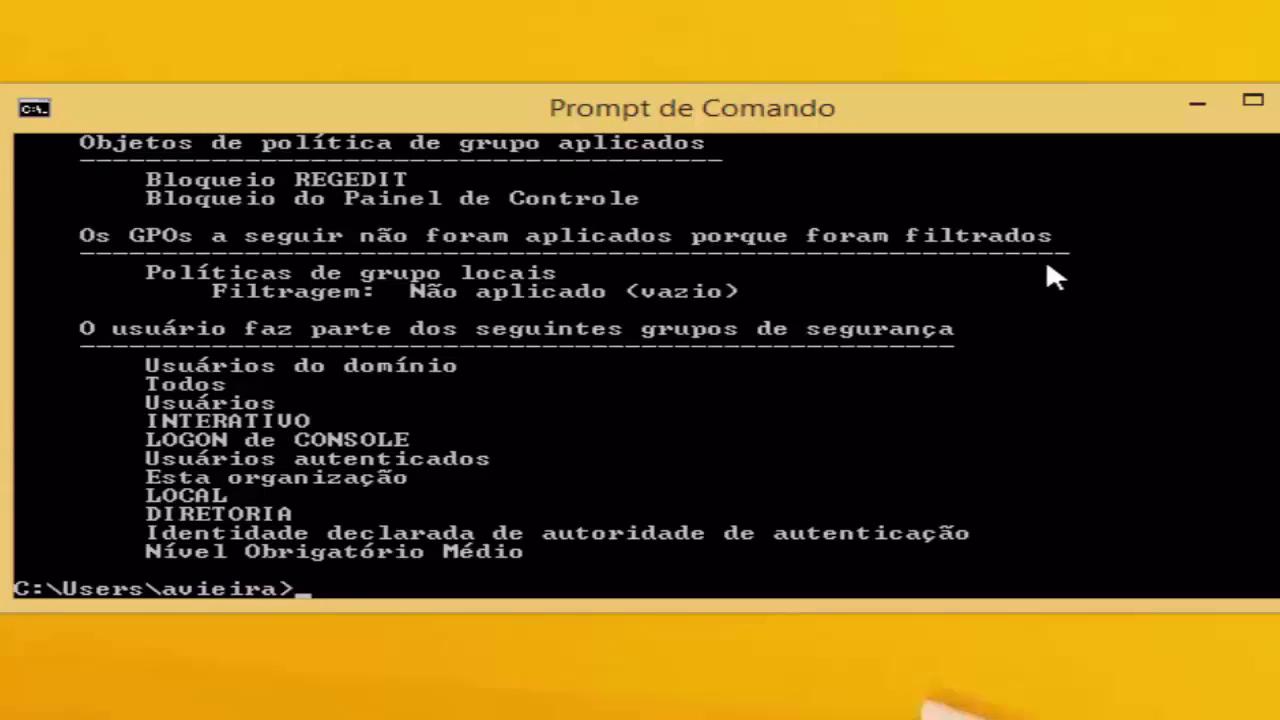
# Examine the report's user settings: the account's OU, applied group policy objects, filtered GPOs and security group memberships.
pyautogui.scroll(2, 542, 366)
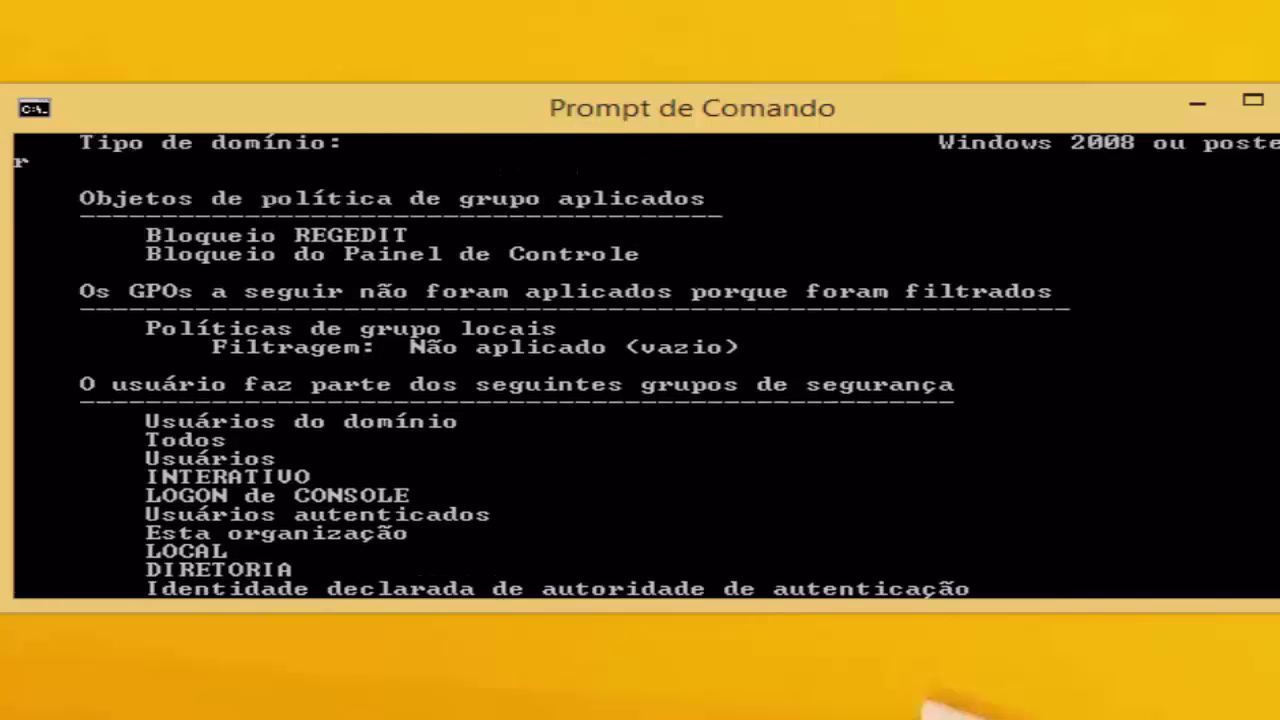
pyautogui.scroll(2, 822, 348)
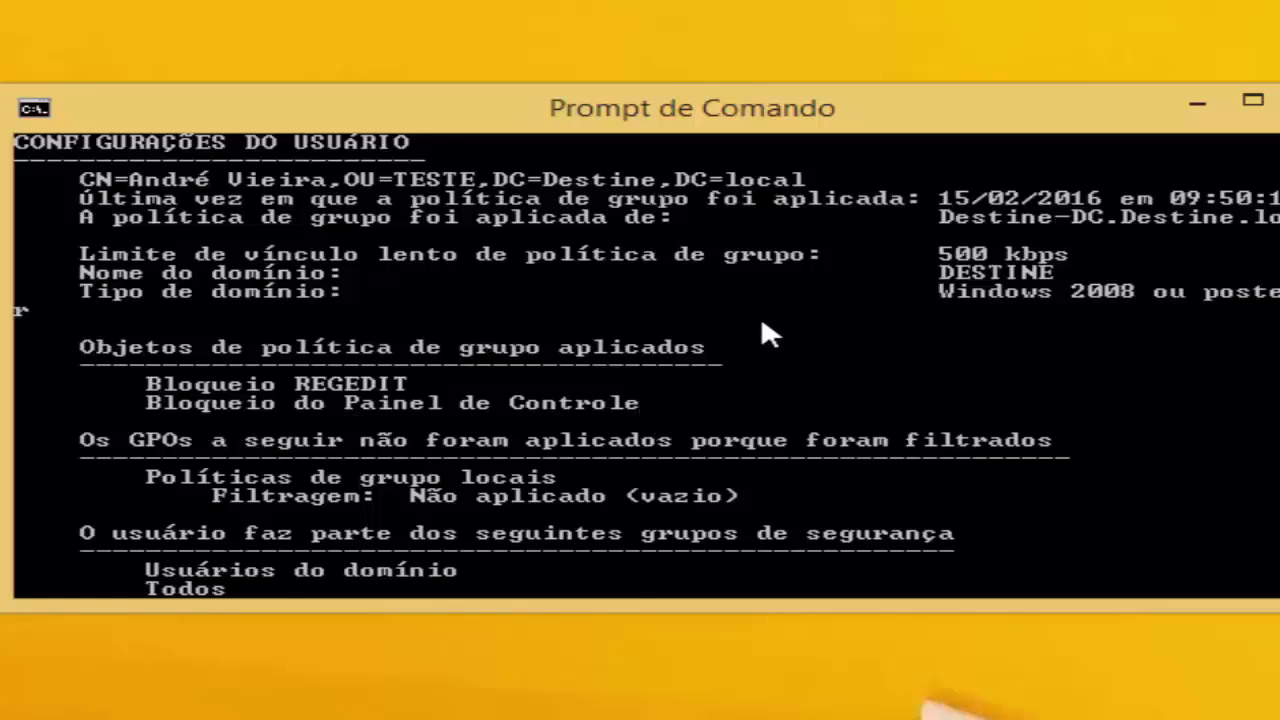
pyautogui.scroll(1, 761, 316)
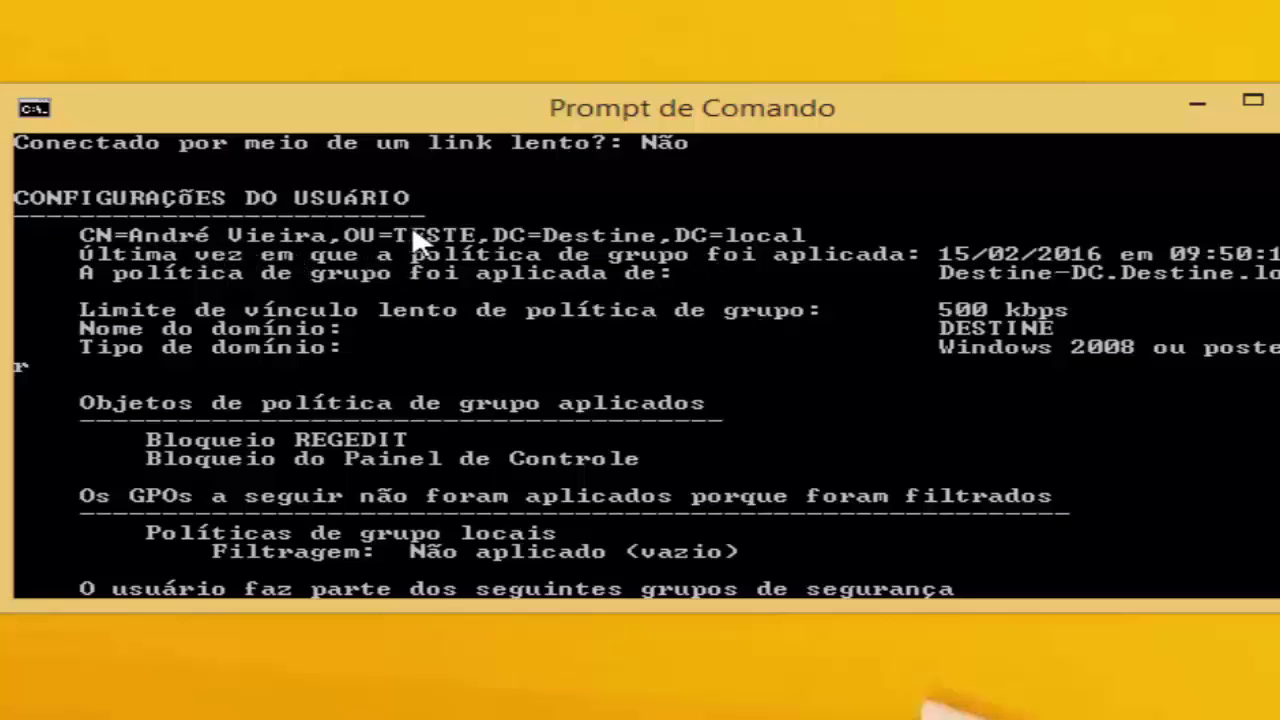
pyautogui.scroll(-1, 897, 348)
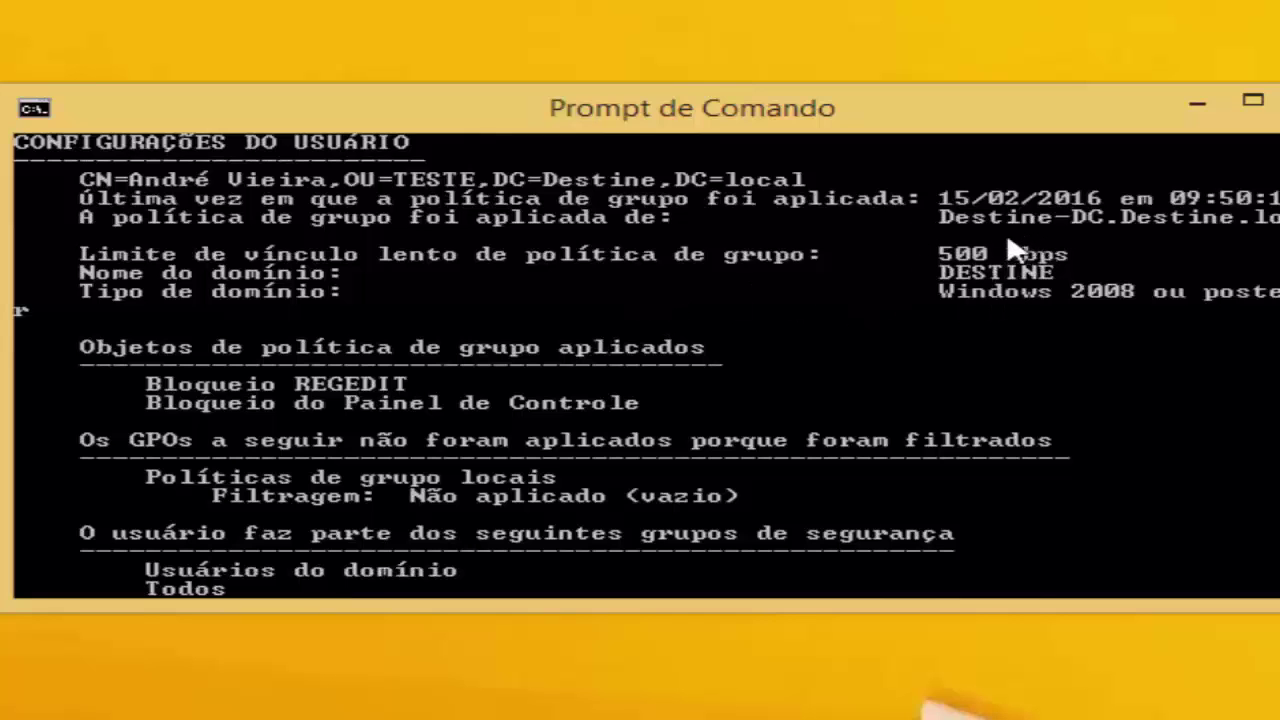
pyautogui.scroll(-1, 657, 352)
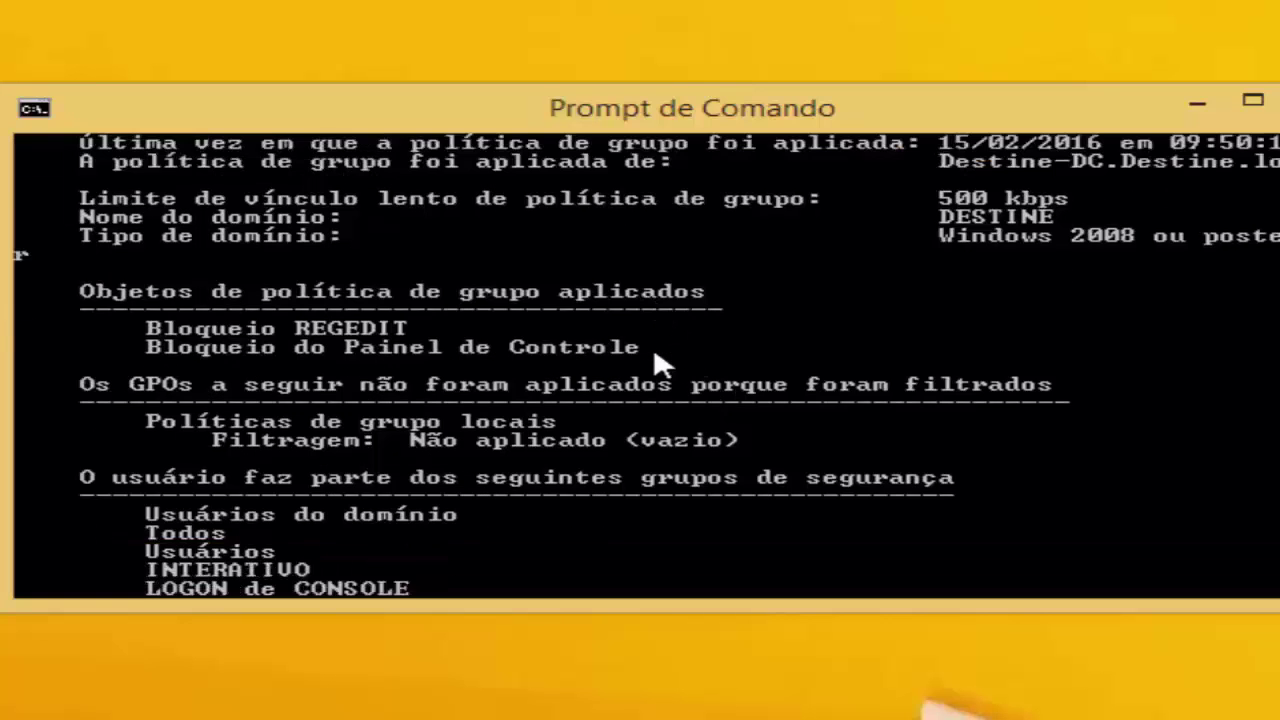
pyautogui.scroll(-4, 653, 346)
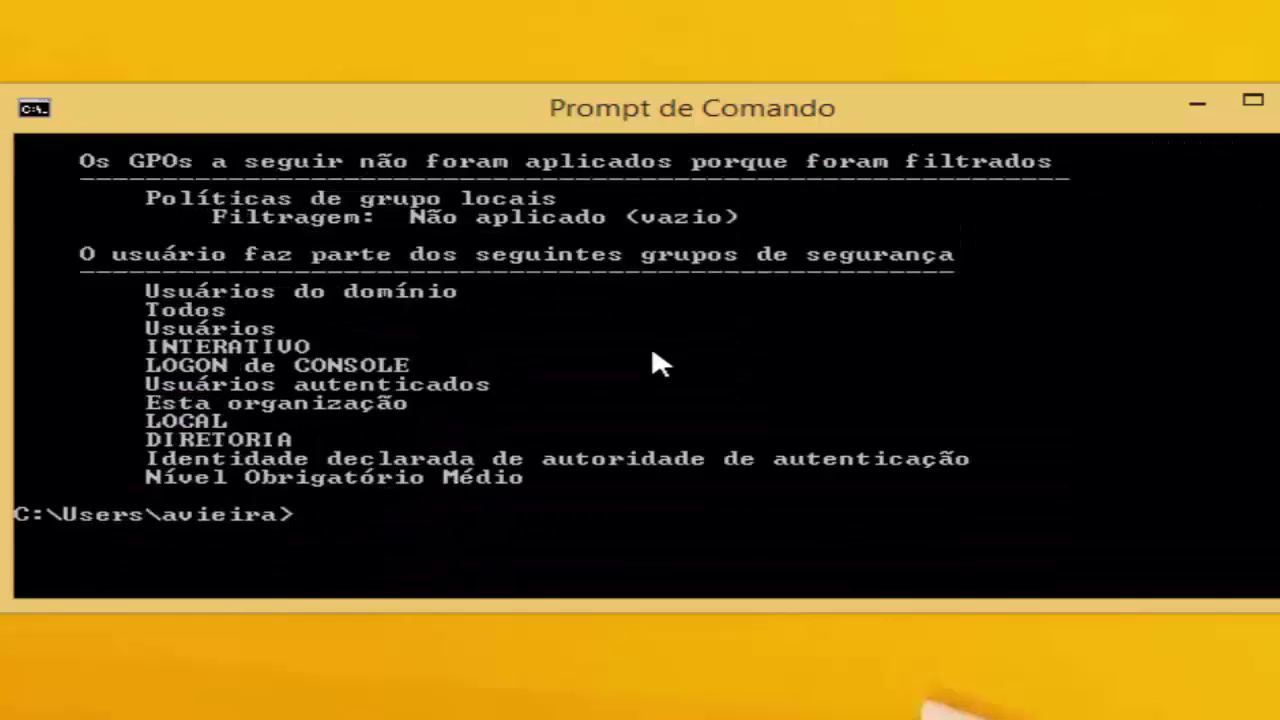
pyautogui.scroll(-2, 652, 352)
pyautogui.scroll(2, 650, 355)
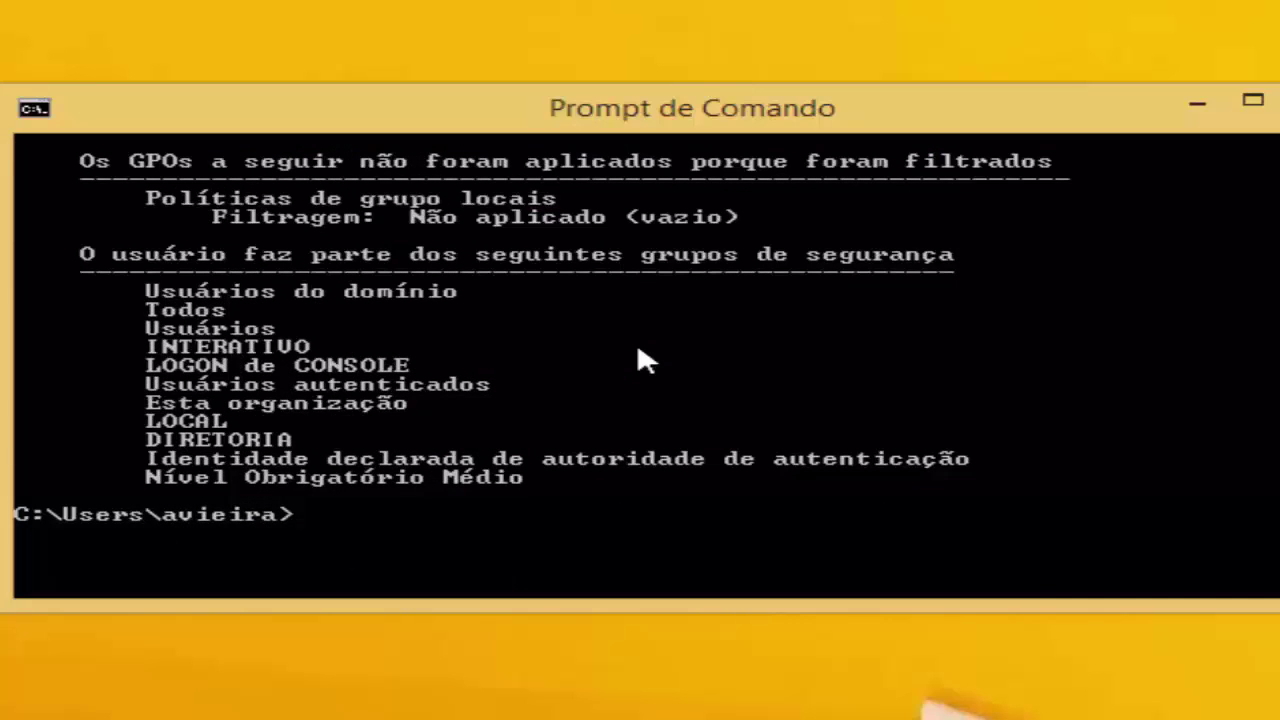